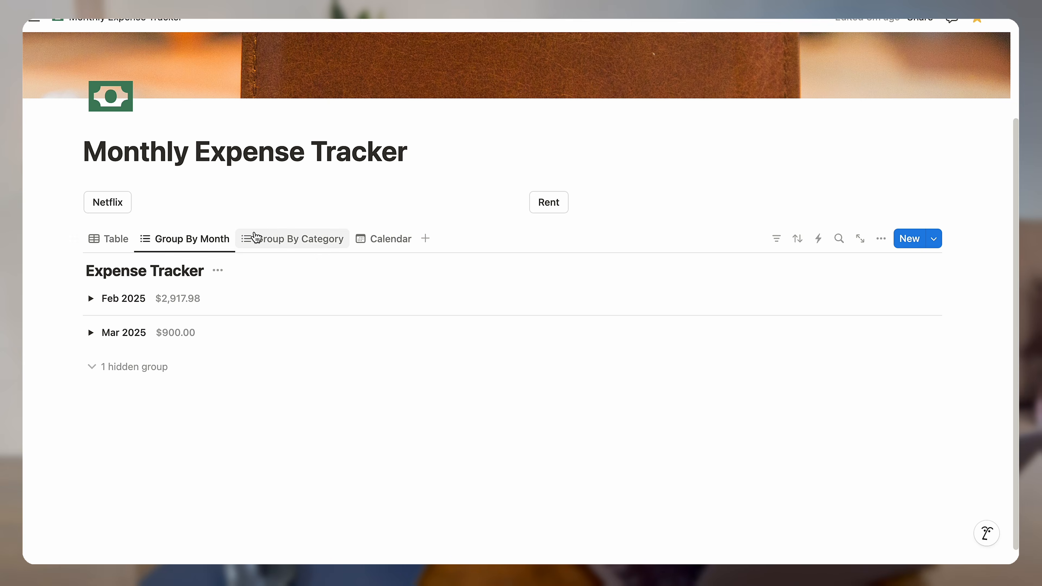
Look through the expense tracker's Group By Category, Calendar and Table views and its list of expense templates.
left_click(283, 239)
left_click(381, 238)
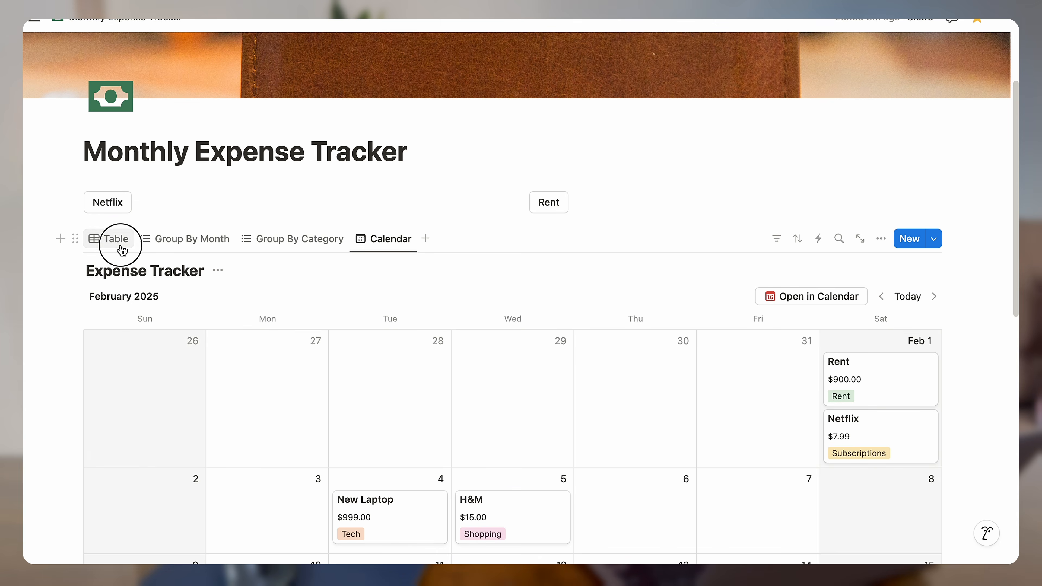
left_click(111, 238)
left_click(933, 222)
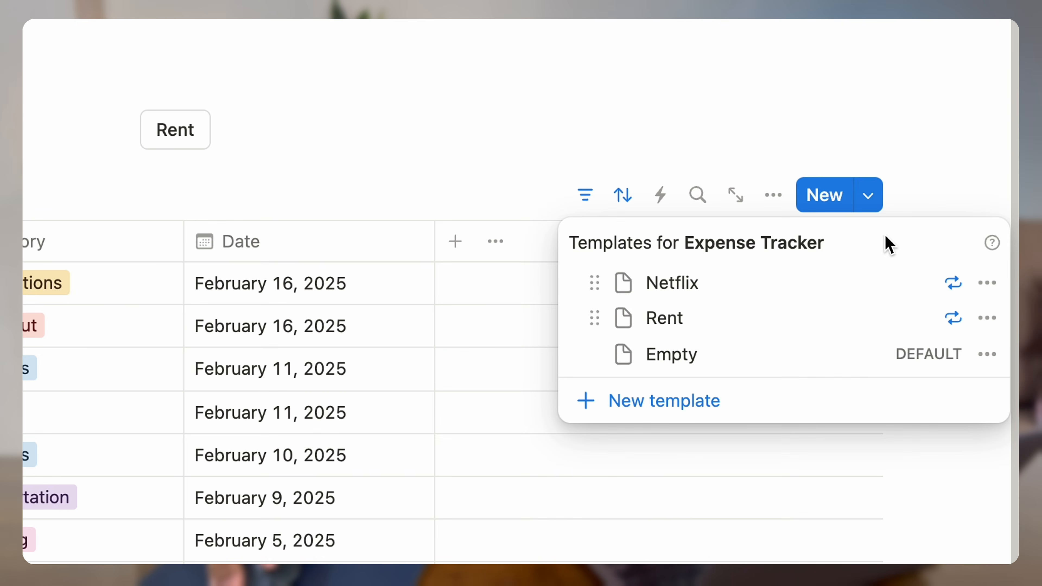
left_click(956, 286)
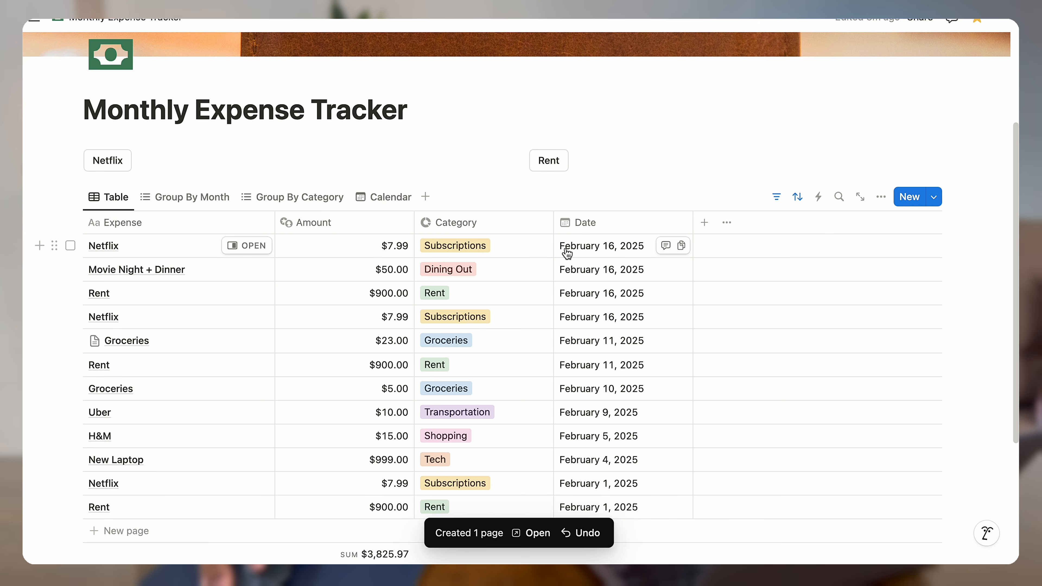
Examine the expenses in the Calendar view, the details of the H&M entry, and the Group By Category view.
left_click(386, 197)
scroll(558, 195, "down", 1)
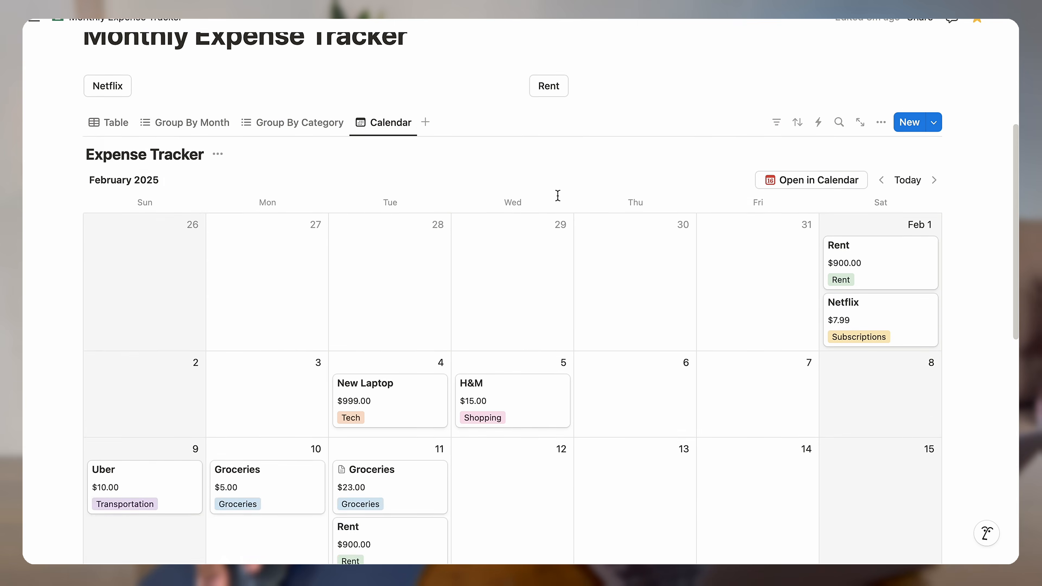
scroll(558, 195, "down", 4)
left_click(484, 240)
scroll(588, 251, "down", 2)
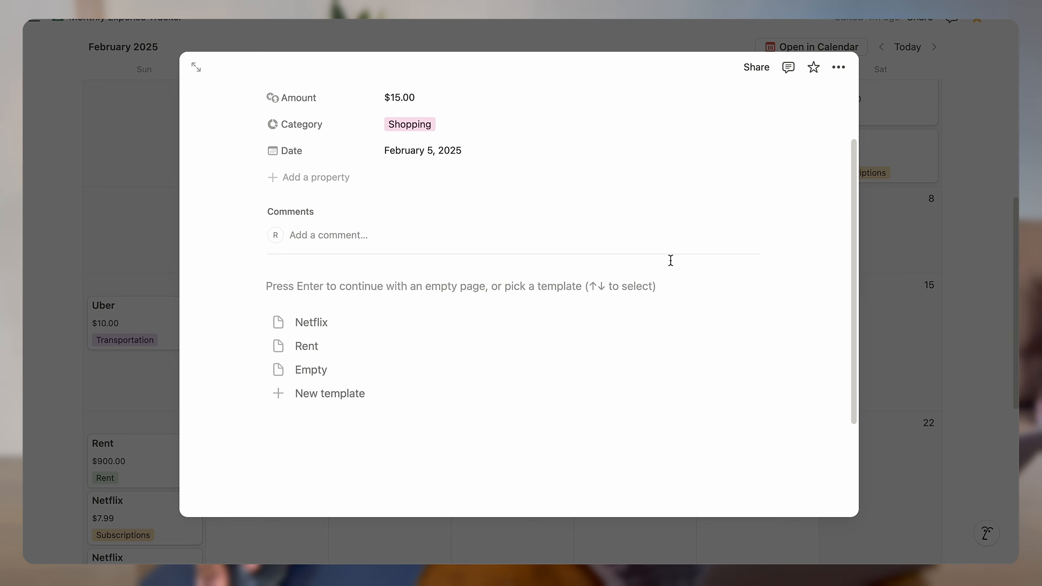
key("Escape")
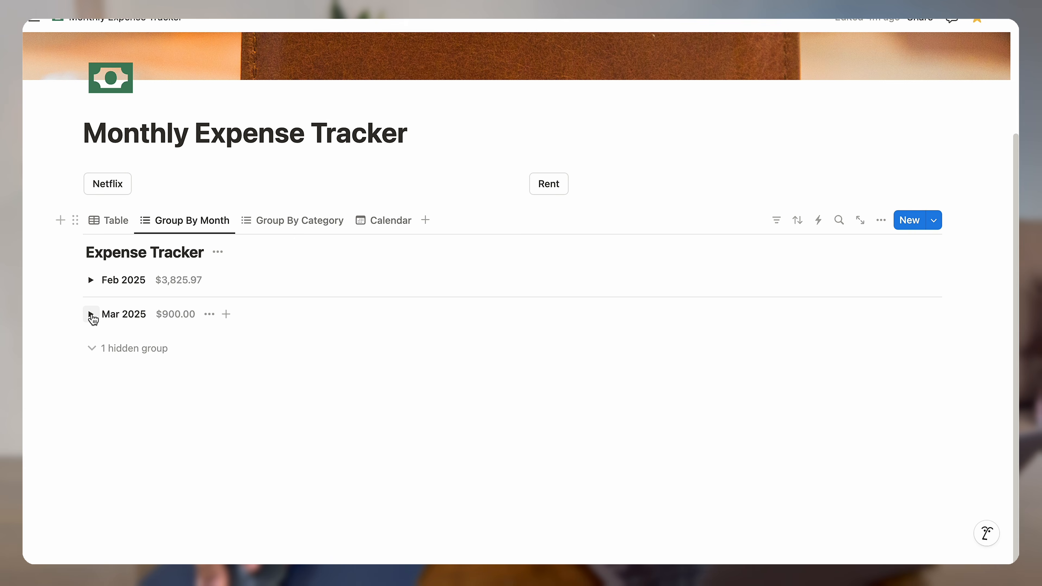
left_click(275, 224)
scroll(273, 271, "down", 2)
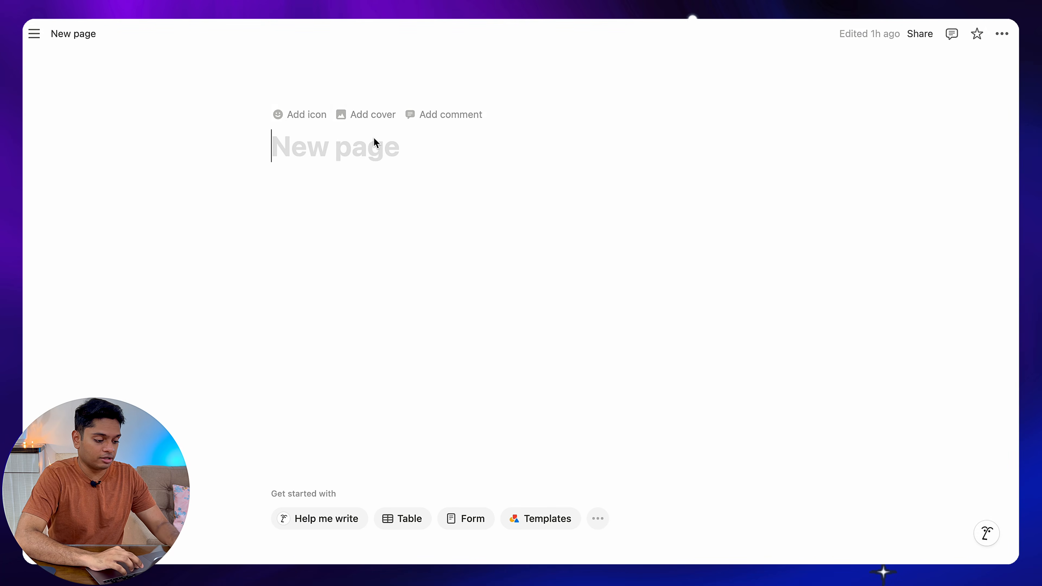
Title the new page "Monthly Expense Tracker".
left_click(347, 174)
left_click(376, 145)
type("Monthly Expense Tracker")
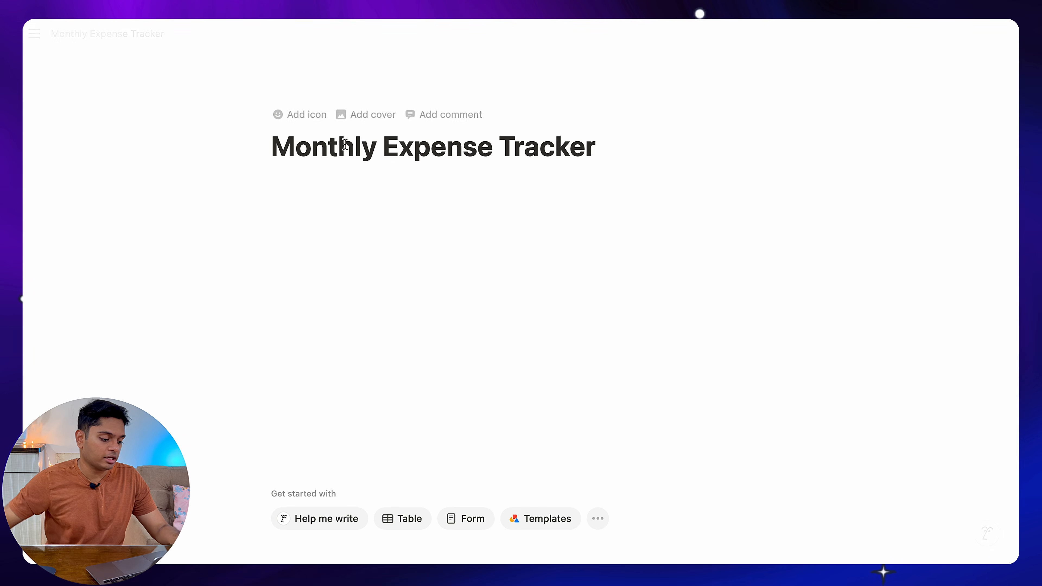
Give the page an icon and change it to the green "currency cash" icon.
left_click(289, 115)
left_click(312, 135)
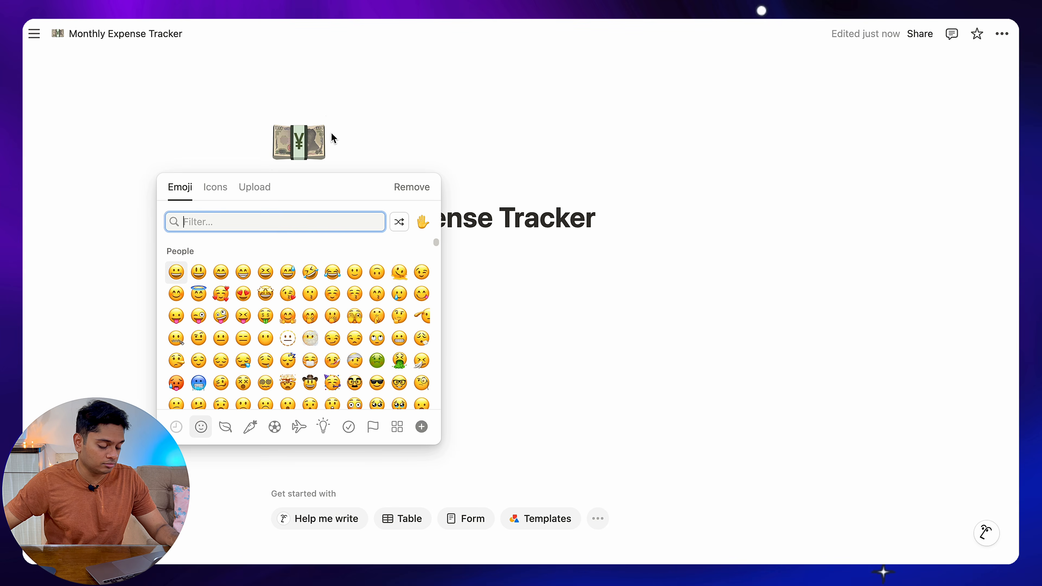
left_click(237, 170)
left_click(299, 141)
left_click(225, 198)
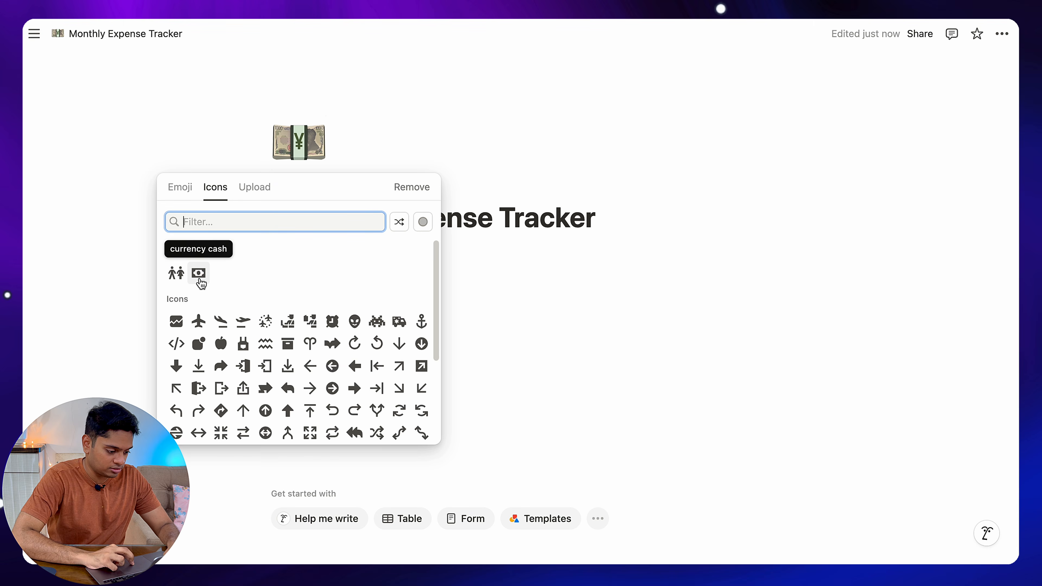
right_click(199, 273)
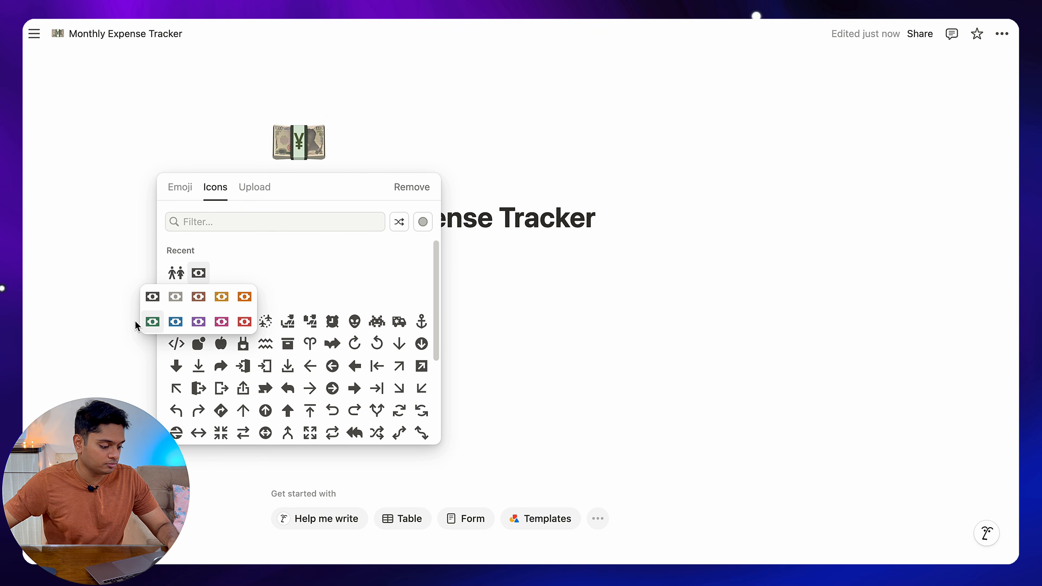
left_click(152, 322)
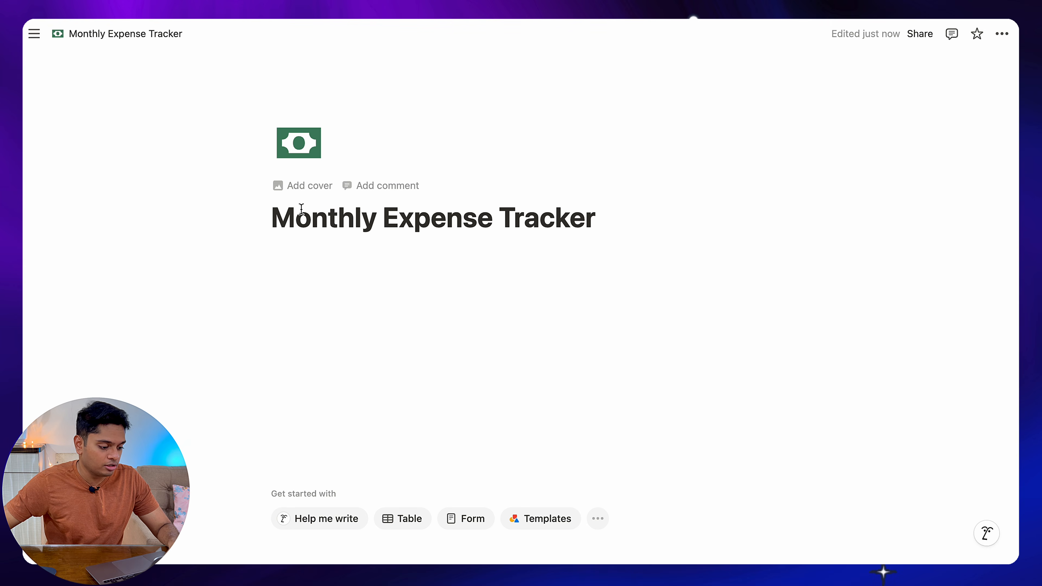
Add a page cover and set it to the Unsplash "money" photo of a tipped glass jar with coins.
left_click(309, 185)
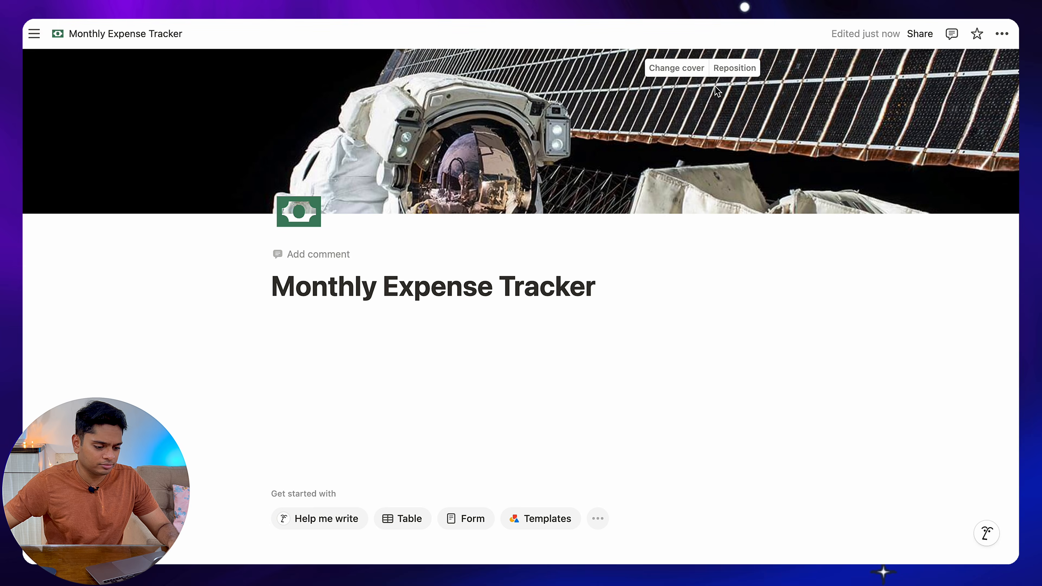
left_click(676, 68)
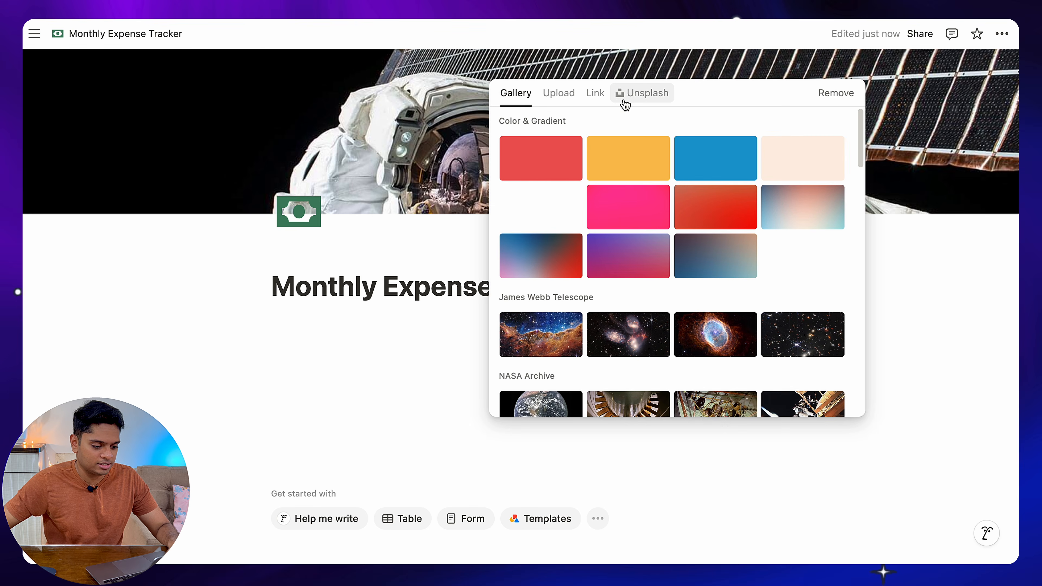
left_click(657, 95)
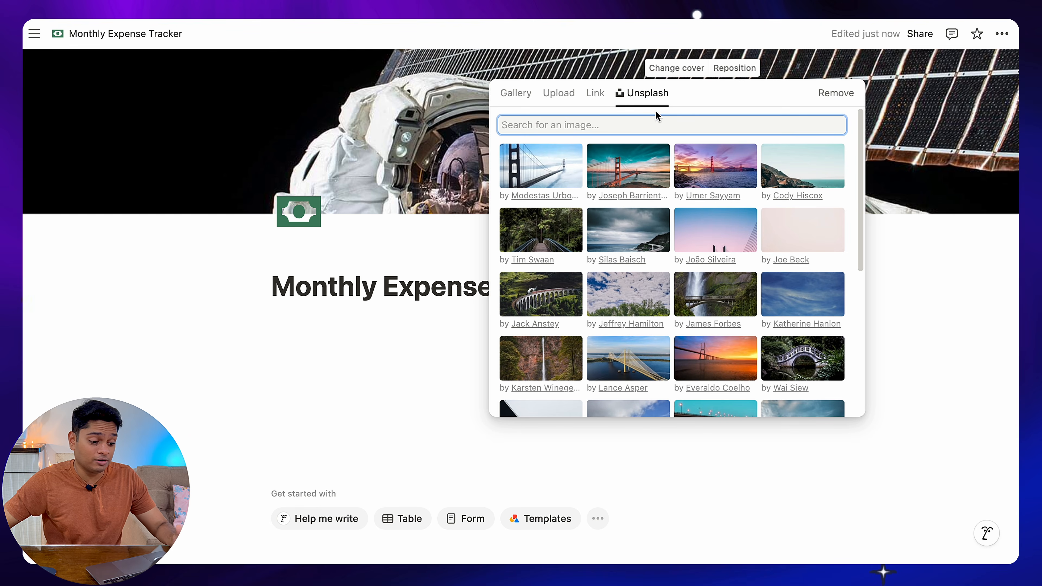
type("money")
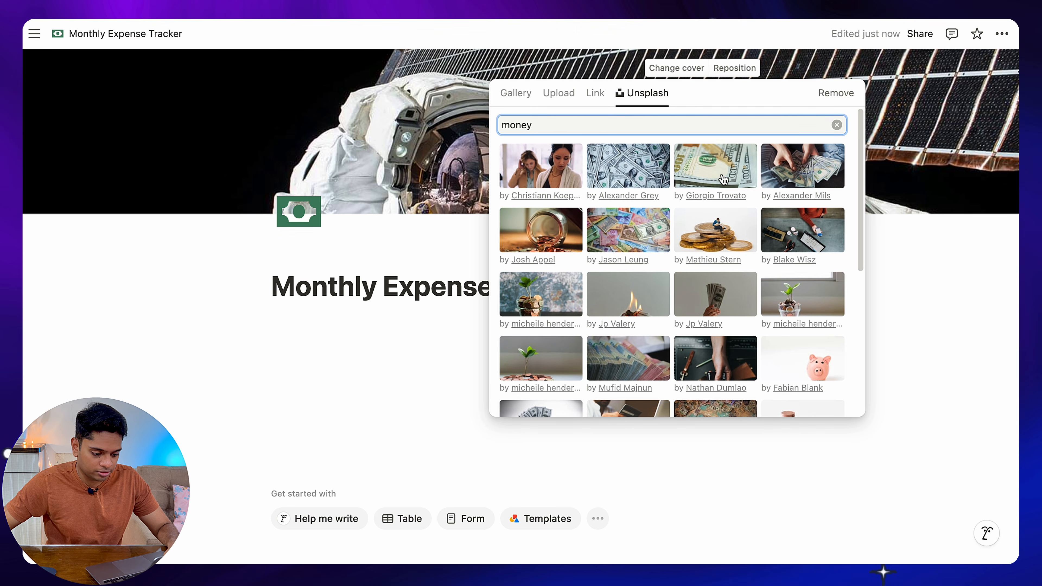
left_click(545, 232)
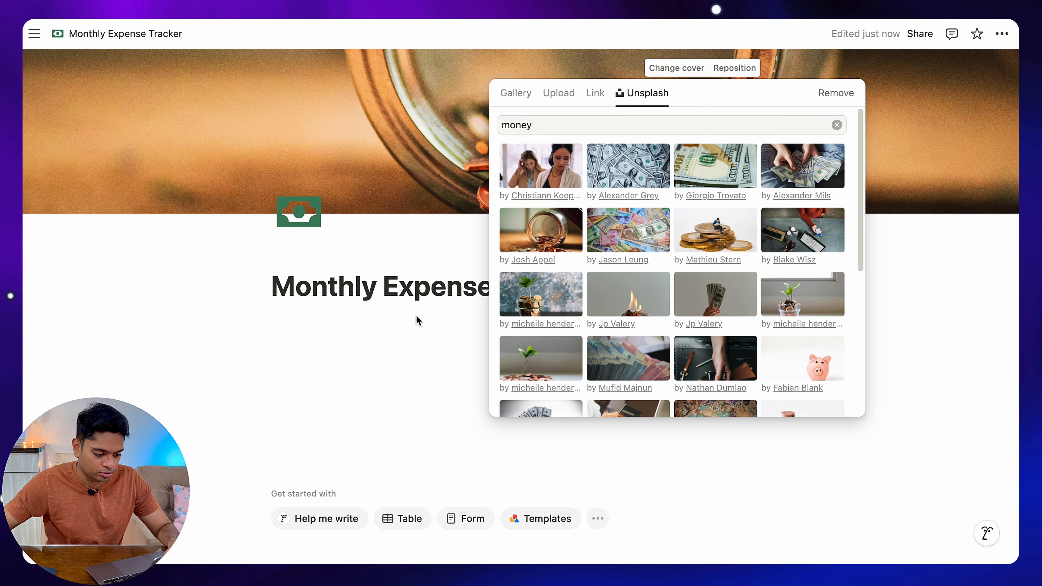
left_click(442, 254)
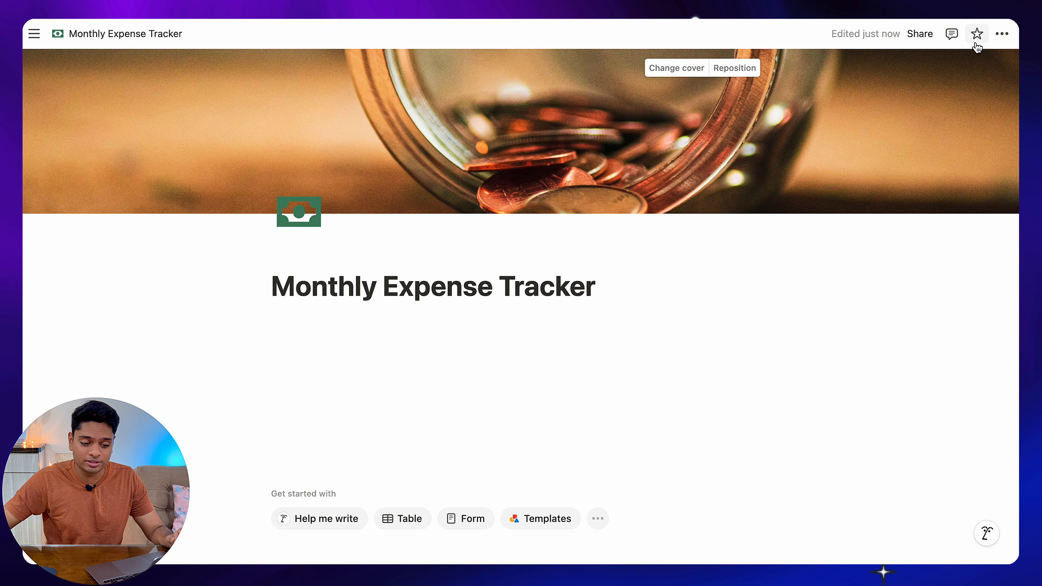
Add the Monthly Expense Tracker page to the favorites and check its entry in the sidebar.
left_click(978, 35)
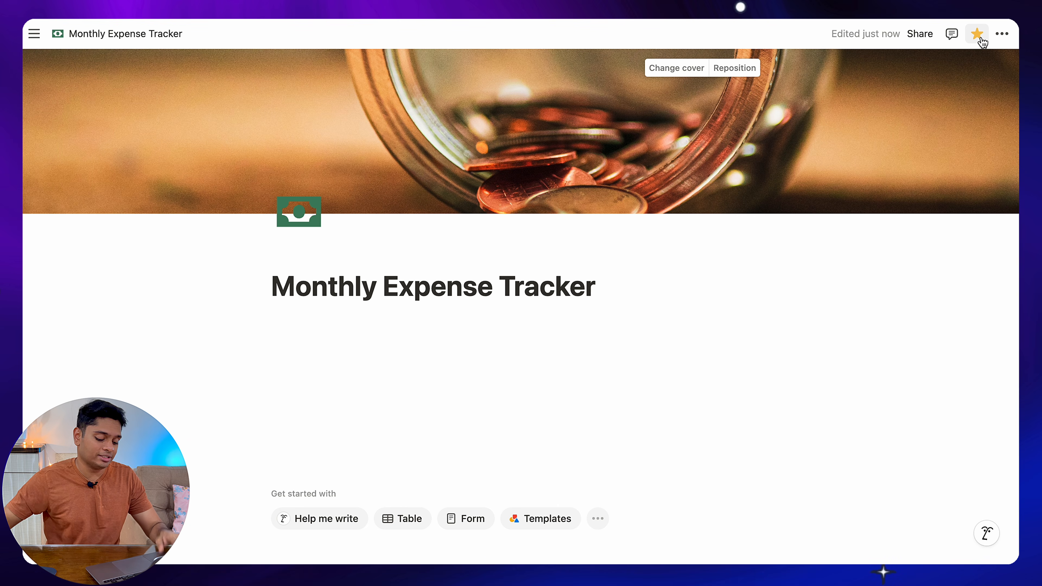
key("super+backslash")
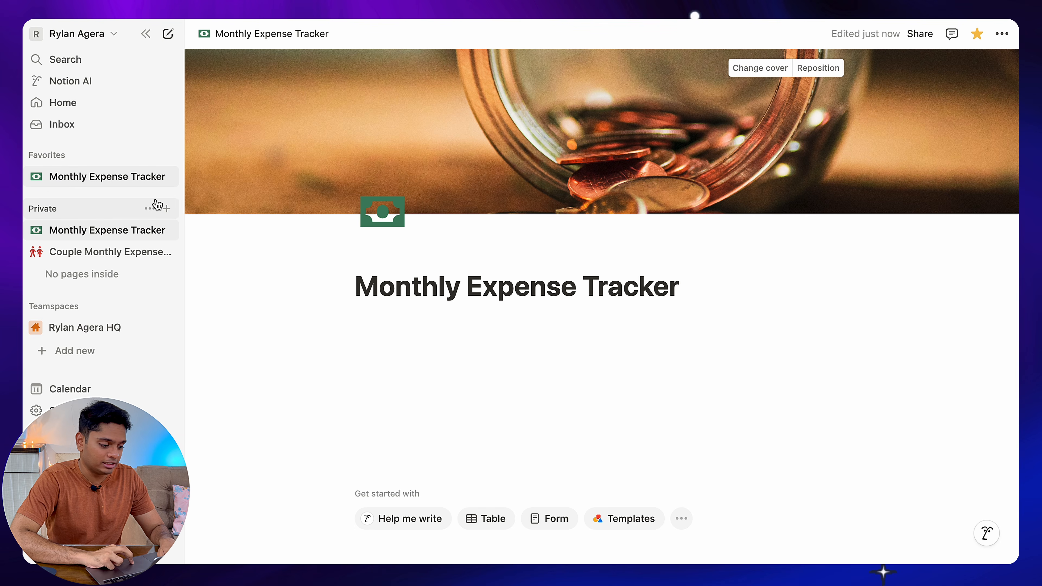
key("super+backslash")
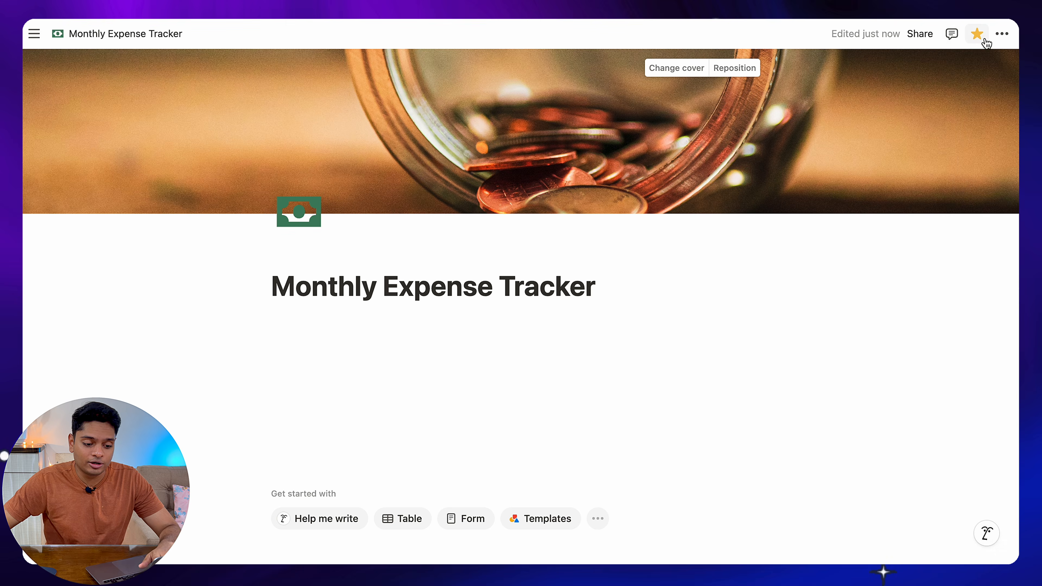
Set the page to full width and turn its backlinks off.
left_click(1003, 37)
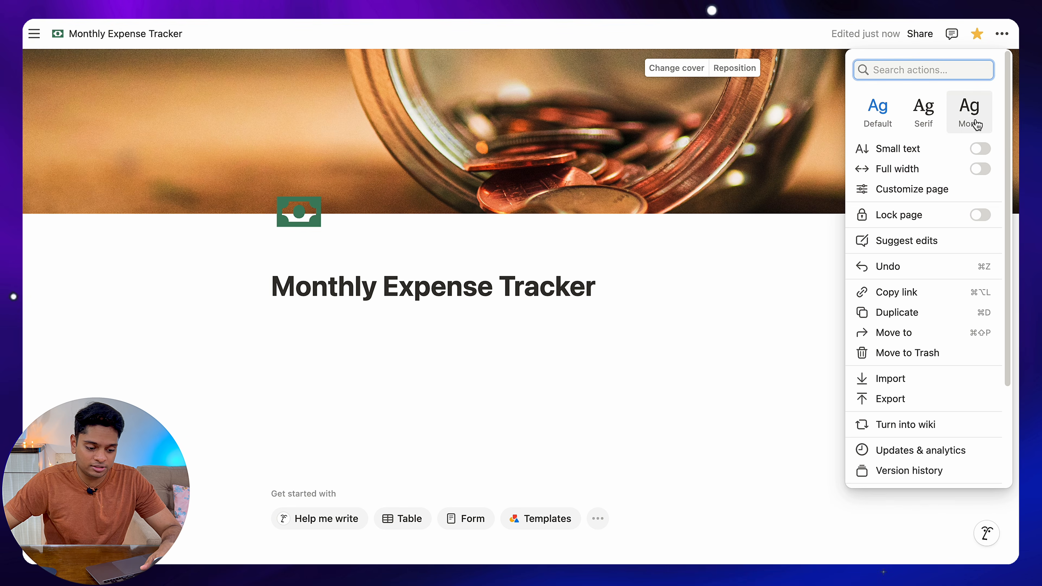
left_click(980, 169)
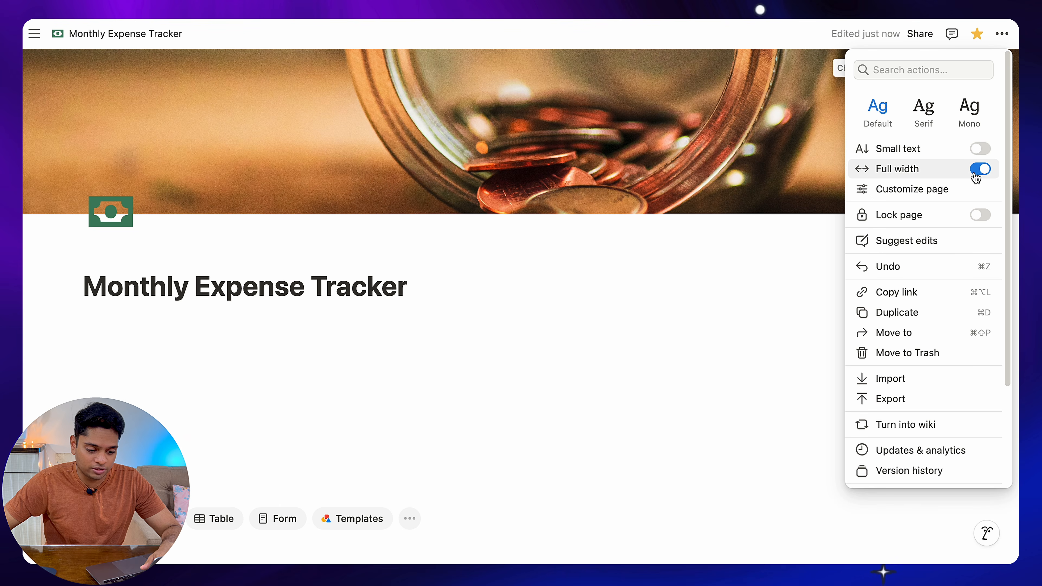
left_click(923, 197)
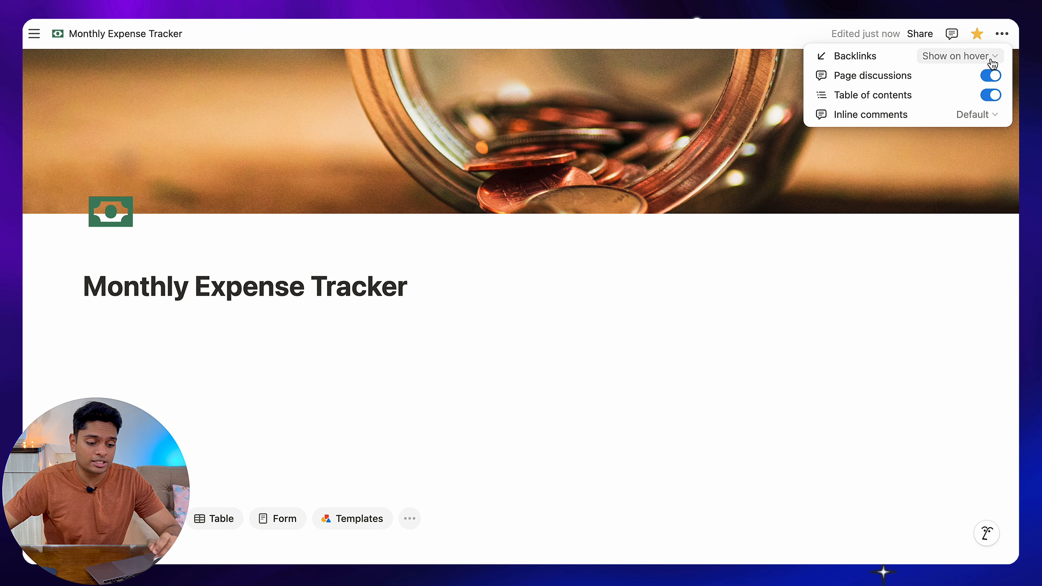
left_click(992, 64)
left_click(941, 110)
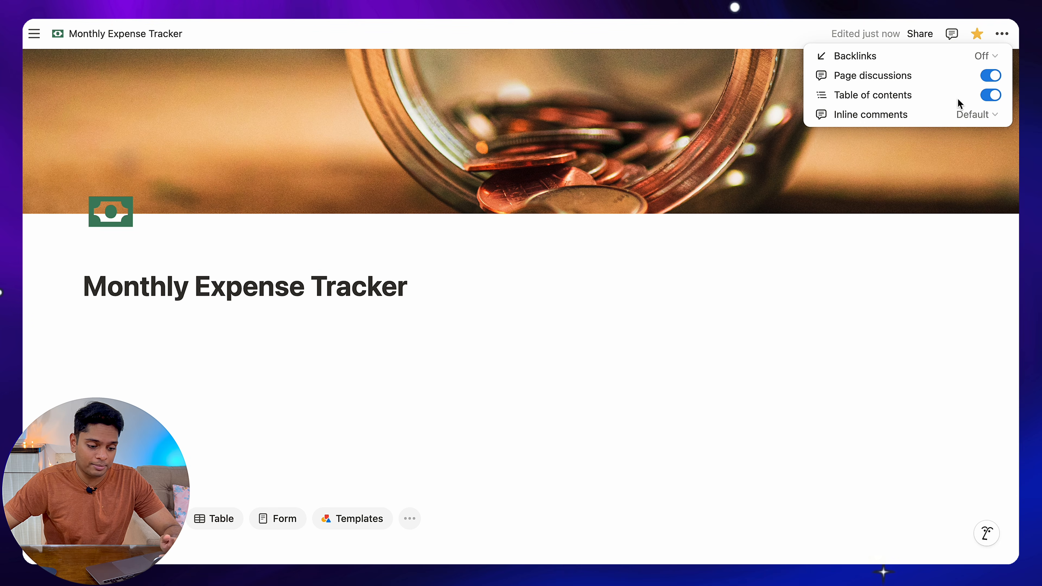
Turn off the page discussions and table of contents, and set inline comments to Minimal.
left_click(991, 76)
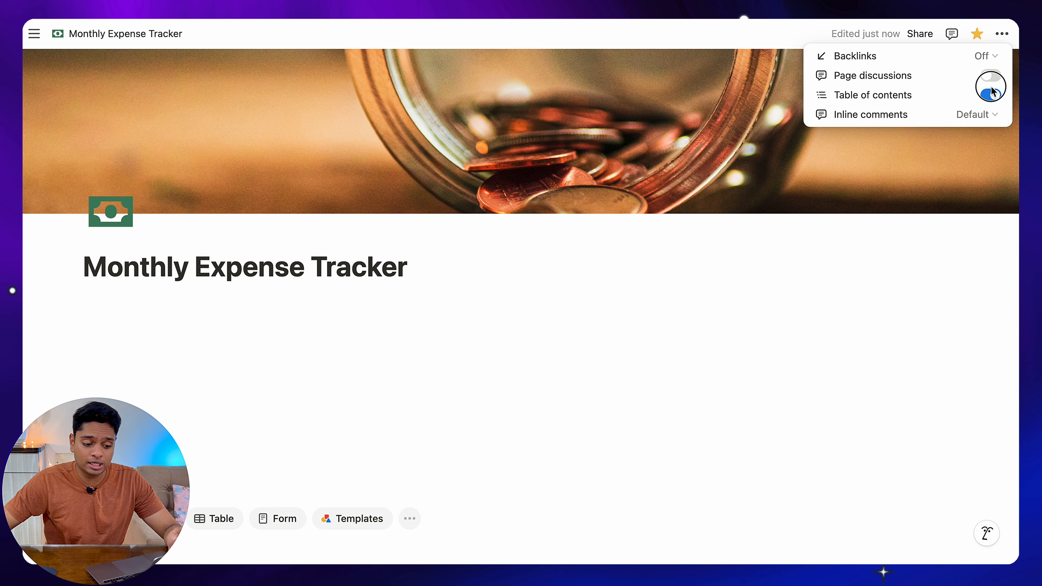
left_click(979, 117)
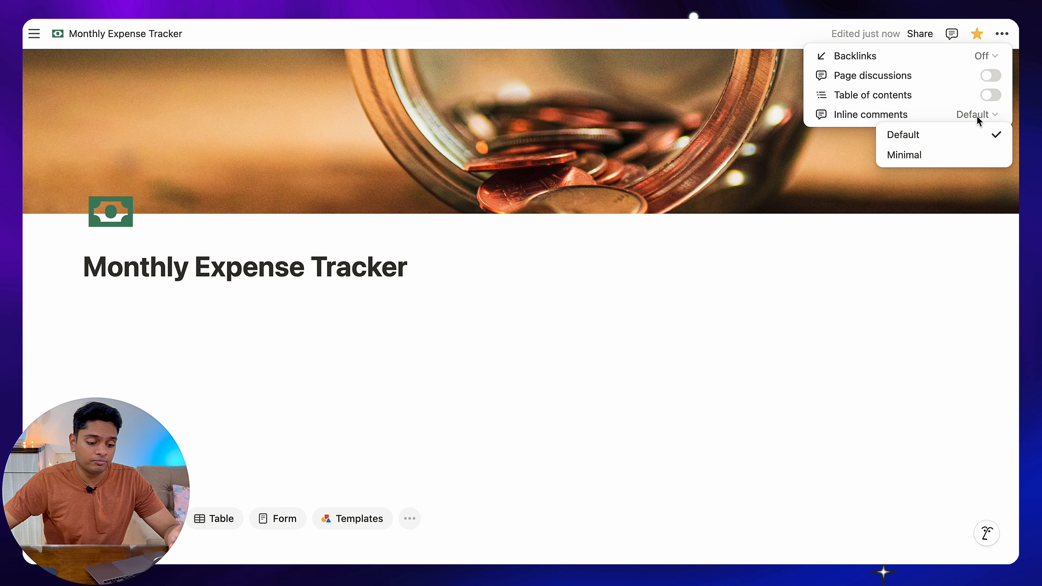
left_click(949, 156)
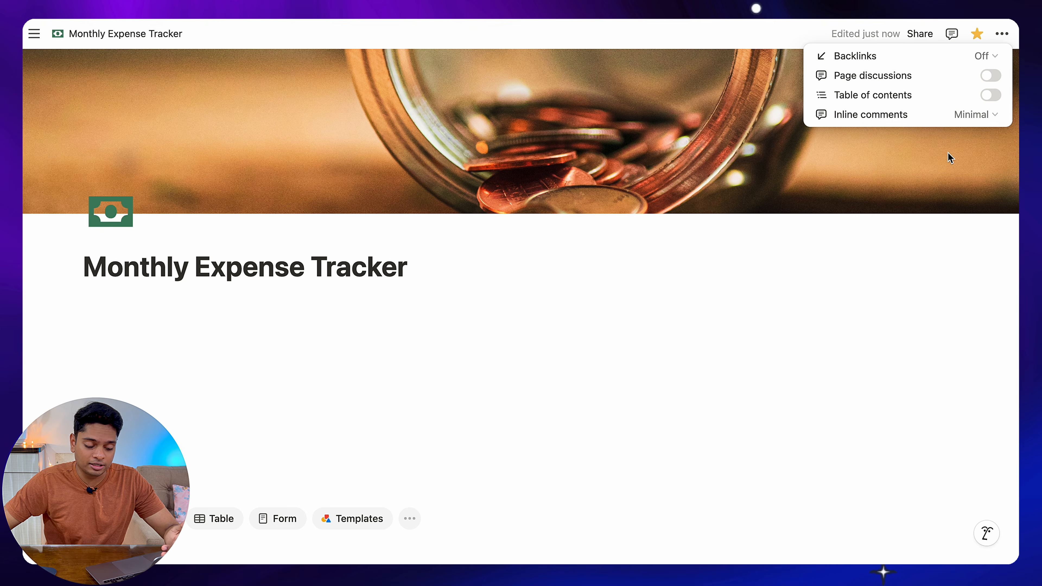
left_click(552, 290)
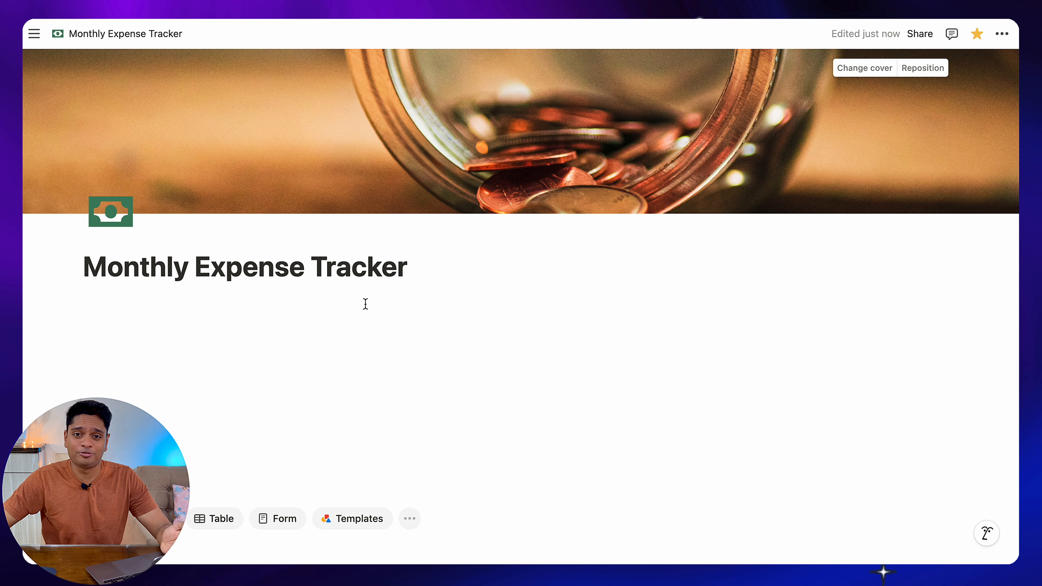
Change the page cover to solid blue from the color gallery and view the option for uploading an image.
left_click(365, 303)
left_click(891, 75)
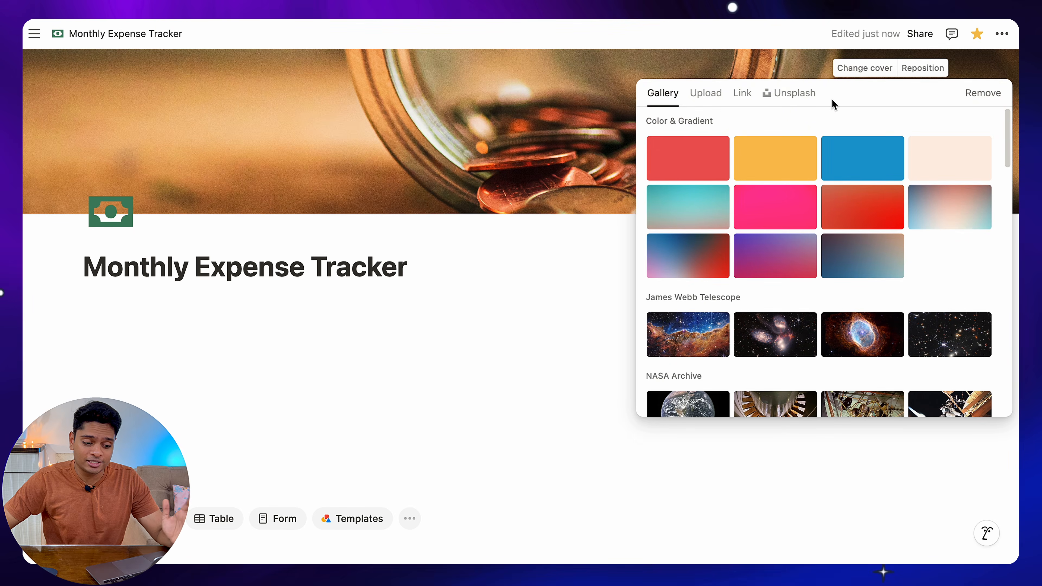
scroll(789, 263, "down", 3)
scroll(718, 206, "up", 3)
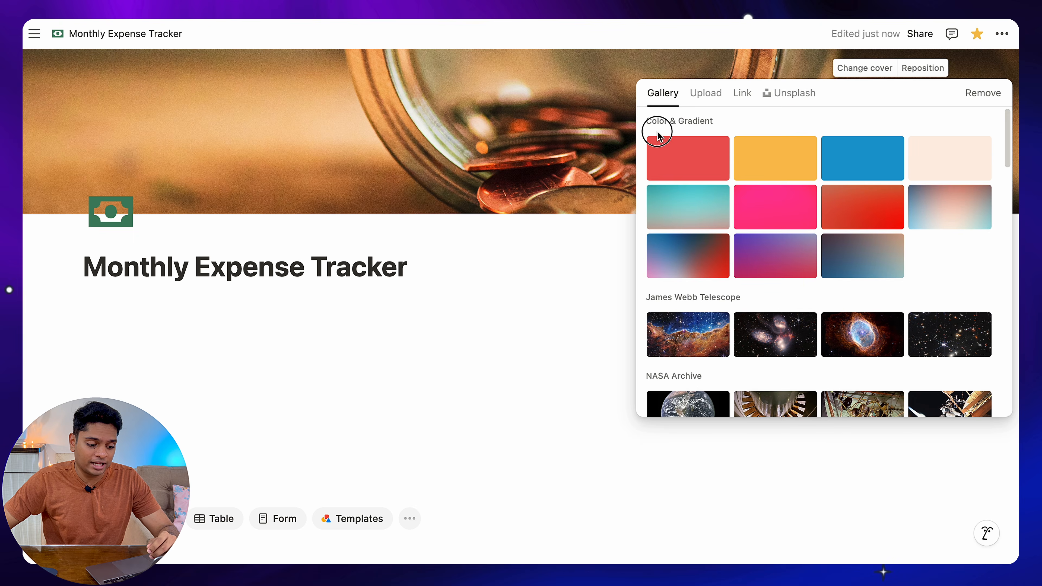
left_click(828, 152)
left_click(715, 97)
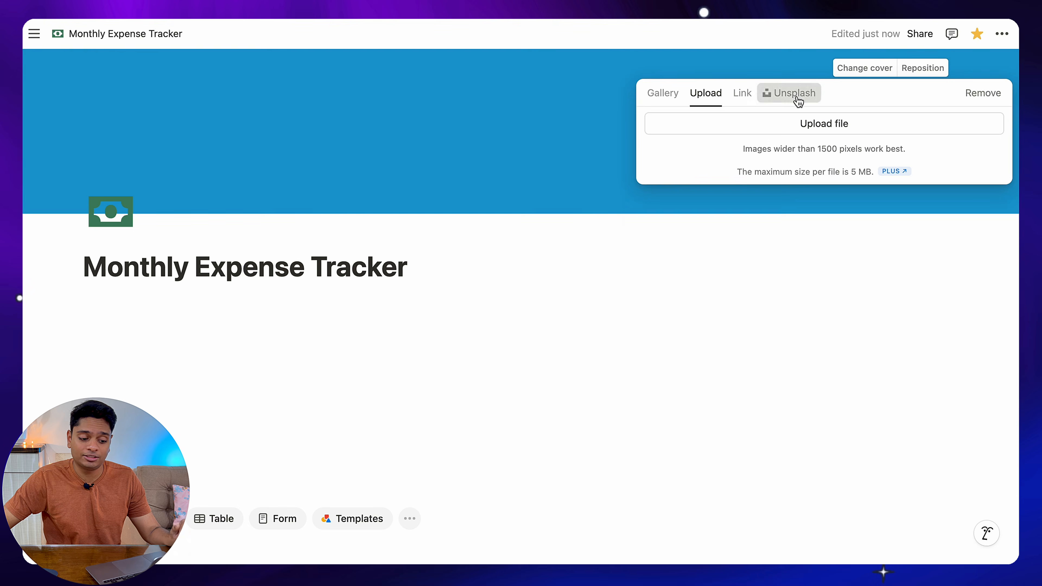
Search Unsplash for expense cover images and set the brown leather wallet photo as the page cover.
left_click(793, 94)
type("expense")
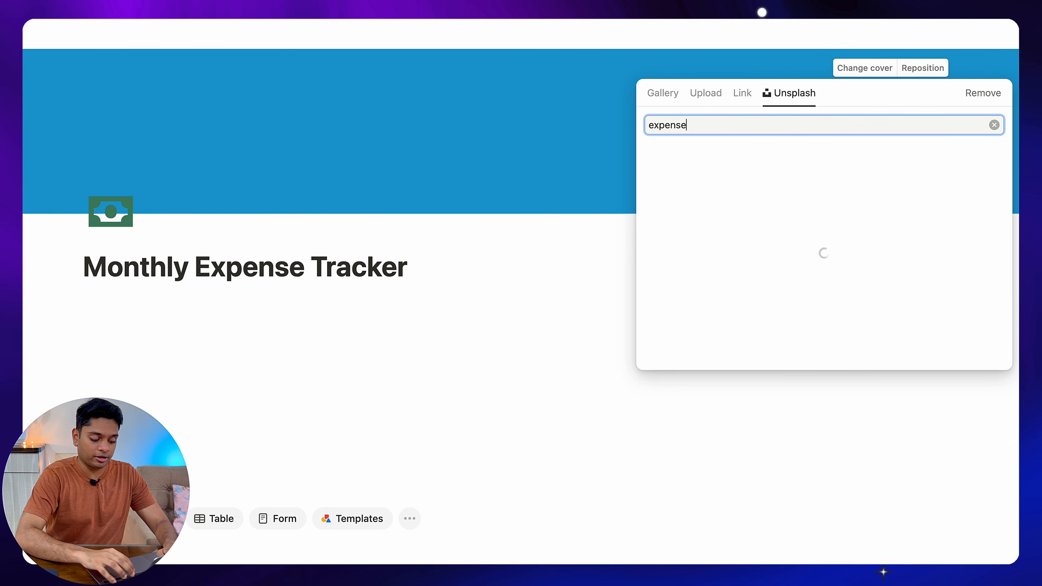
type(" tracker")
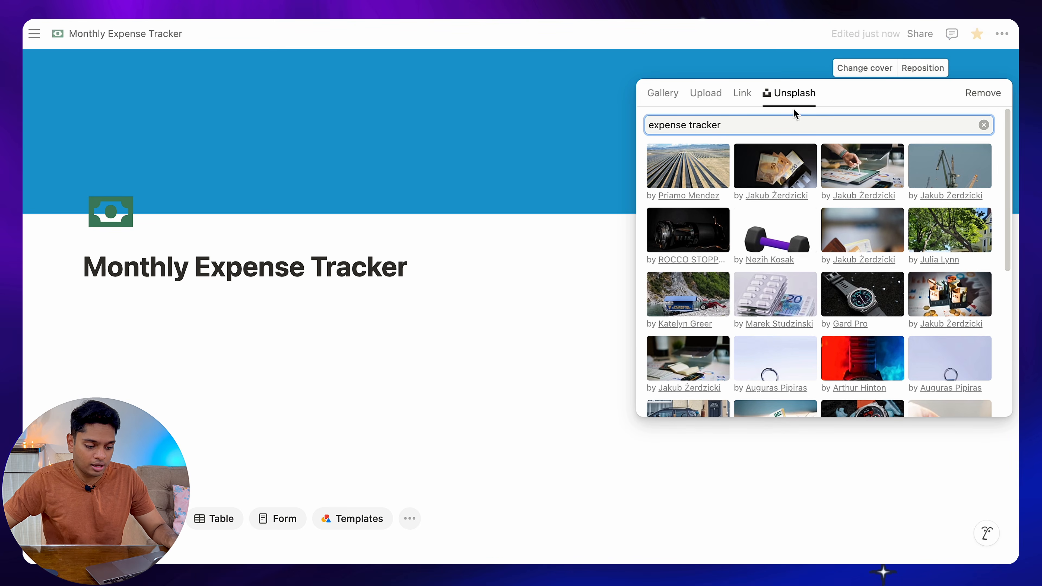
key("BackSpace")
key("BackSpace")
key("BackSpace")
key("BackSpace")
key("BackSpace")
key("BackSpace")
key("BackSpace")
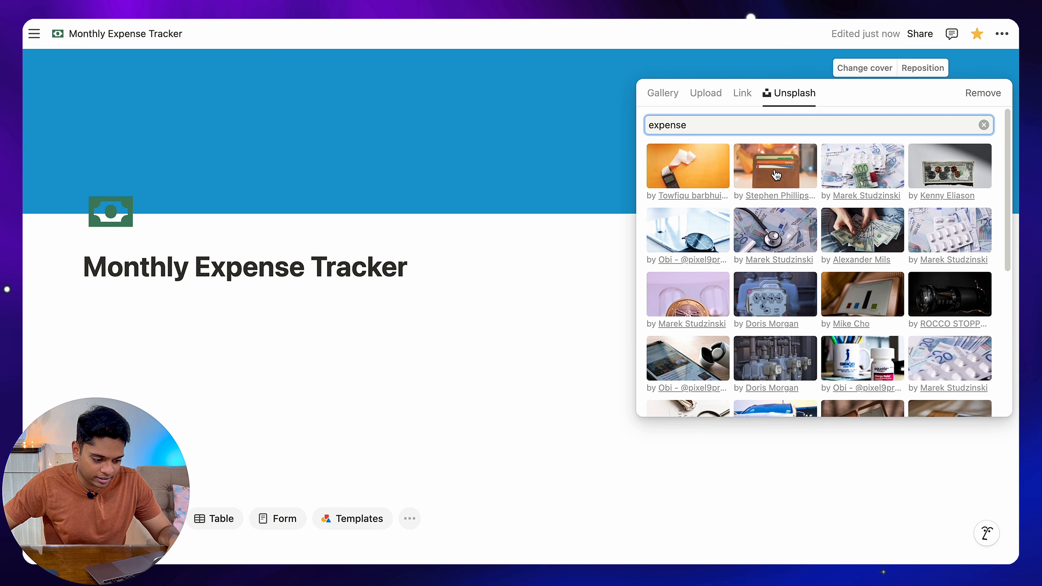
left_click(785, 174)
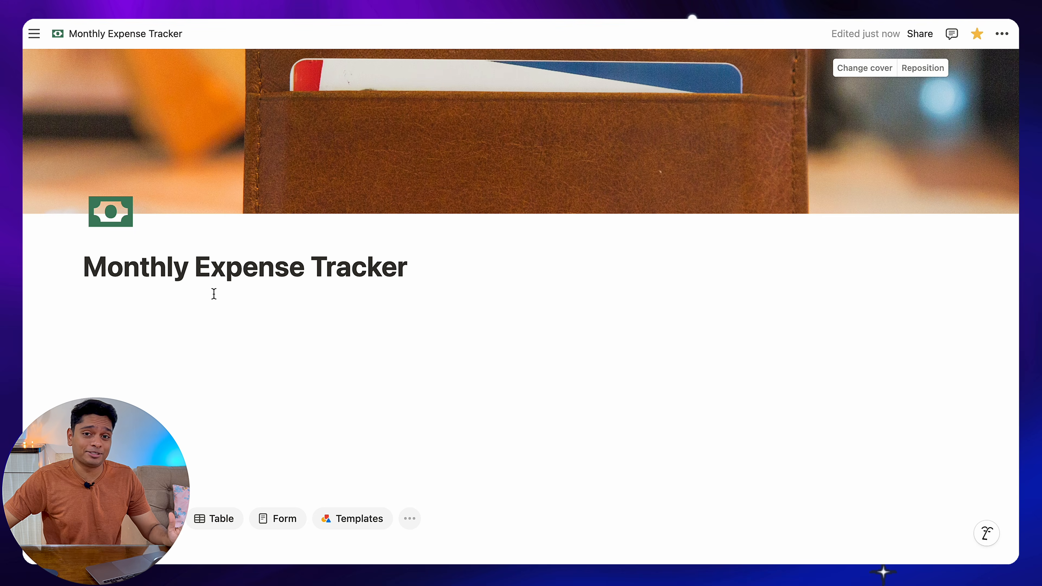
Insert a table database below the page title and create it as a new empty database.
left_click(214, 294)
type("/database")
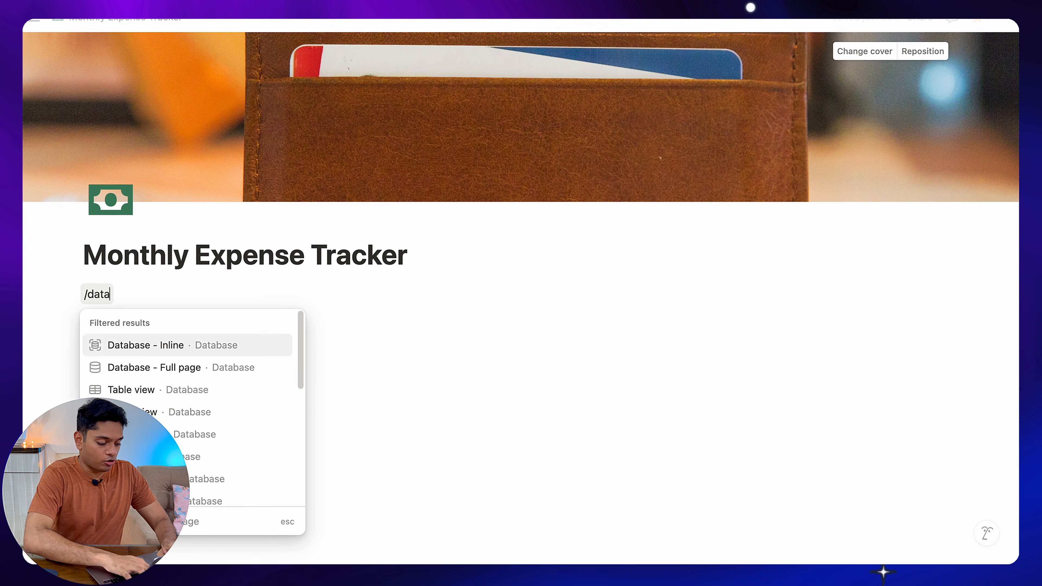
left_click(155, 349)
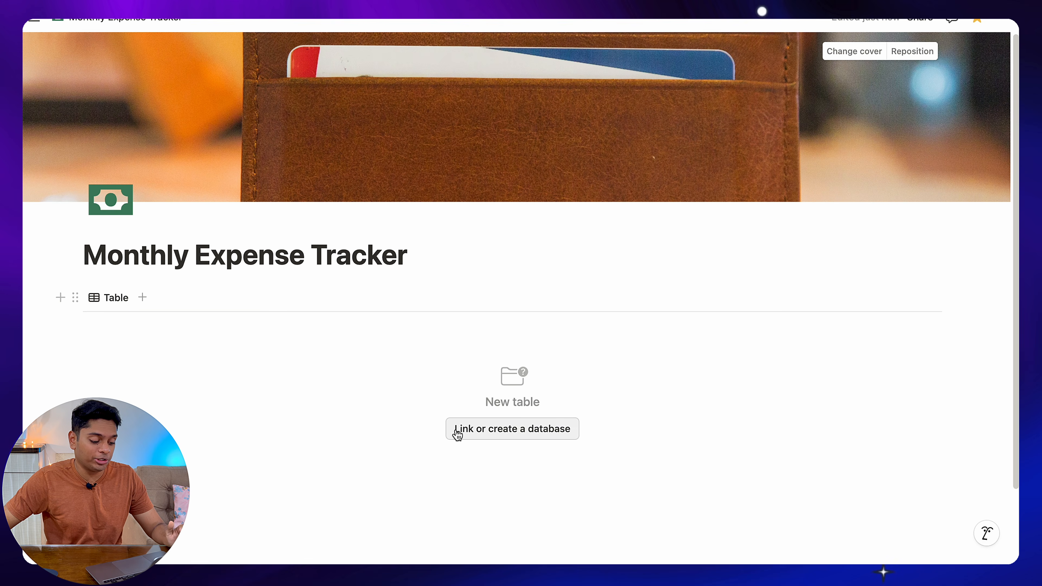
left_click(464, 436)
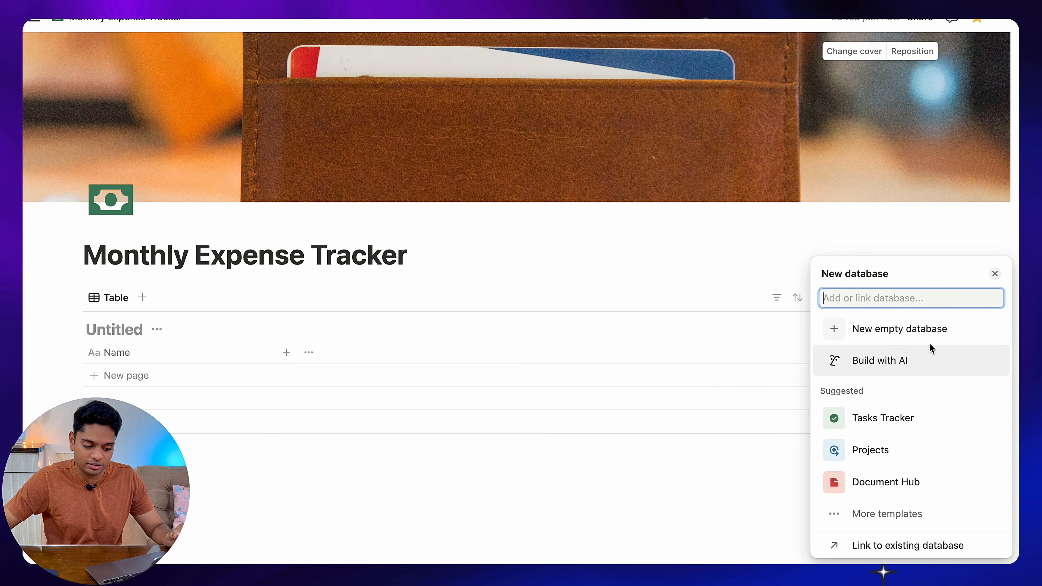
left_click(933, 335)
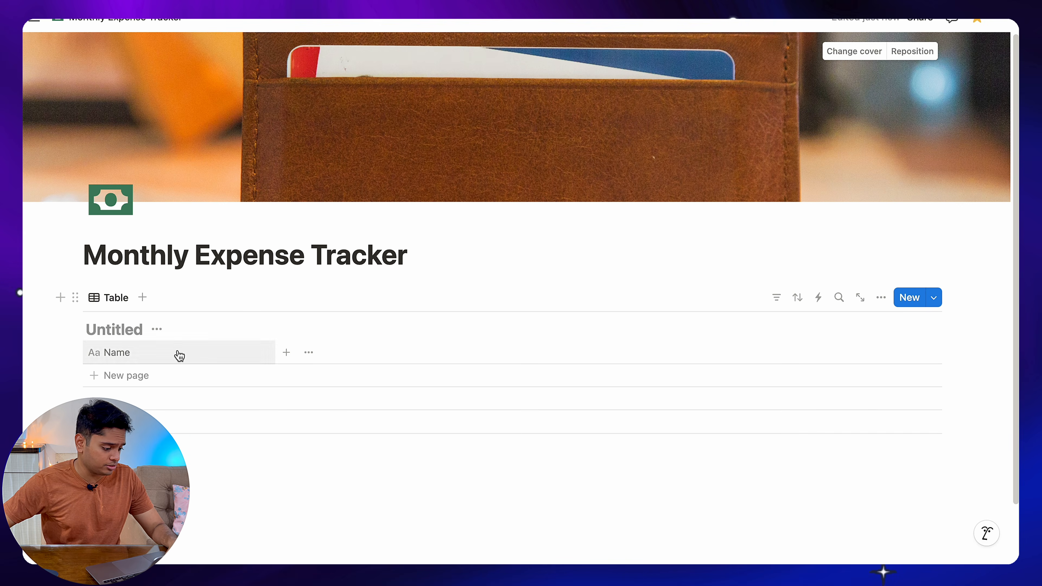
Name the database Expense Tracker and rename its Name property to Expense.
left_click(99, 332)
type("Expense Tracker")
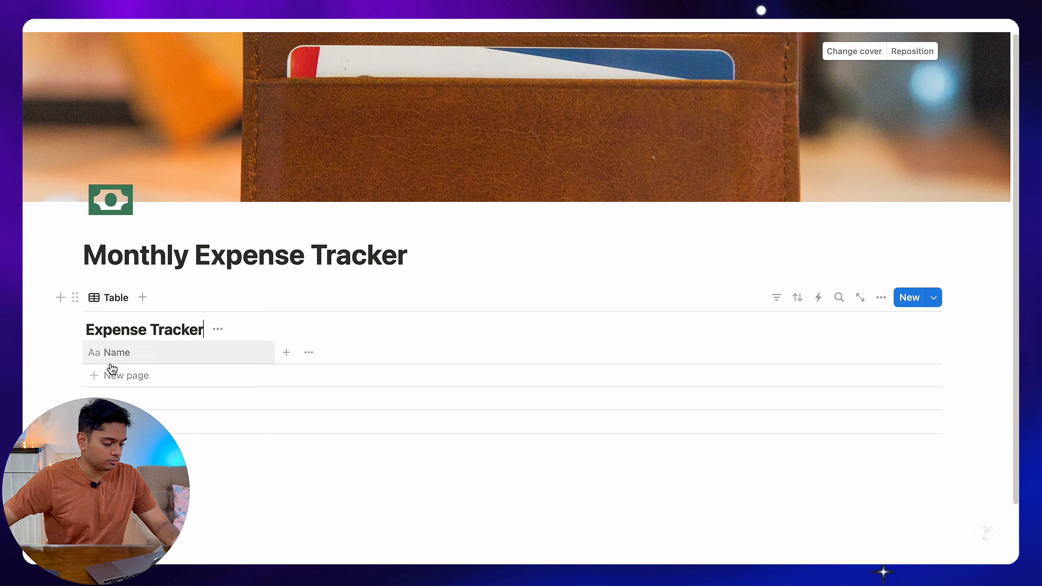
left_click(116, 353)
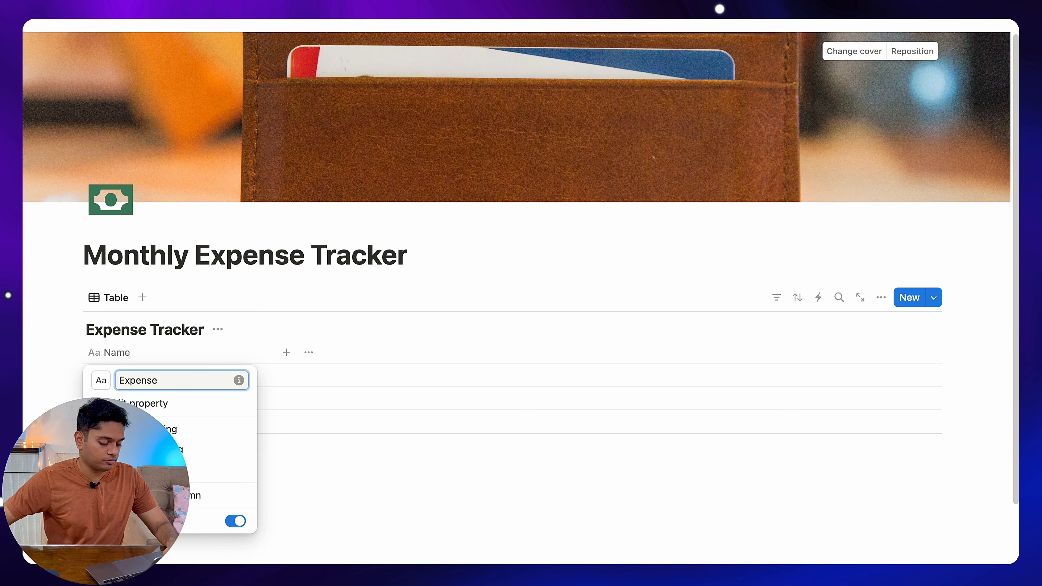
left_click(316, 351)
Add a Number property named Amount to the database and give it the currency coin icon.
left_click(287, 353)
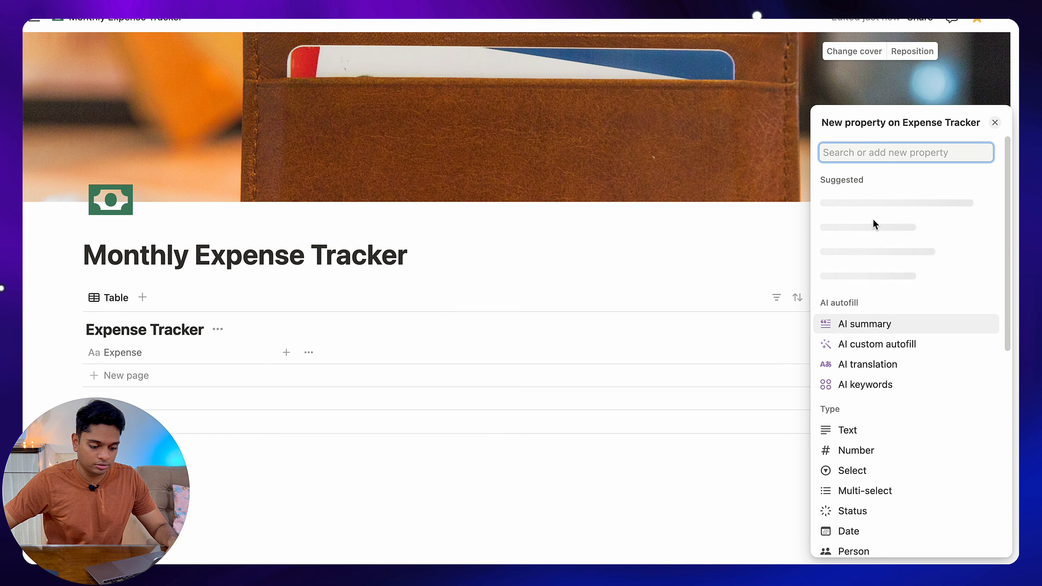
type("number")
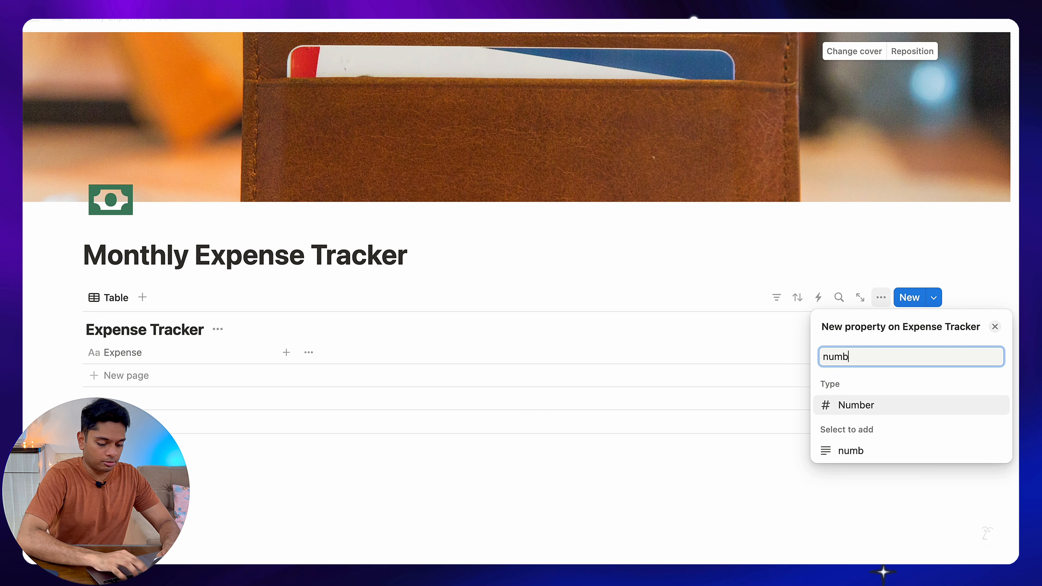
left_click(897, 406)
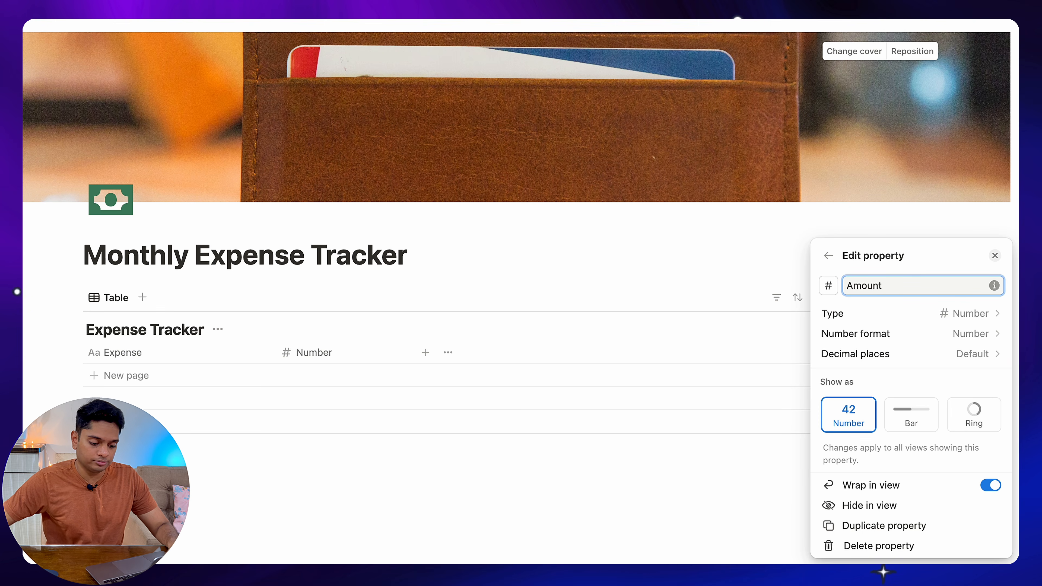
left_click(829, 287)
type("cash")
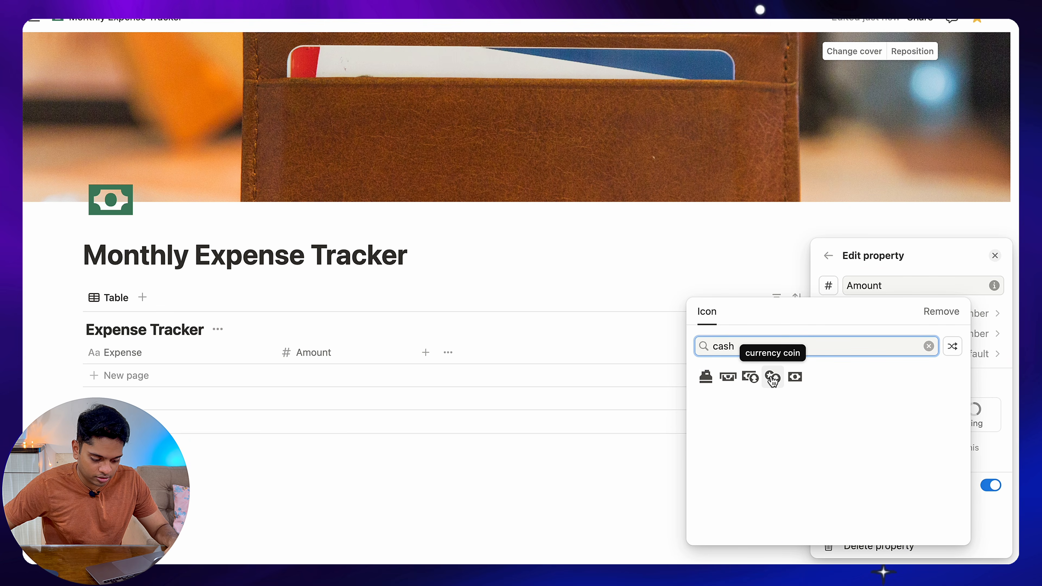
left_click(772, 377)
left_click(460, 348)
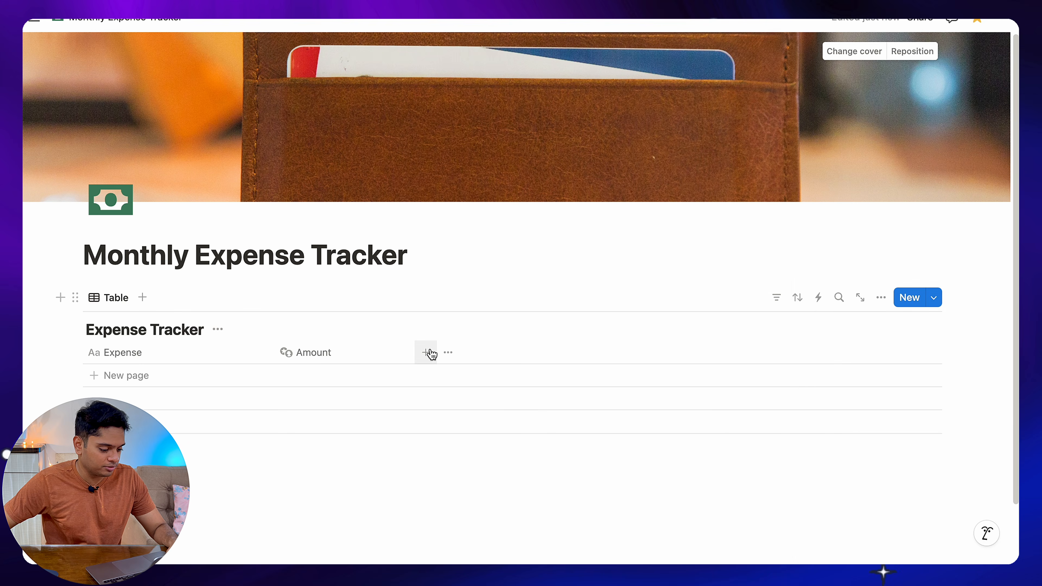
Add the suggested Category select property and change its icon to the ring-shaped one.
left_click(426, 353)
type("Categ")
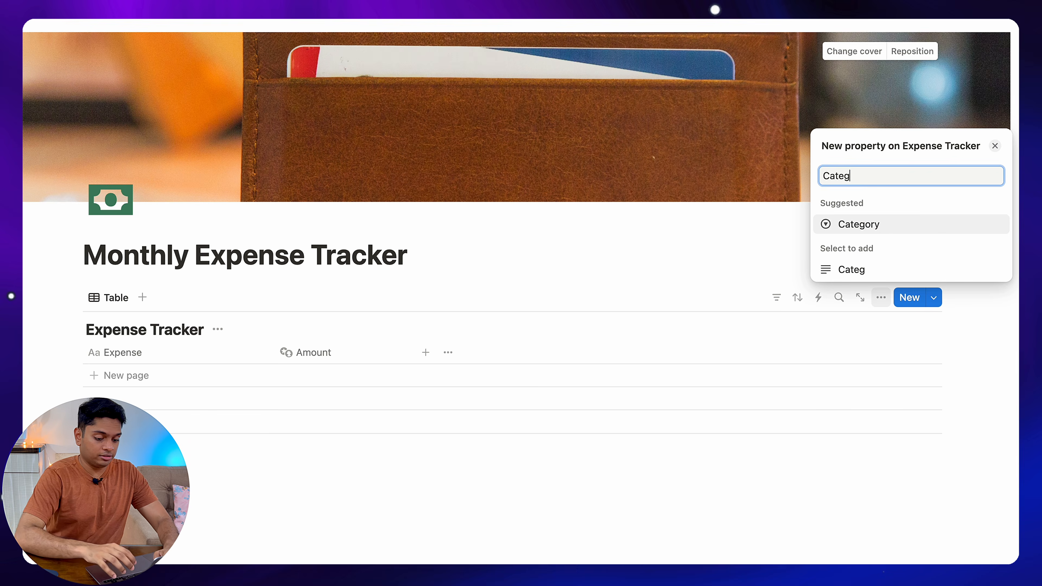
left_click(909, 224)
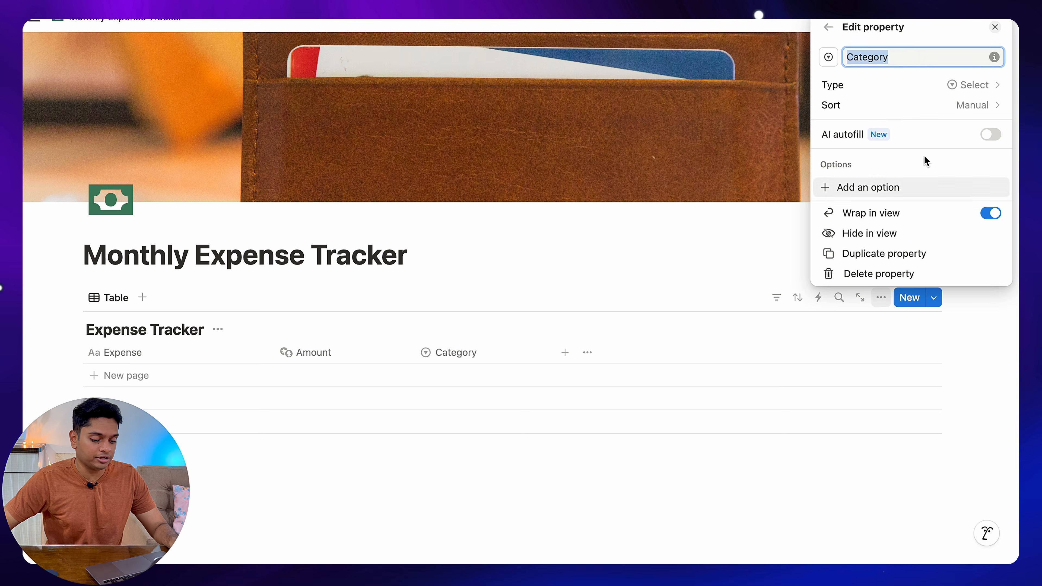
left_click(830, 60)
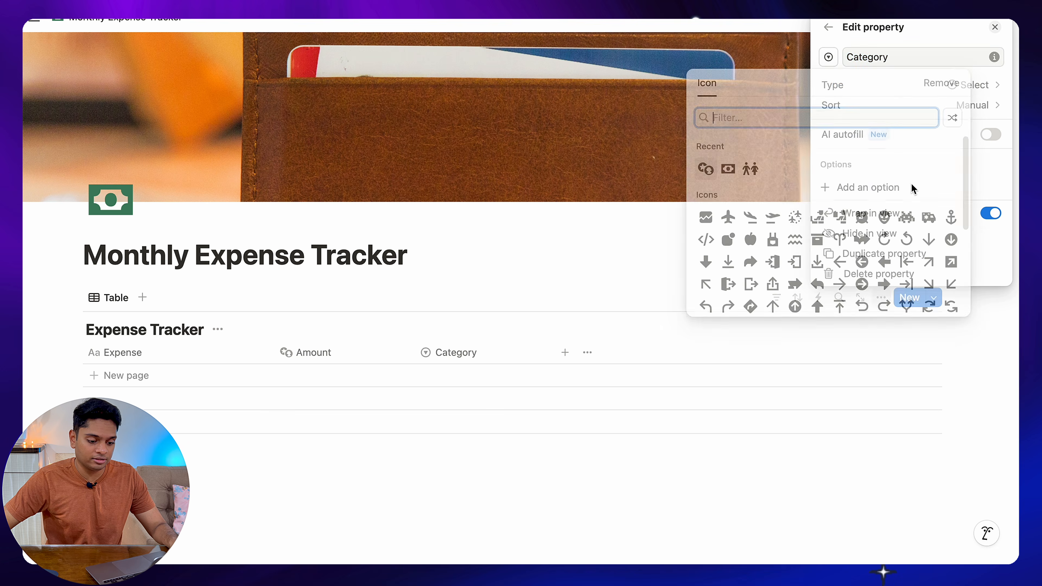
left_click(884, 258)
left_click(566, 353)
Add a Date property named Date to the Expense Tracker database.
left_click(565, 353)
type("Date")
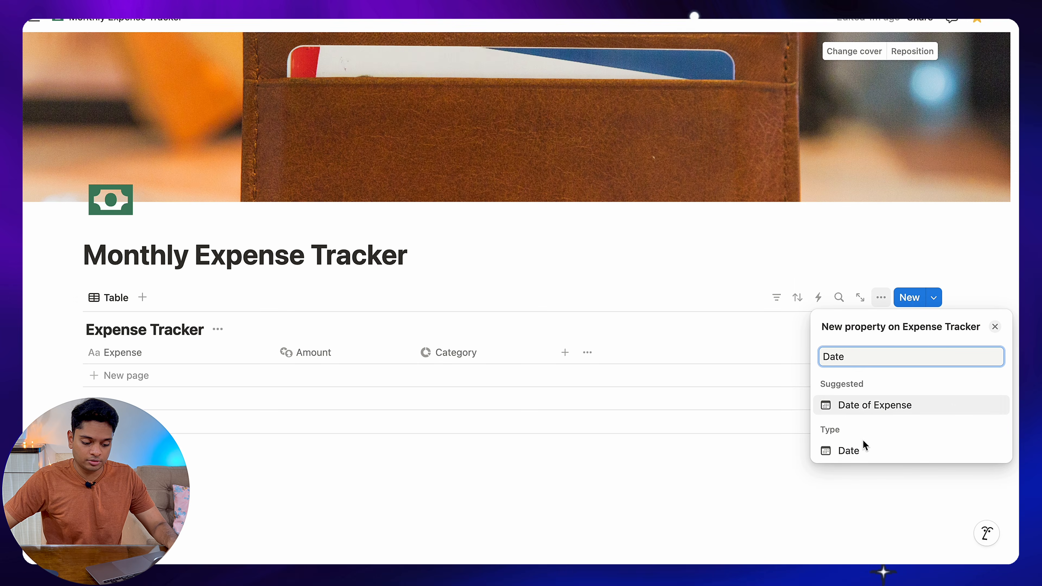
left_click(855, 452)
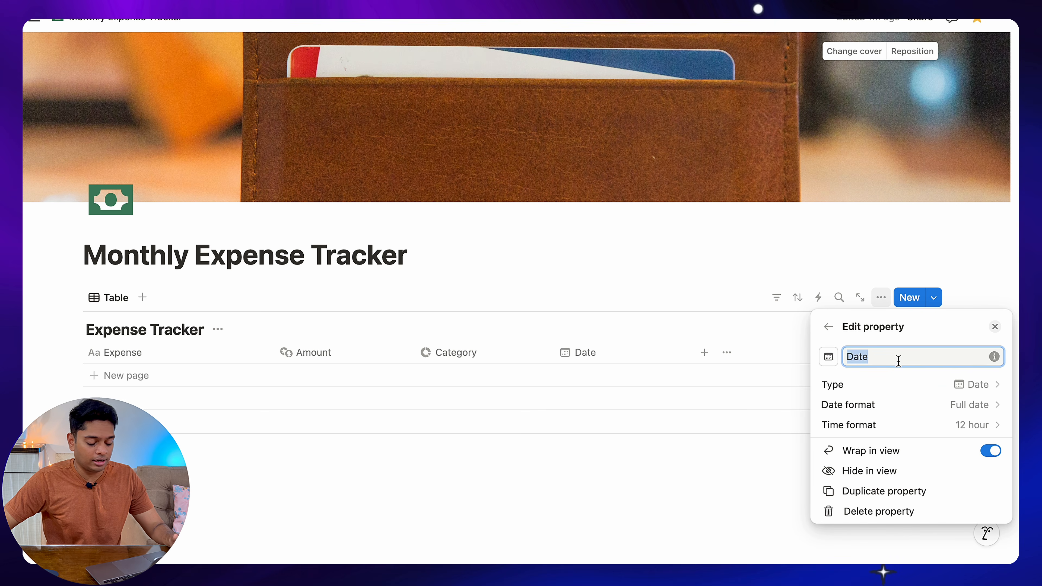
left_click(699, 482)
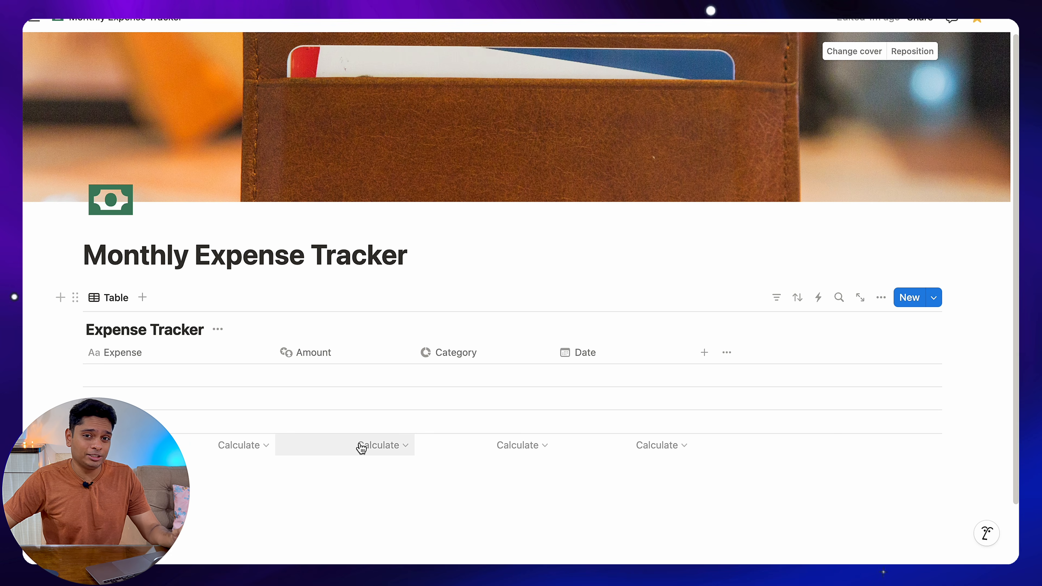
Set the Amount property's number format to US Dollar with Default decimal places.
left_click(323, 353)
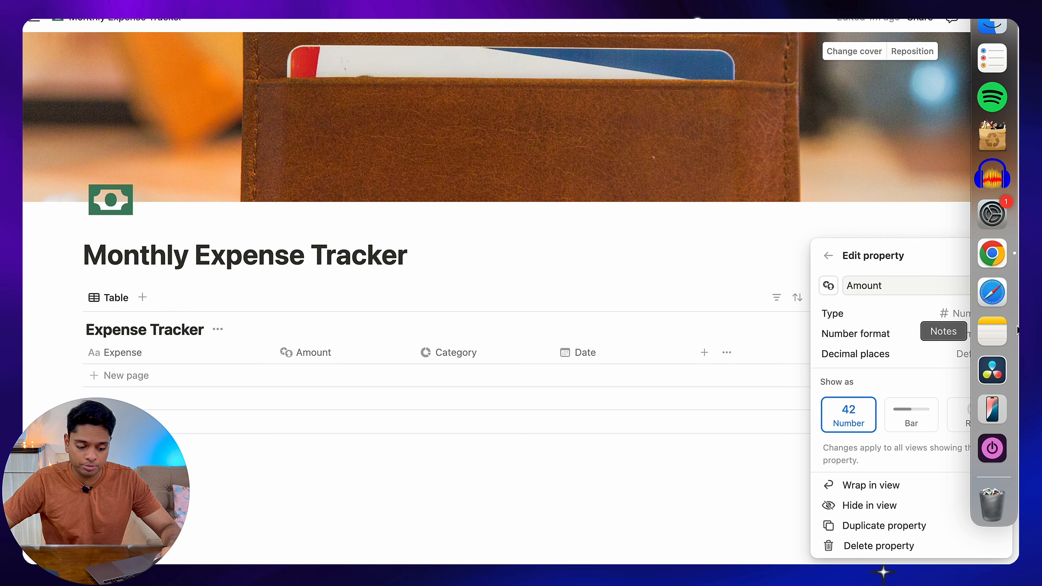
left_click(985, 336)
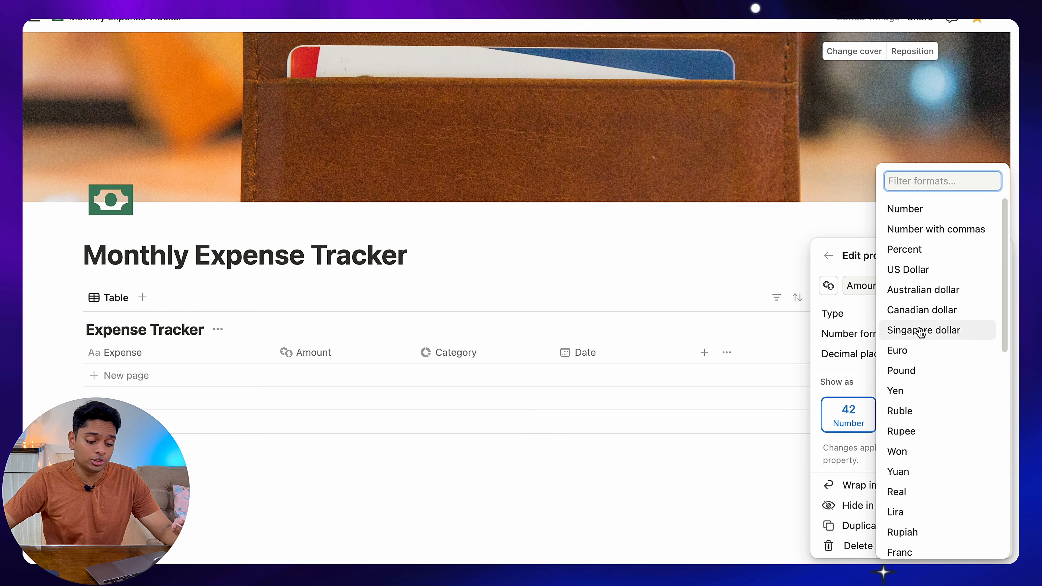
left_click(941, 271)
left_click(983, 353)
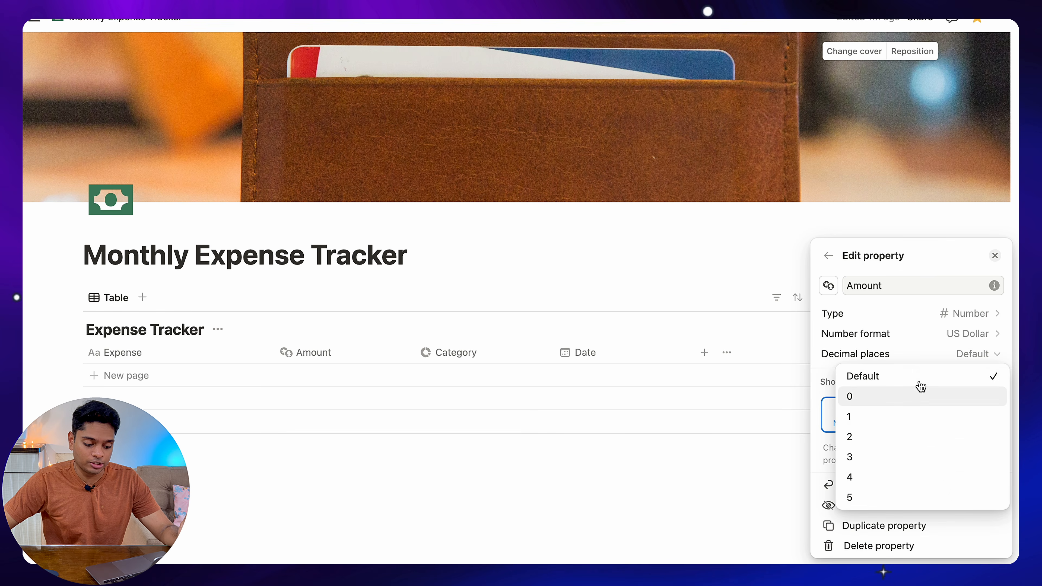
left_click(933, 382)
Add the options Rent, Utilities, Groceries, Subscriptions, Dining Out, Shopping and Transportation to the Category property.
left_click(456, 353)
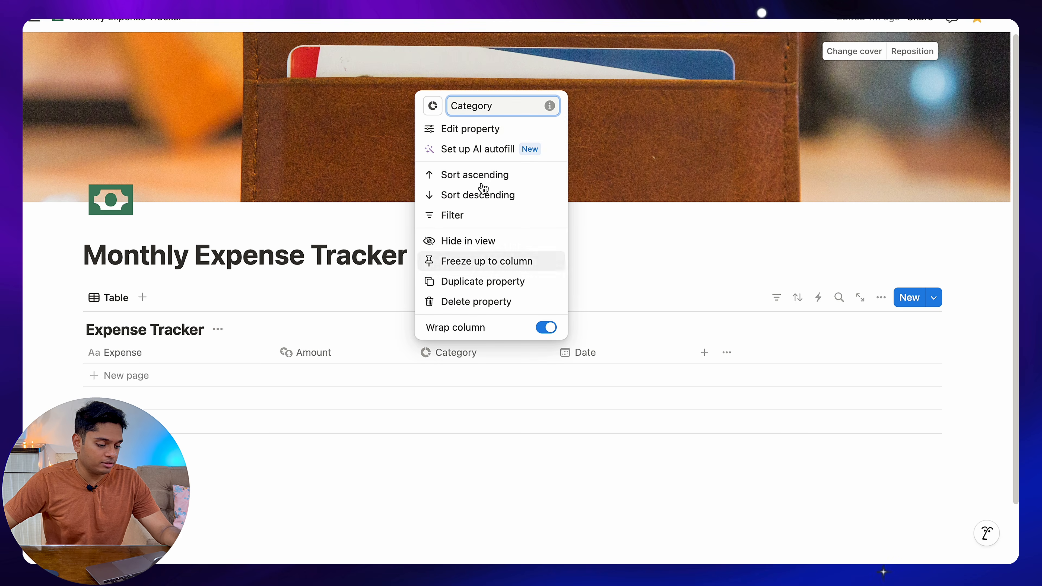
left_click(472, 128)
left_click(883, 459)
type("Rent")
key("Return")
type("Utilities")
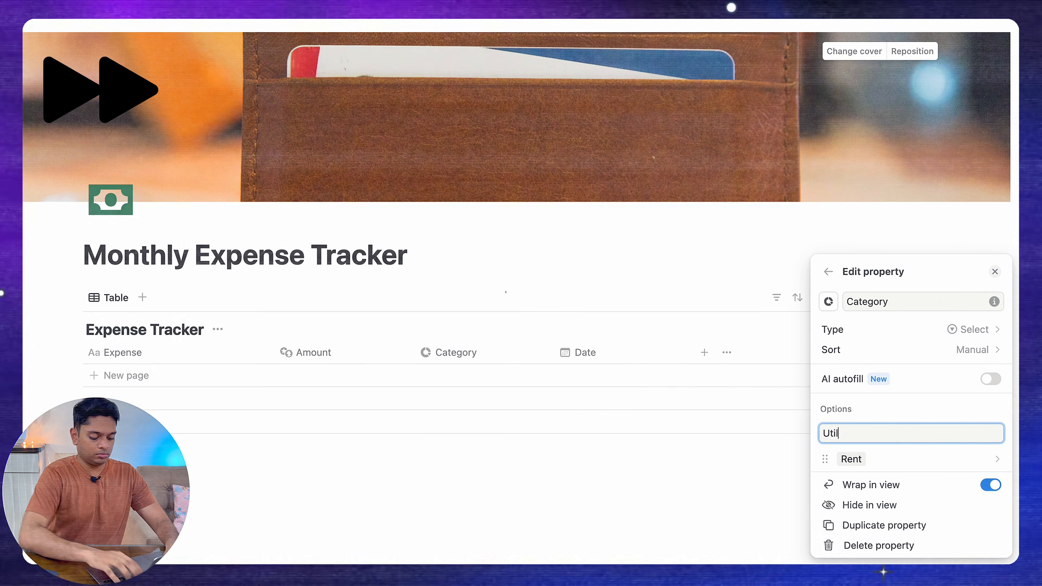
key("Return")
type("Groceries")
key("Return")
type("Subscriptions")
key("Return")
type("Dining Out")
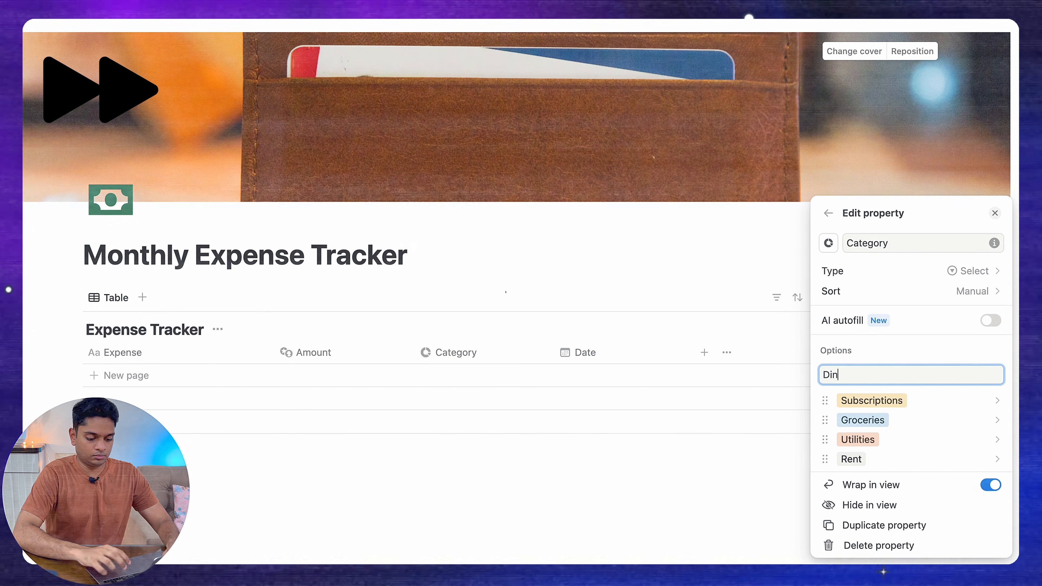
key("Return")
type("Shopping Transportation")
key("Return")
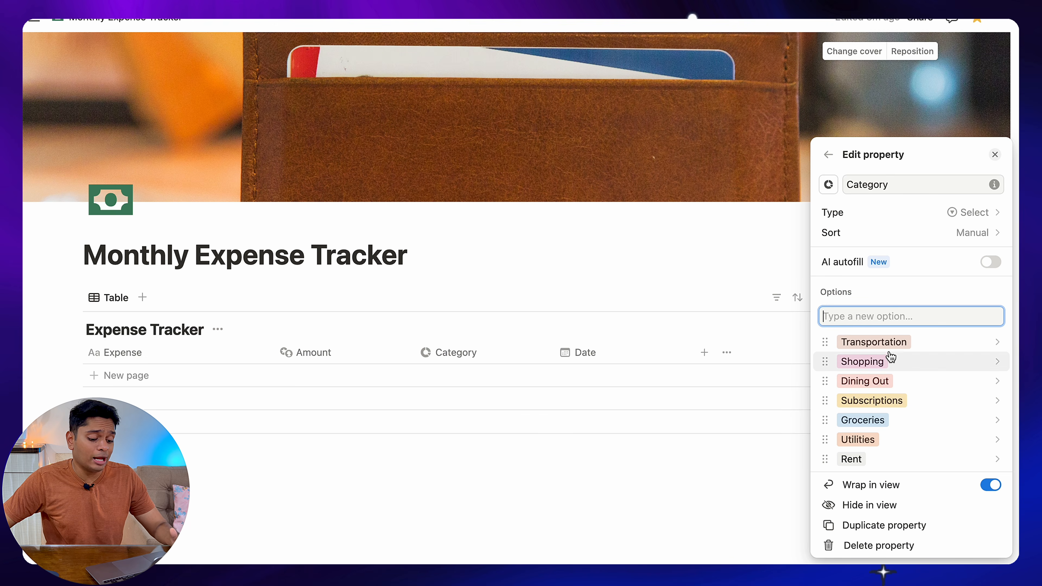
Sort the Category options alphabetically and move Groceries, Shopping and Utilities in turn to the head of the list.
left_click(982, 233)
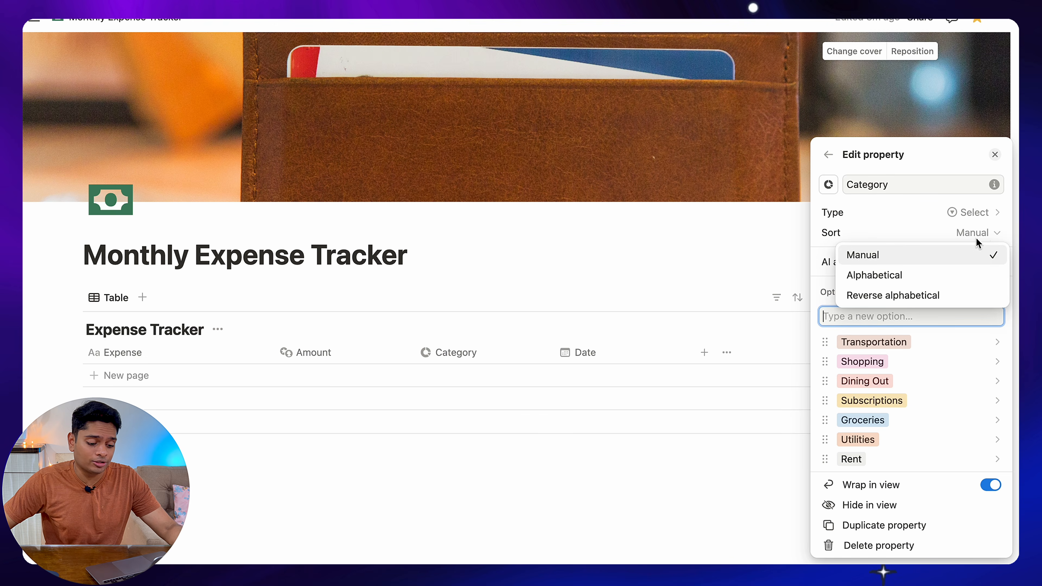
left_click(938, 276)
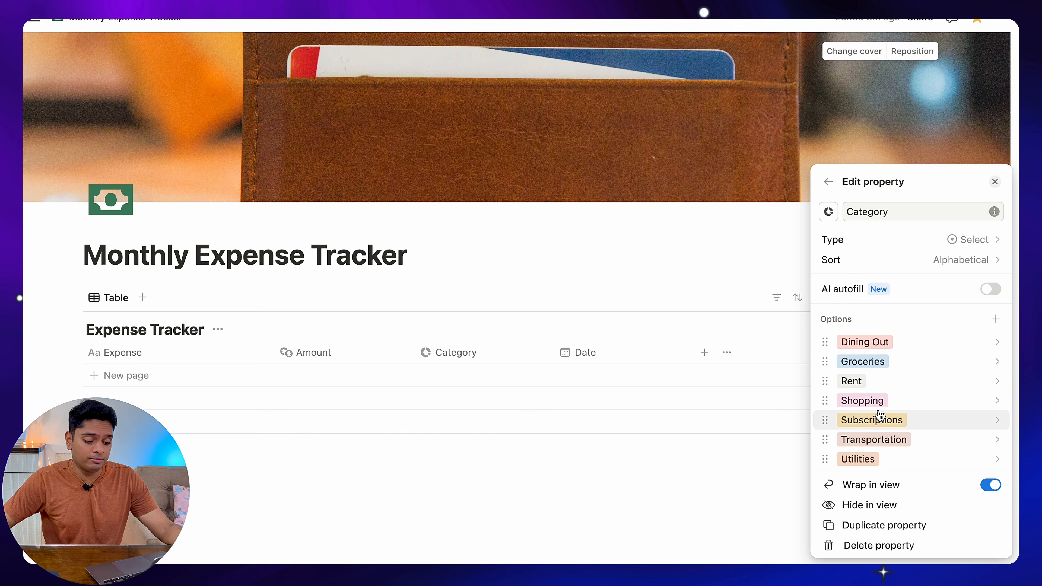
left_click_drag(825, 361, 831, 339)
left_click_drag(826, 401, 842, 344)
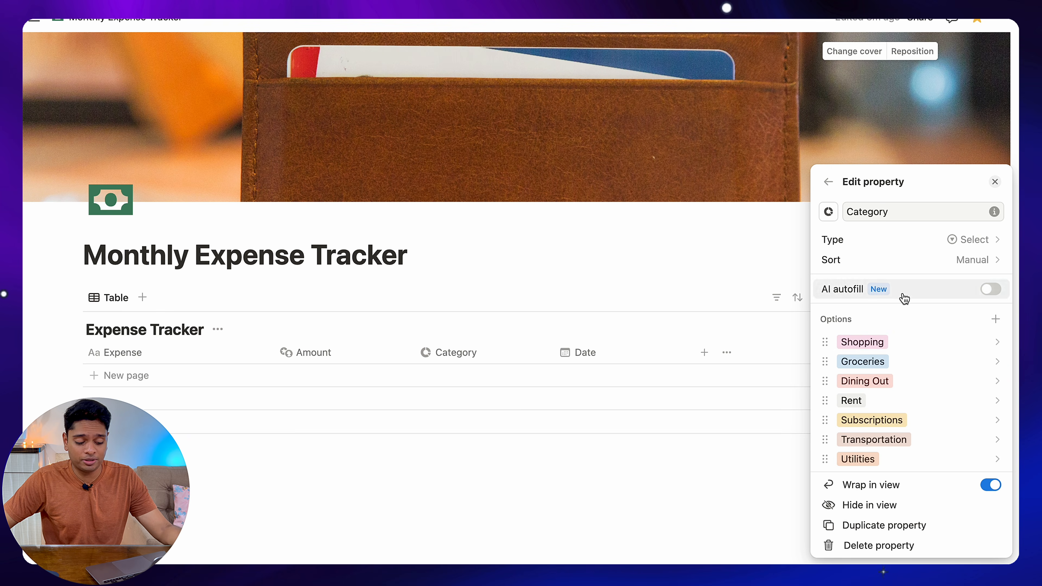
left_click_drag(825, 459, 837, 339)
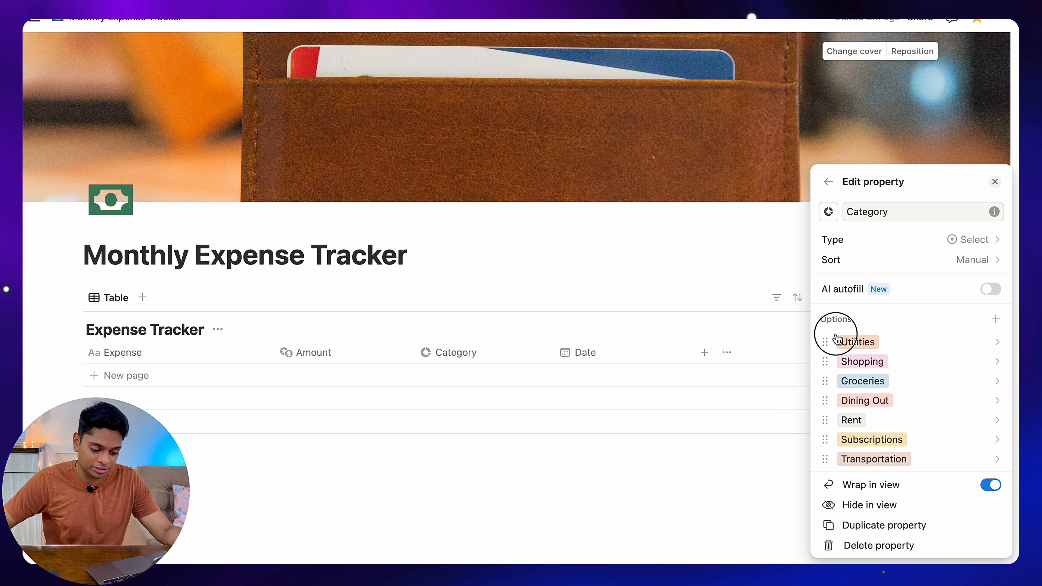
Set the color of the Category property's Rent option to Green.
left_click(948, 351)
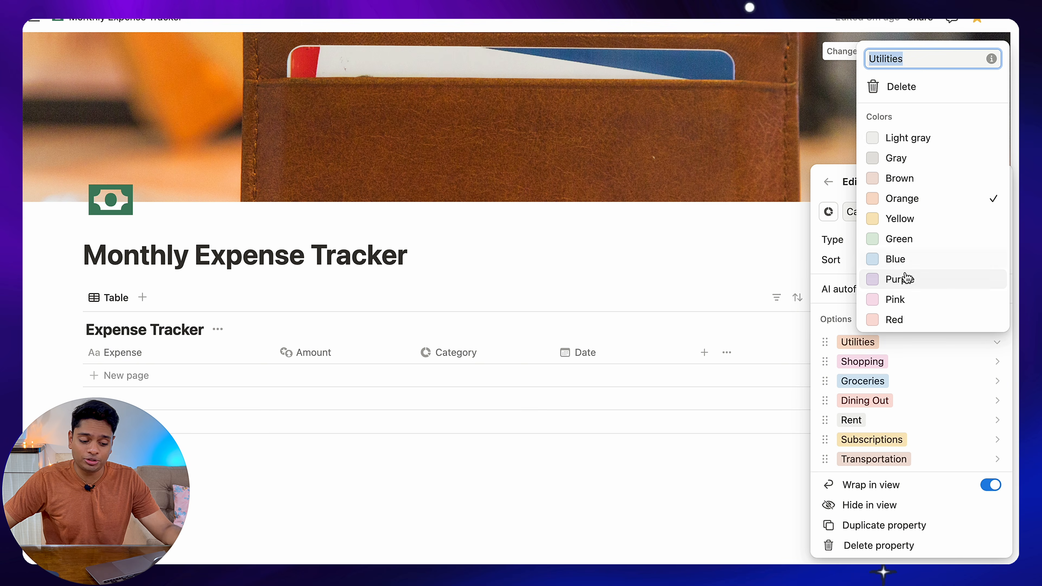
left_click(873, 420)
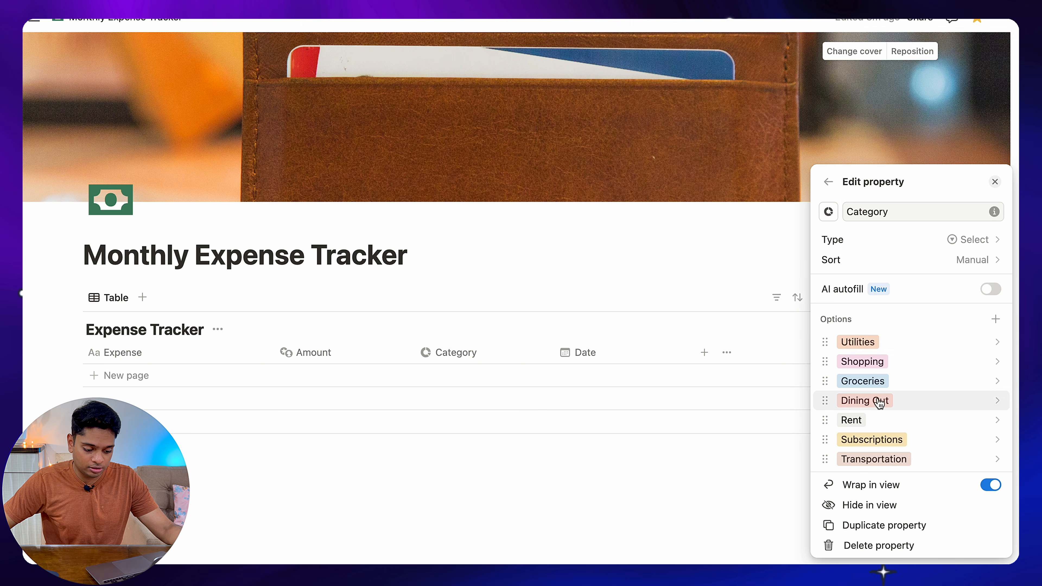
left_click(887, 420)
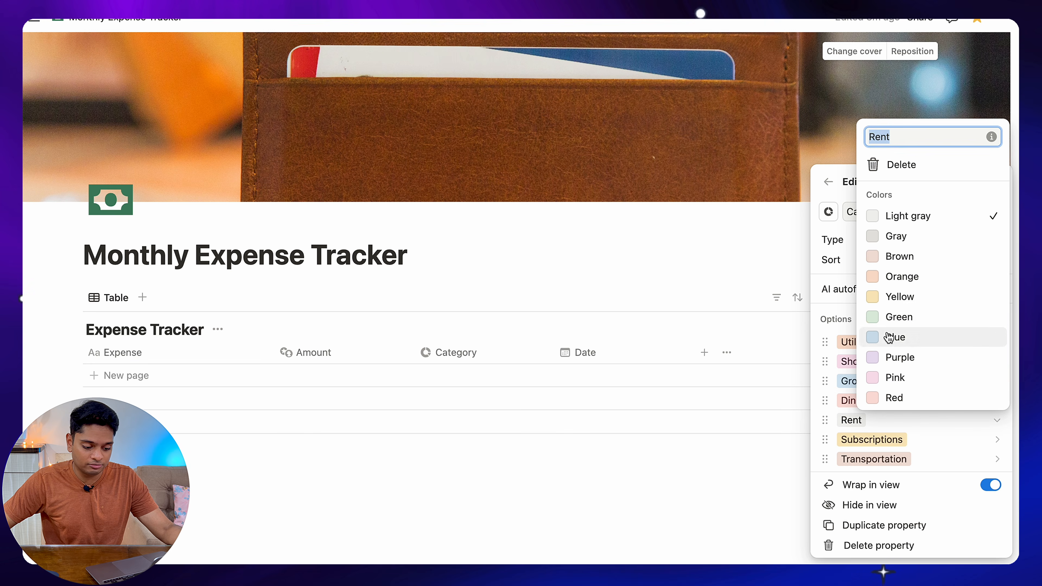
left_click(900, 320)
left_click(849, 362)
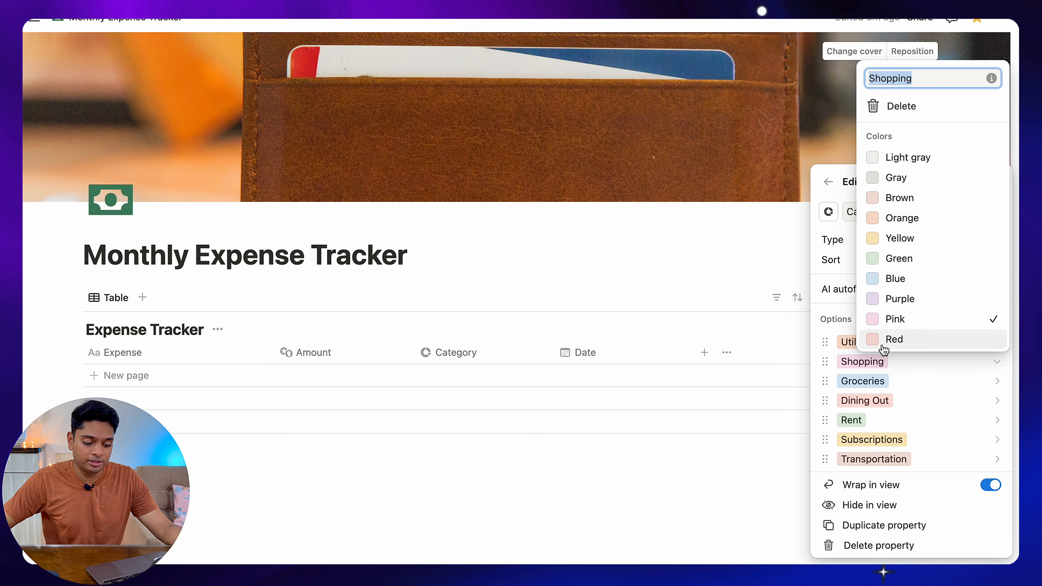
left_click(903, 398)
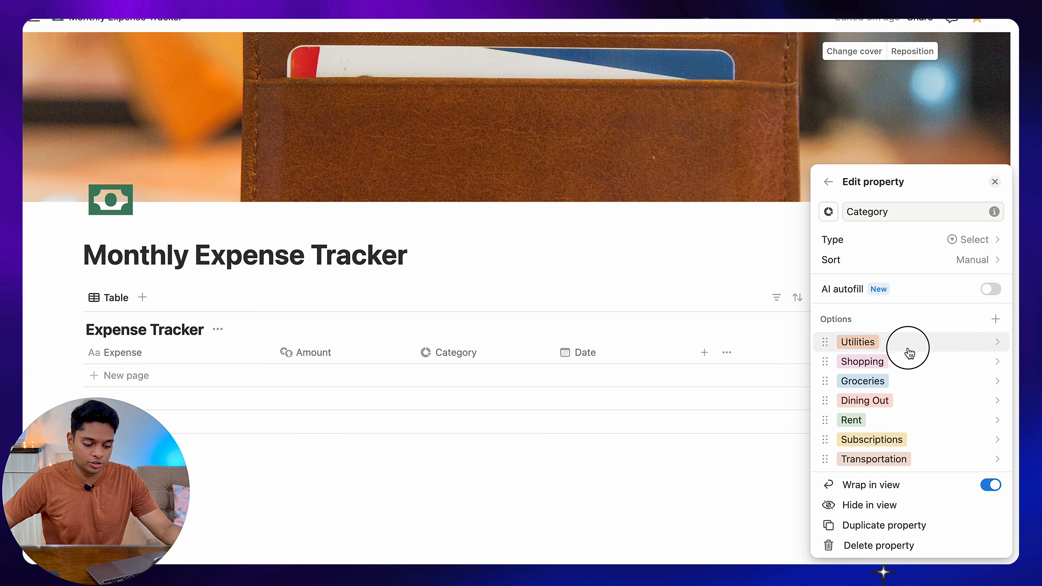
Color the Utilities option Light gray and the Transportation option Purple in the Category property.
left_click(886, 342)
left_click(910, 138)
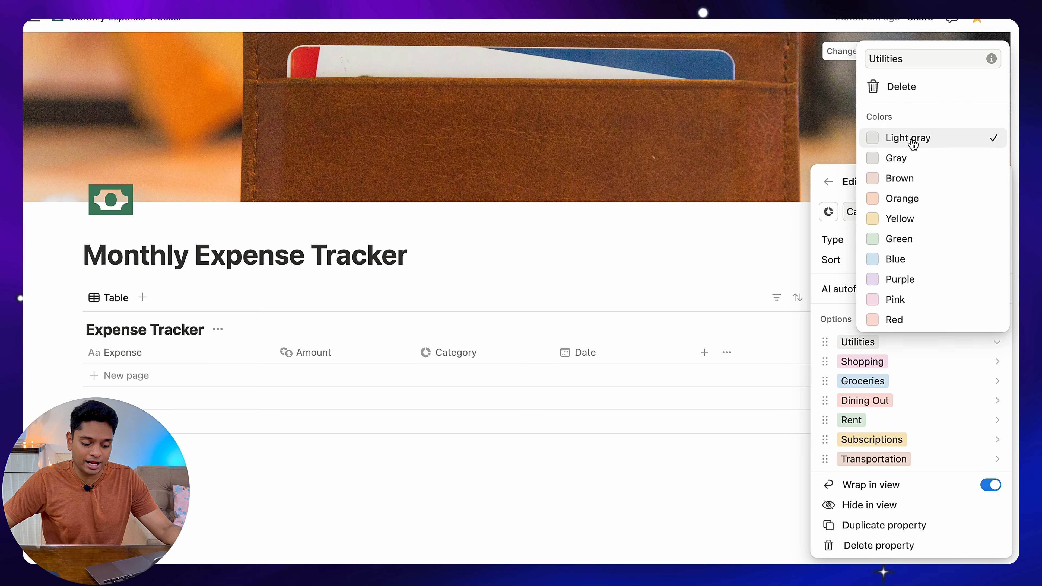
left_click(896, 472)
left_click(896, 468)
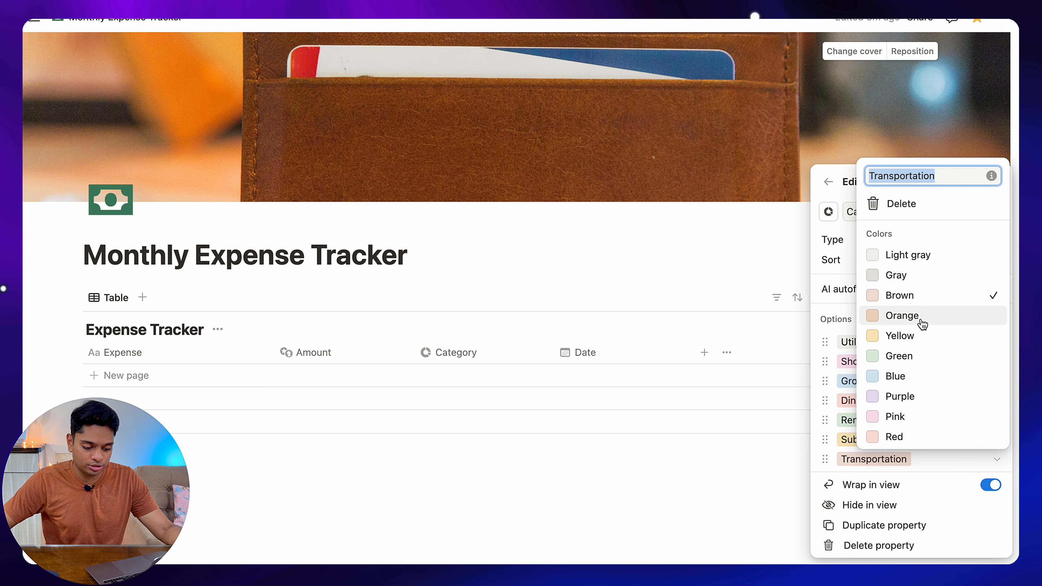
left_click(929, 398)
left_click(812, 421)
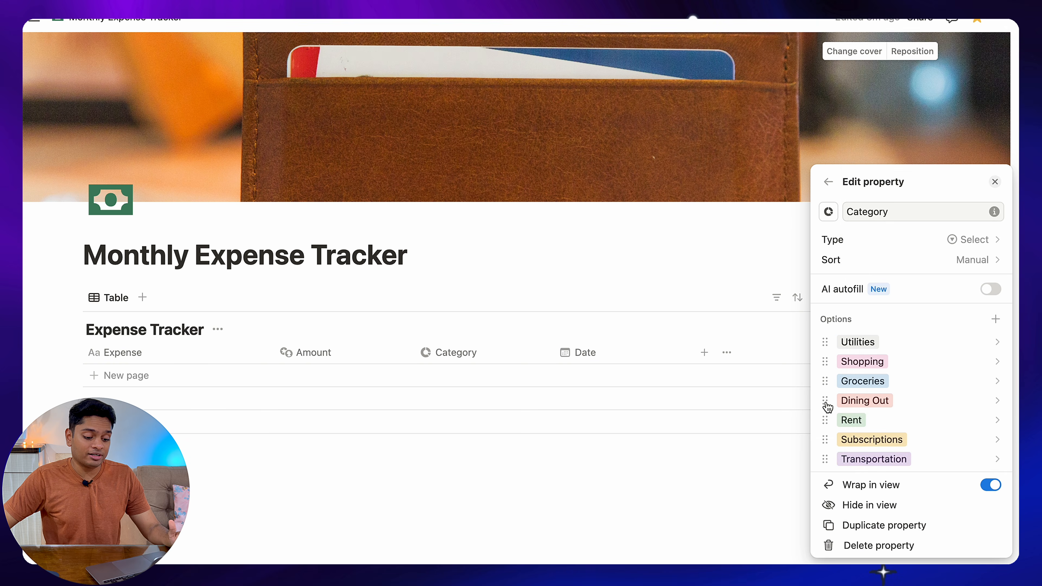
Review the date format and time format settings of the Date property.
left_click(597, 360)
left_click(598, 357)
left_click(610, 149)
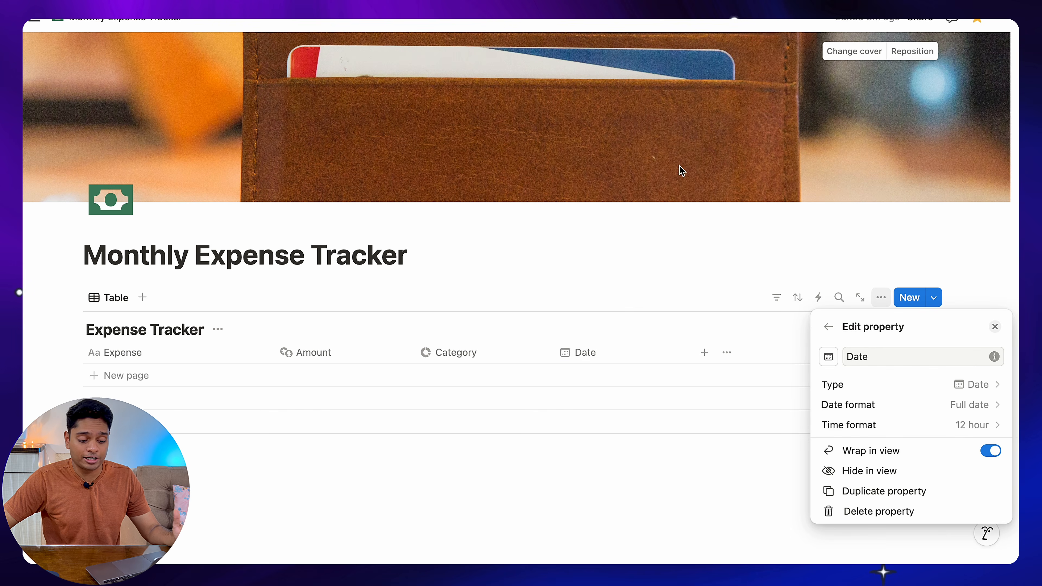
left_click(979, 406)
left_click(984, 411)
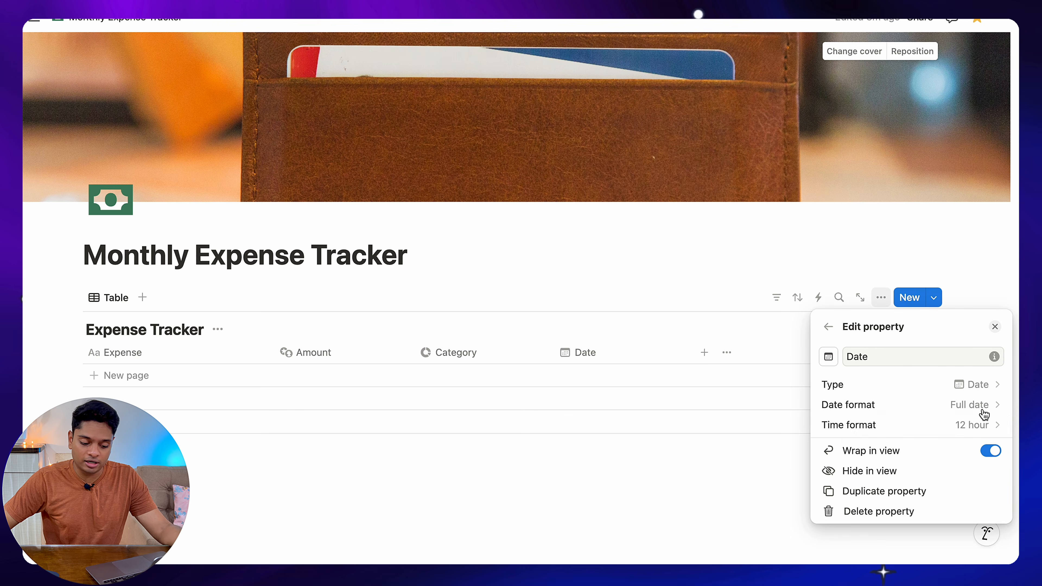
left_click(998, 427)
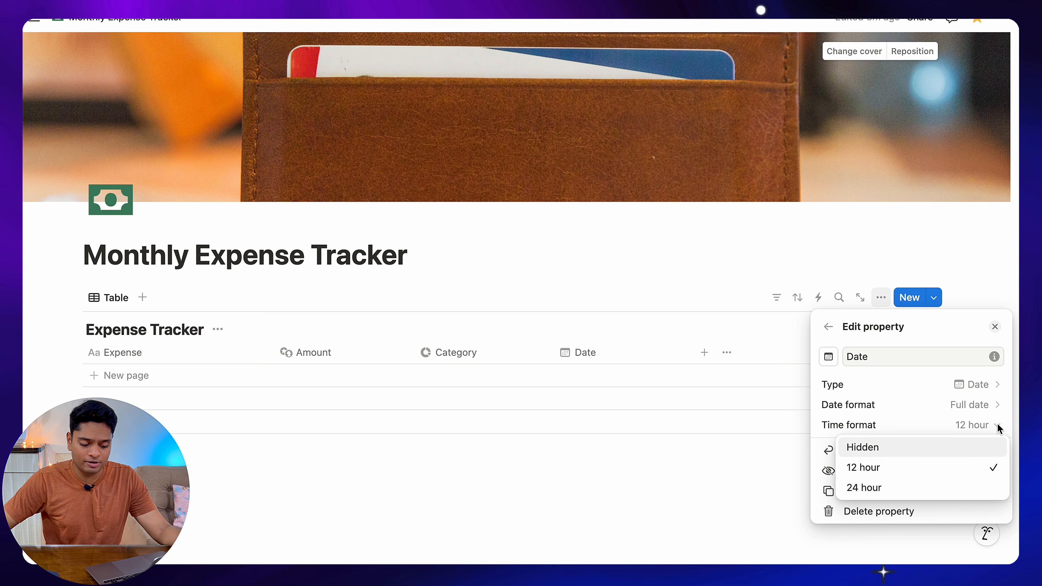
left_click(918, 390)
left_click(552, 486)
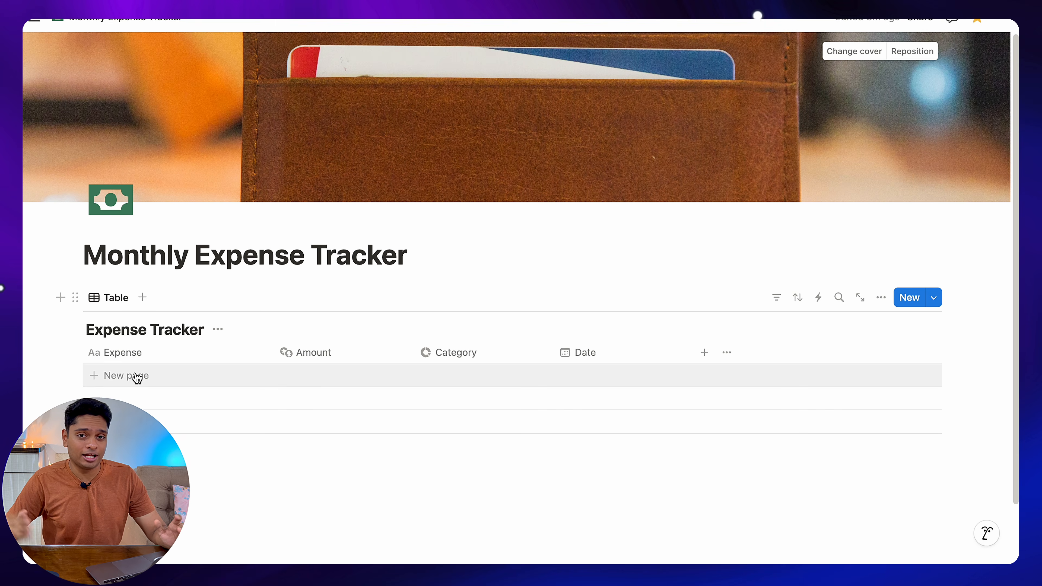
Add an expense named Netflix to the Expense Tracker with an amount of $7.99.
left_click(136, 376)
type("Netflix")
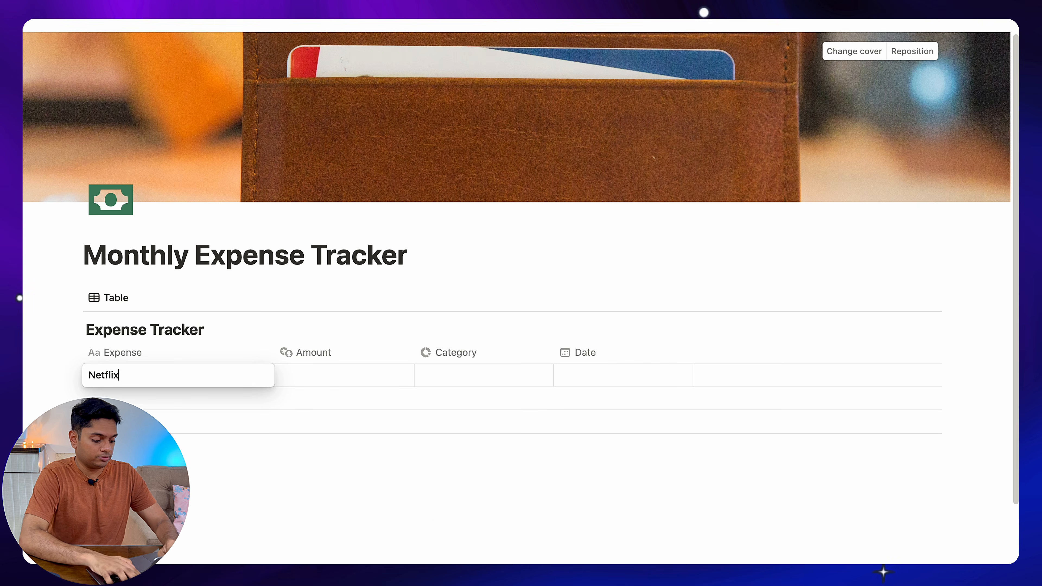
key("Tab")
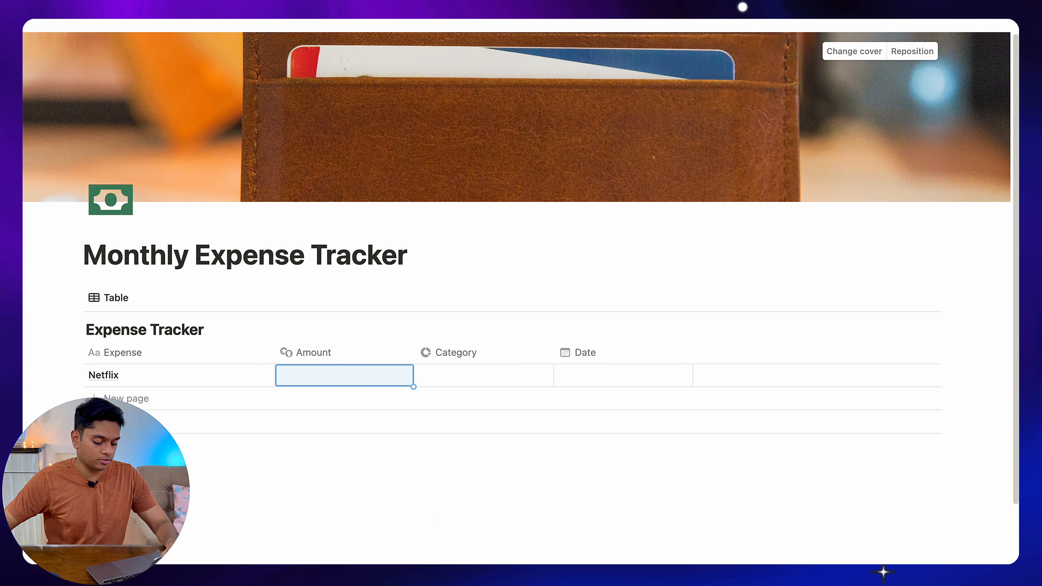
type("7")
key("Tab")
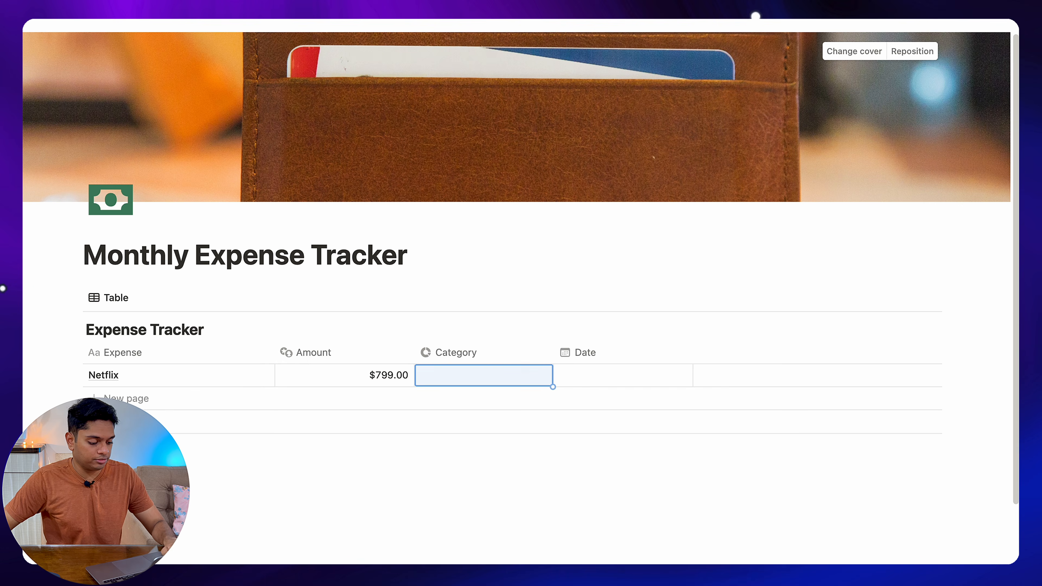
left_click(379, 371)
key("BackSpace")
key("BackSpace")
key("BackSpace")
key("BackSpace")
key("BackSpace")
type(".99")
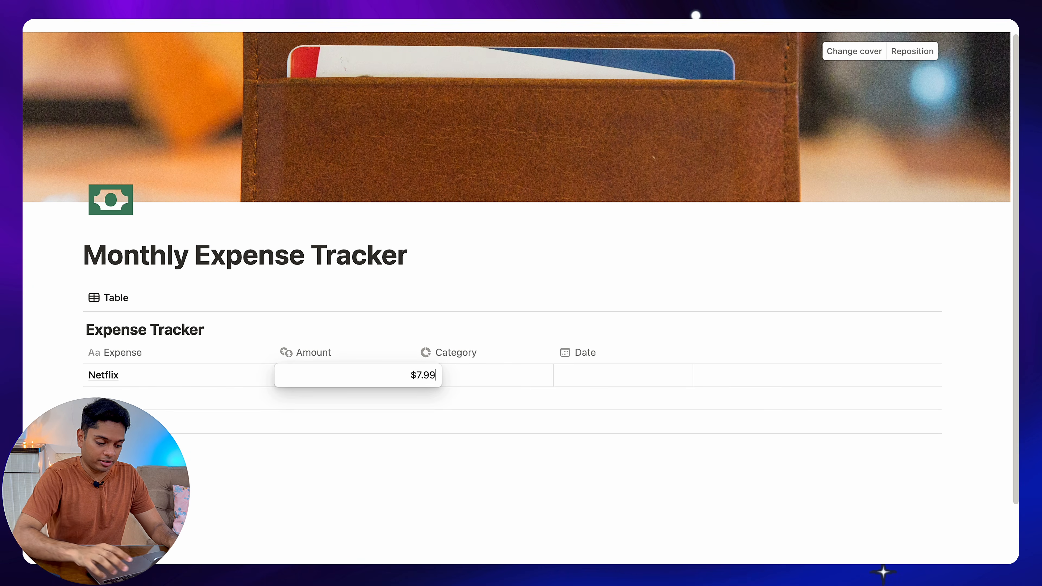
key("Tab")
Set the Netflix expense's category to Subscriptions and its date to February 1, 2025.
left_click(495, 371)
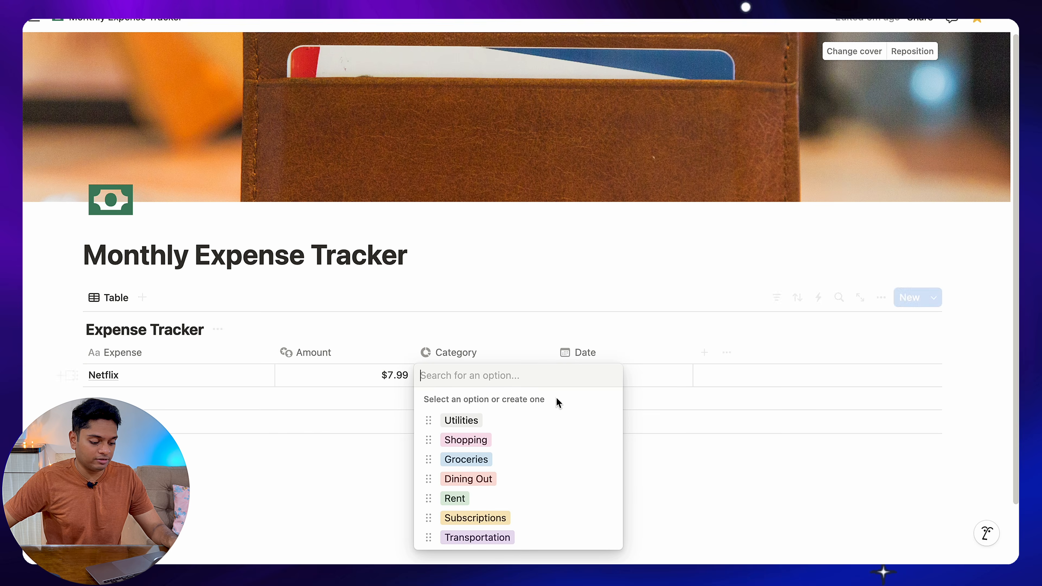
left_click(485, 517)
left_click(604, 383)
left_click(605, 386)
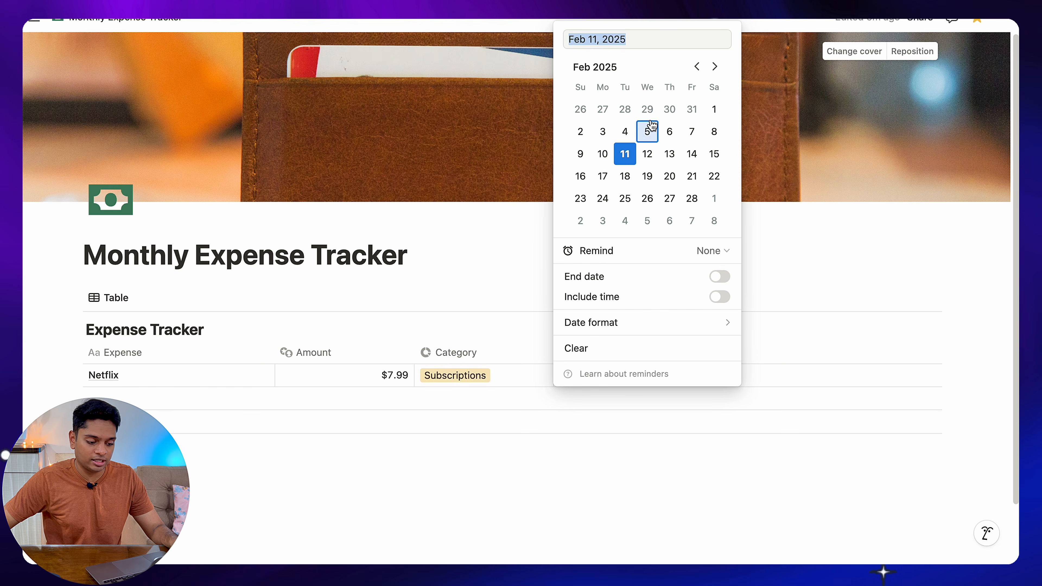
left_click(711, 116)
left_click(434, 463)
Add a Groceries expense of $5.00 in the Groceries category, dated February 10, 2025.
left_click(123, 398)
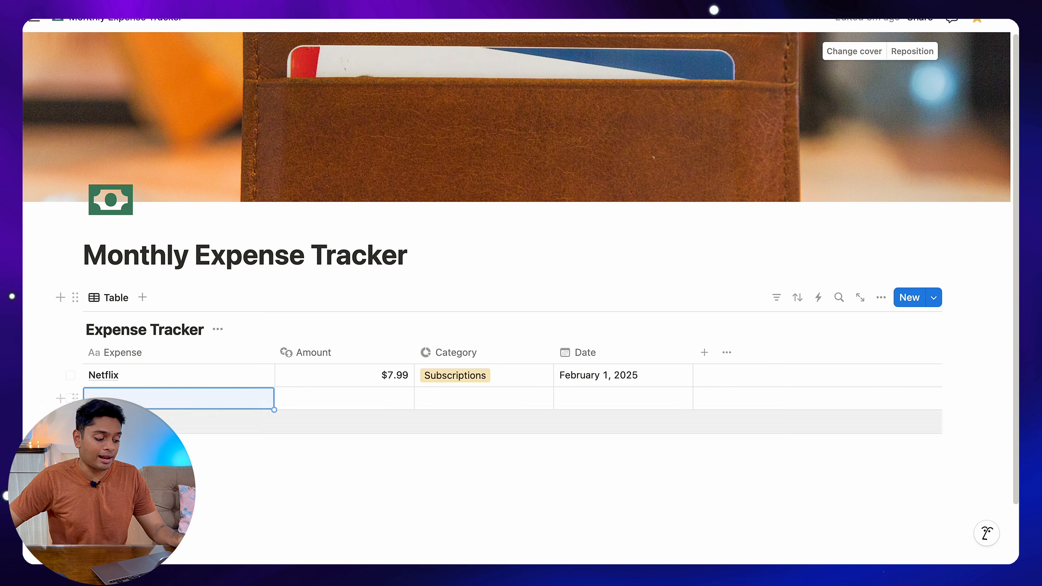
type("Groceries")
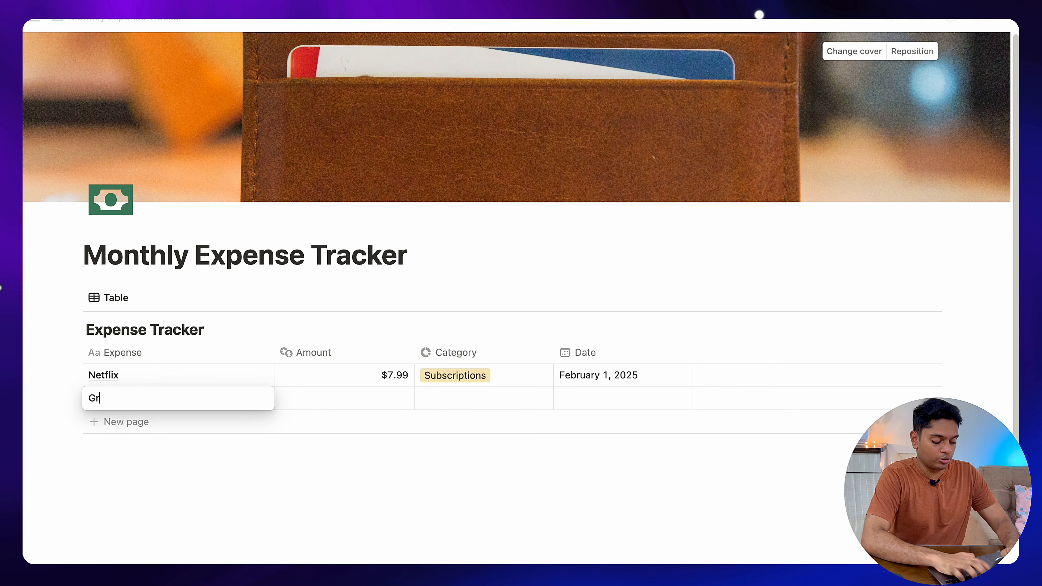
key("Tab")
type("5")
key("Tab")
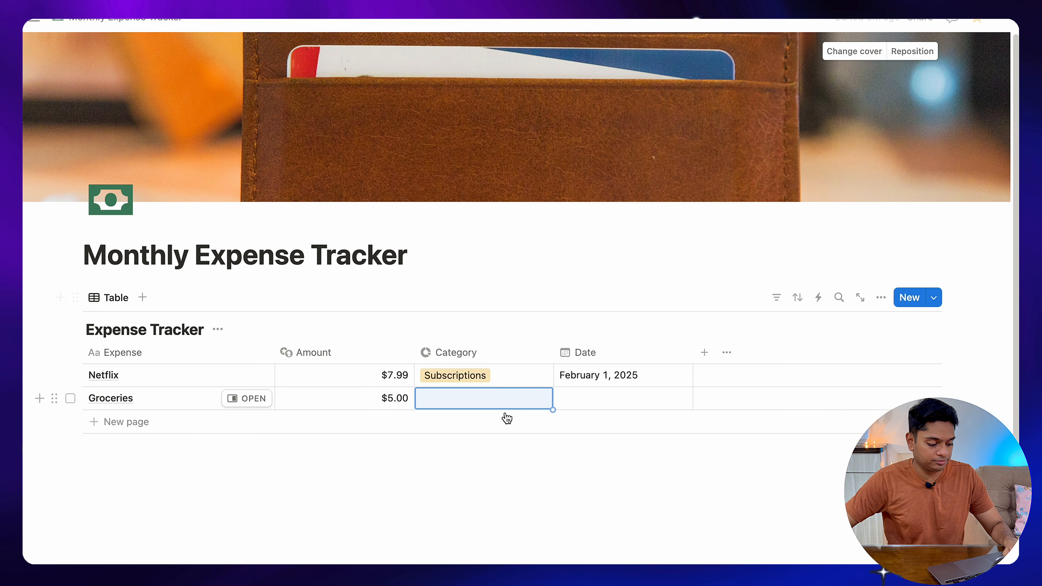
left_click(486, 377)
key("Escape")
left_click(481, 410)
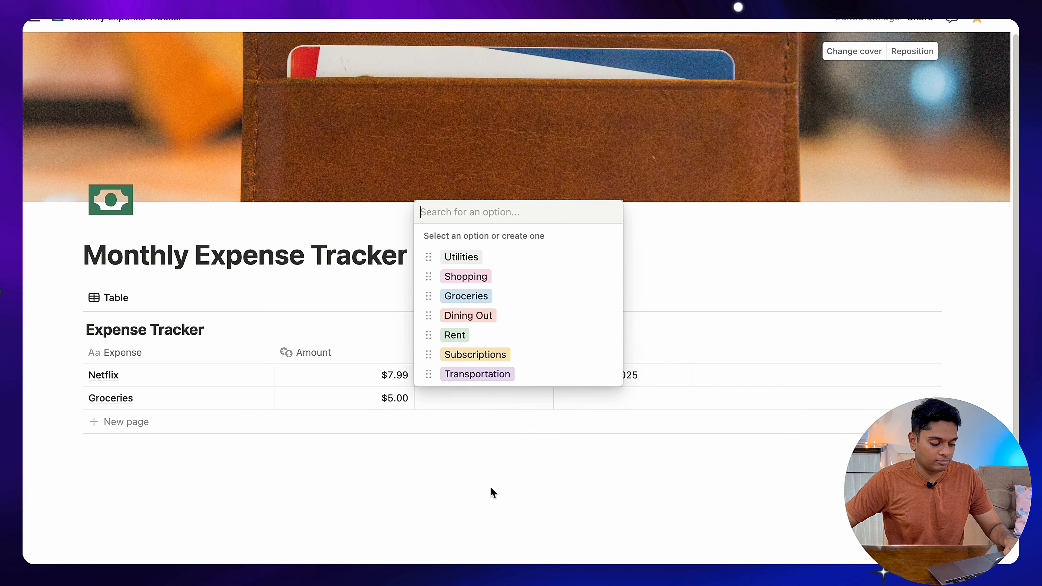
left_click(495, 298)
left_click(608, 398)
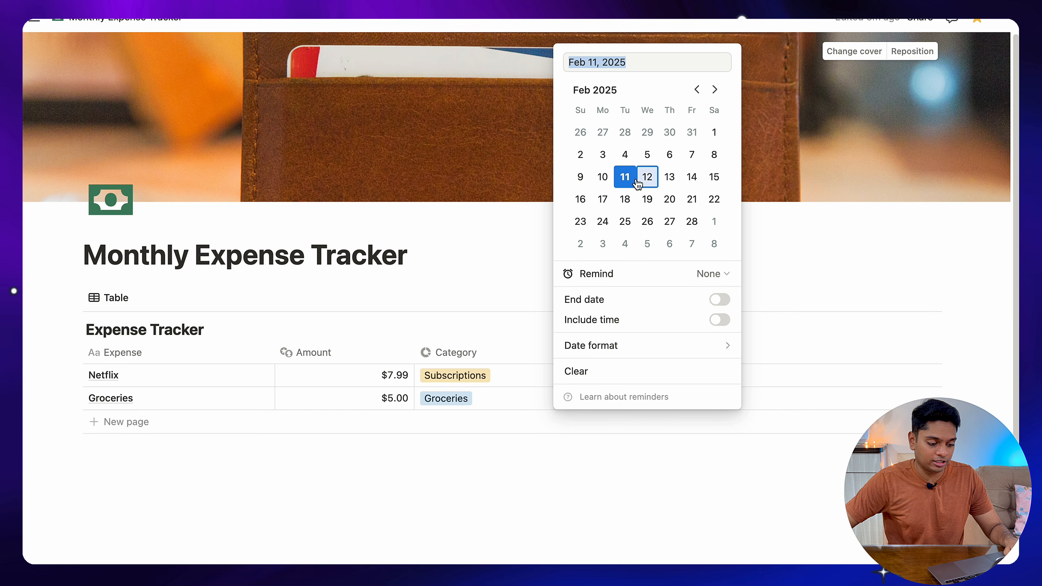
left_click(603, 177)
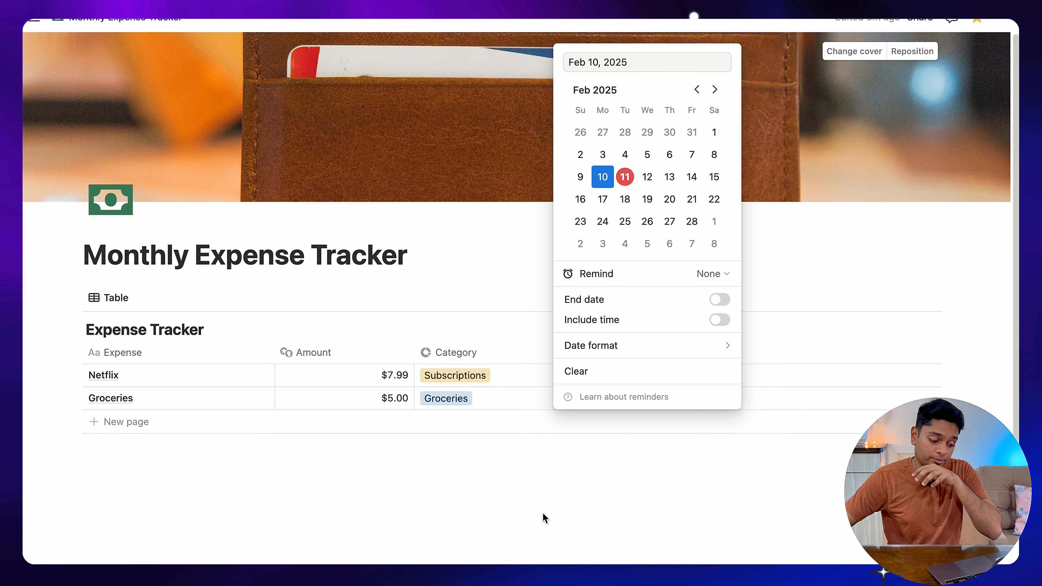
key("Escape")
Add a Sum calculation beneath the Amount column of the Expense Tracker table.
mouse_move(395, 450)
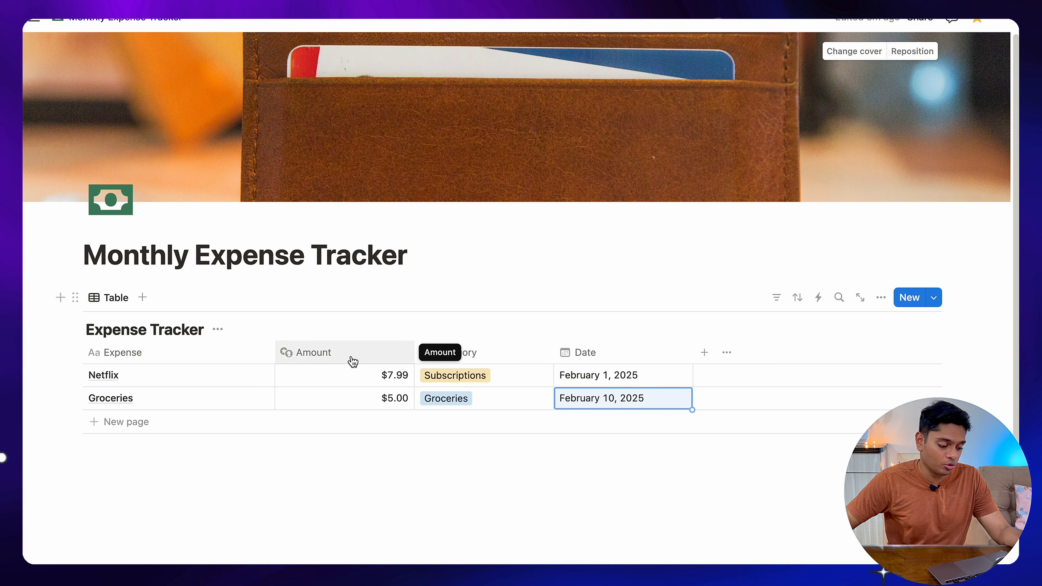
mouse_move(363, 453)
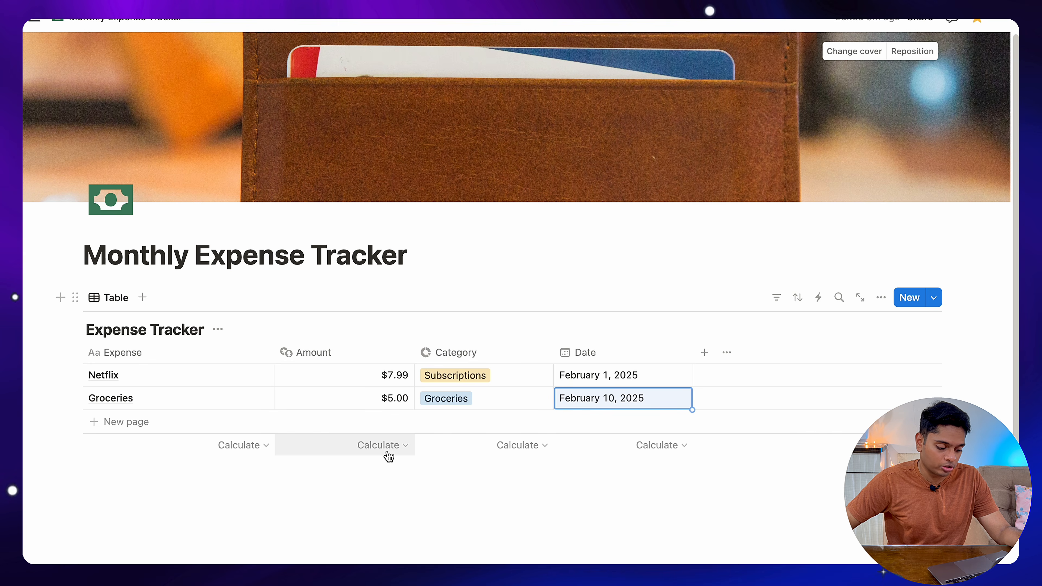
left_click(406, 451)
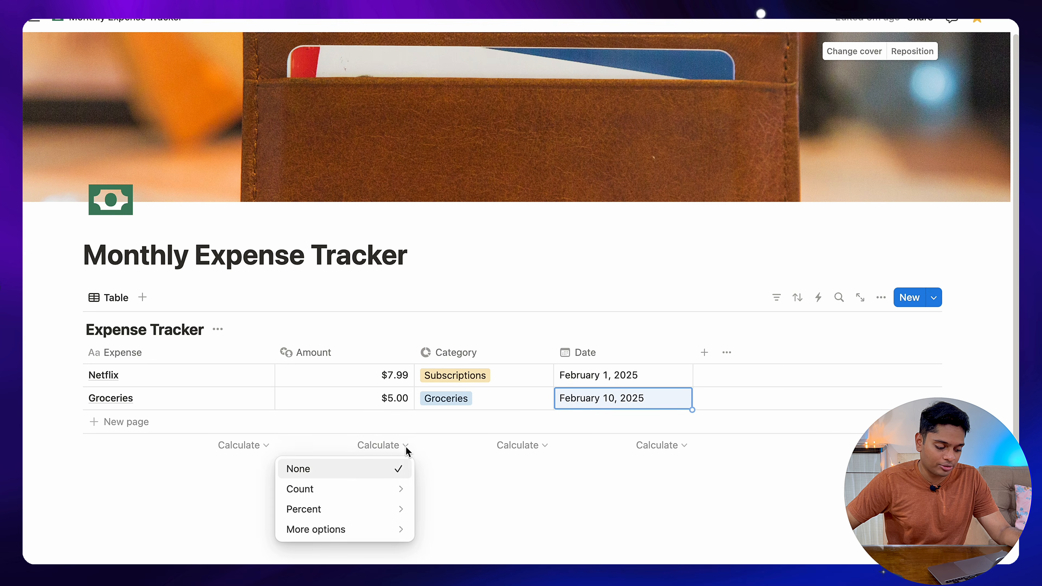
mouse_move(337, 532)
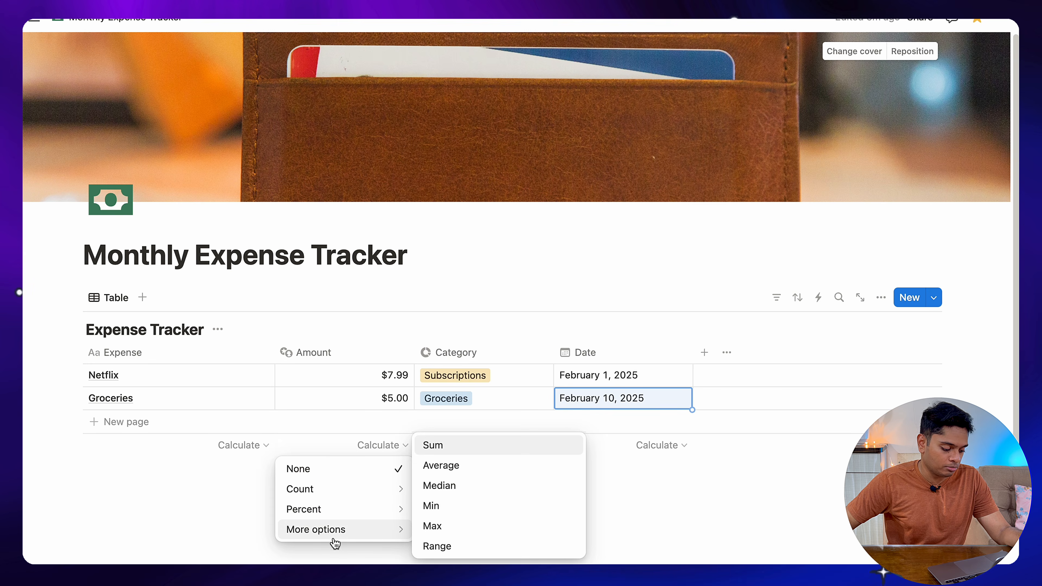
left_click(468, 445)
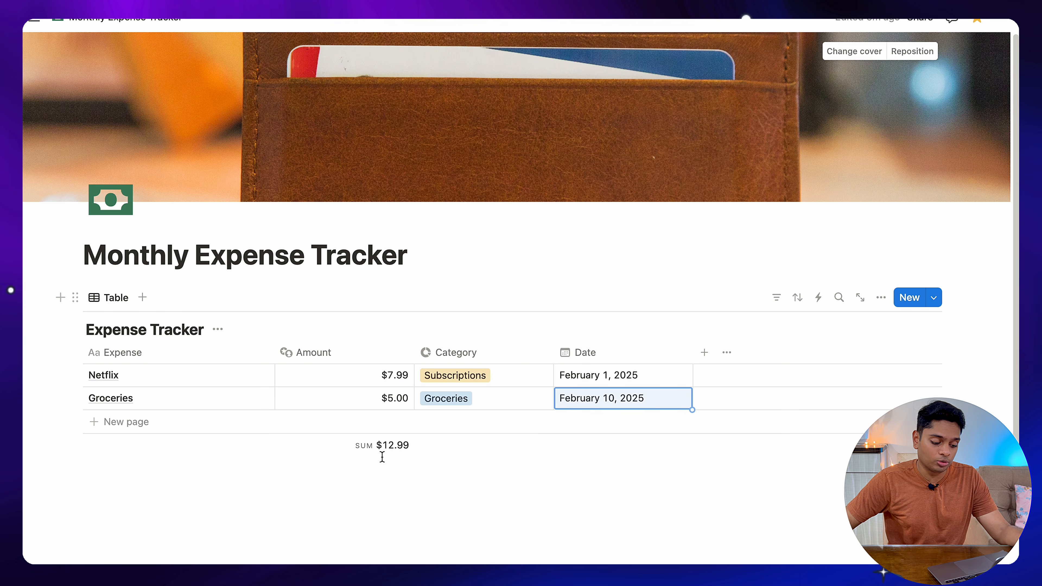
Add a Rent expense of $900.00 in the Rent category, dated February 1, 2025.
left_click(152, 422)
type("Rent")
left_click(417, 419)
type("900")
key("Tab")
left_click(477, 419)
left_click(492, 419)
left_click(614, 419)
left_click(714, 153)
key("Escape")
Add an Uber expense with an amount of $10.00 and open its category options.
left_click(117, 445)
type("Uber")
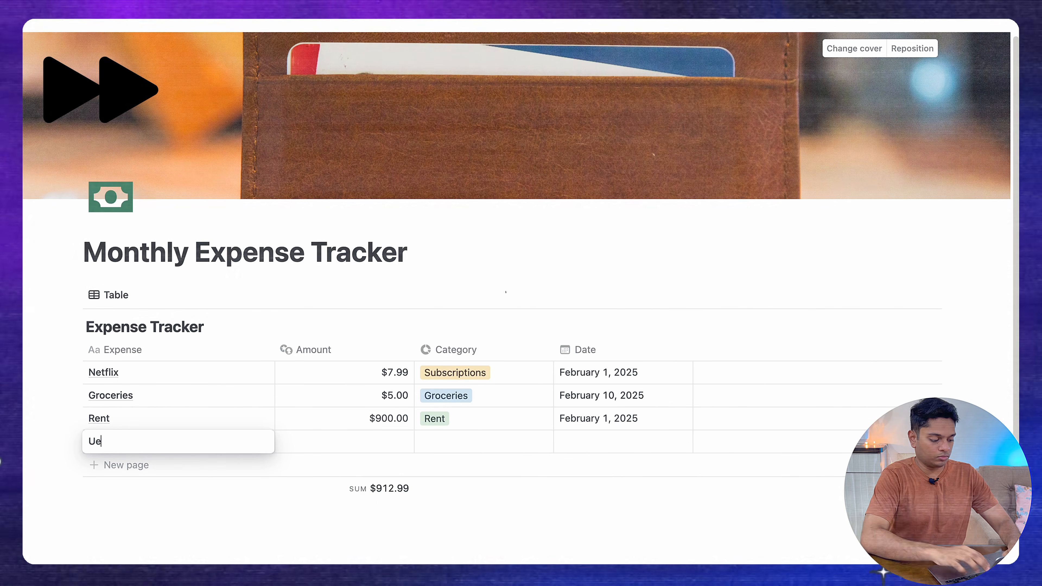
key("Tab")
type("10")
key("Tab")
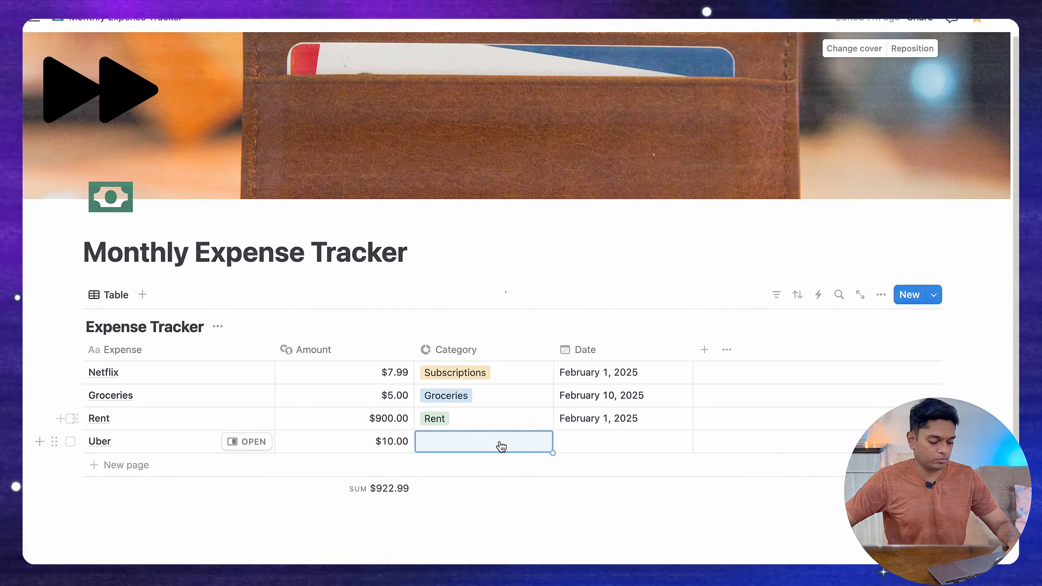
left_click(504, 442)
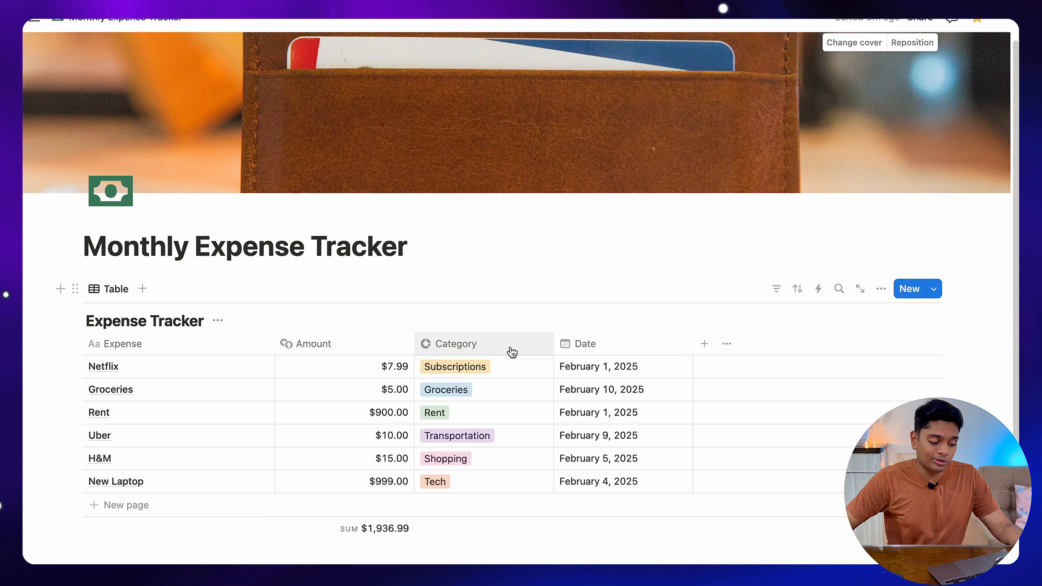
Filter the Expense Tracker table by Date so that it shows only this month.
scroll(542, 347, "down", 5)
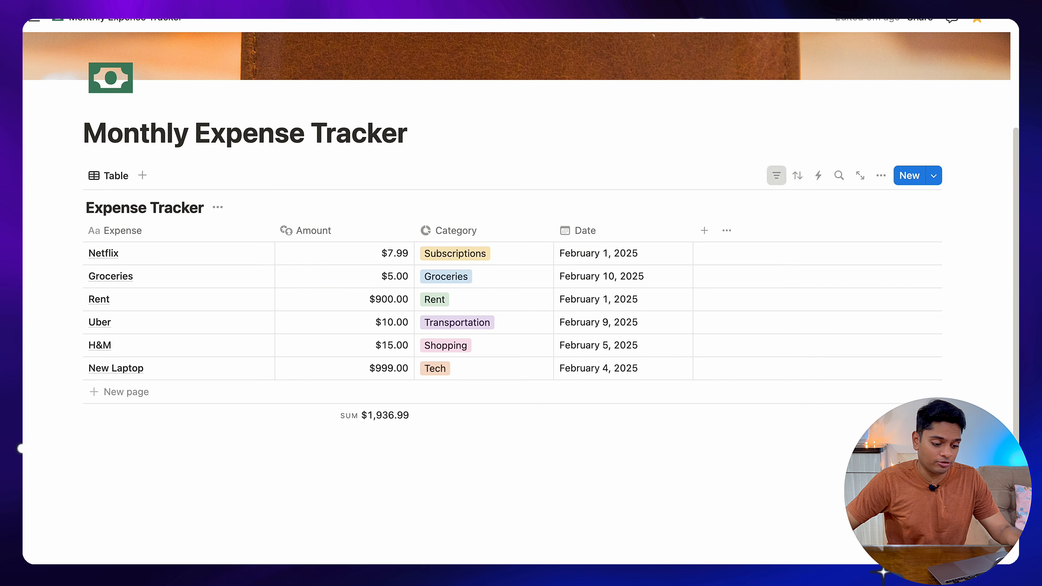
left_click(775, 177)
left_click(741, 293)
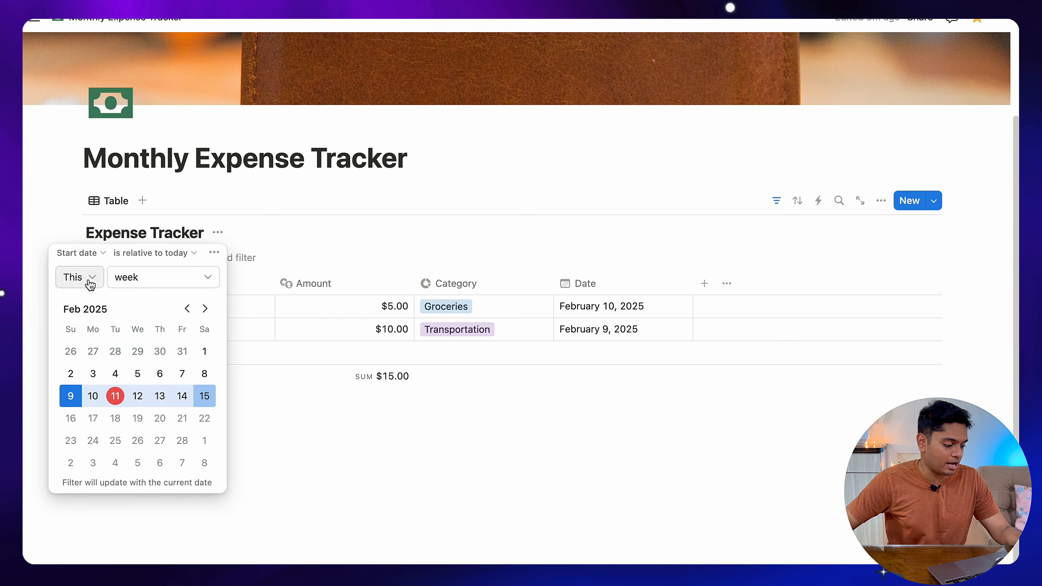
left_click(207, 278)
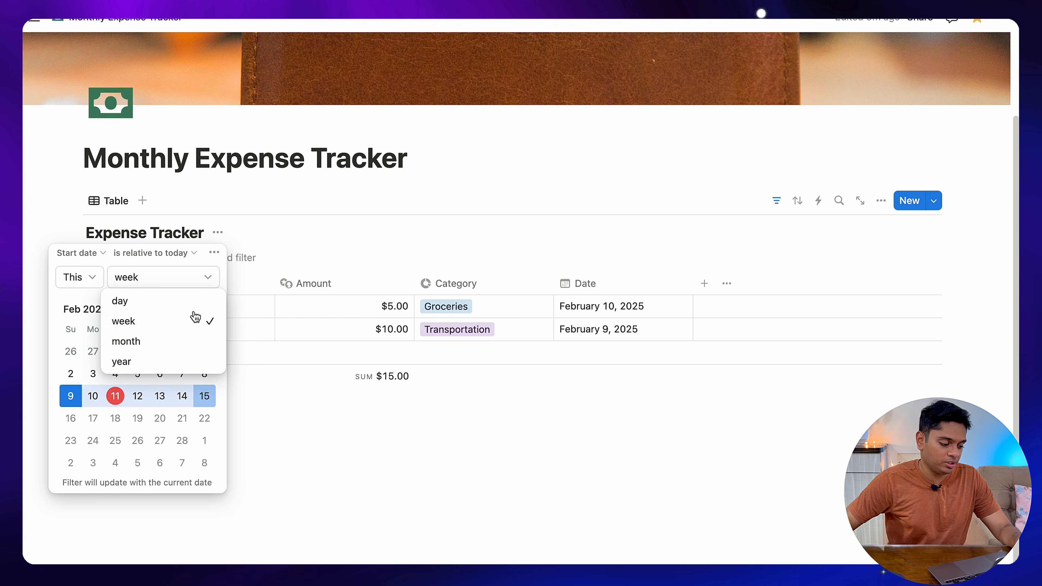
left_click(179, 340)
key("Escape")
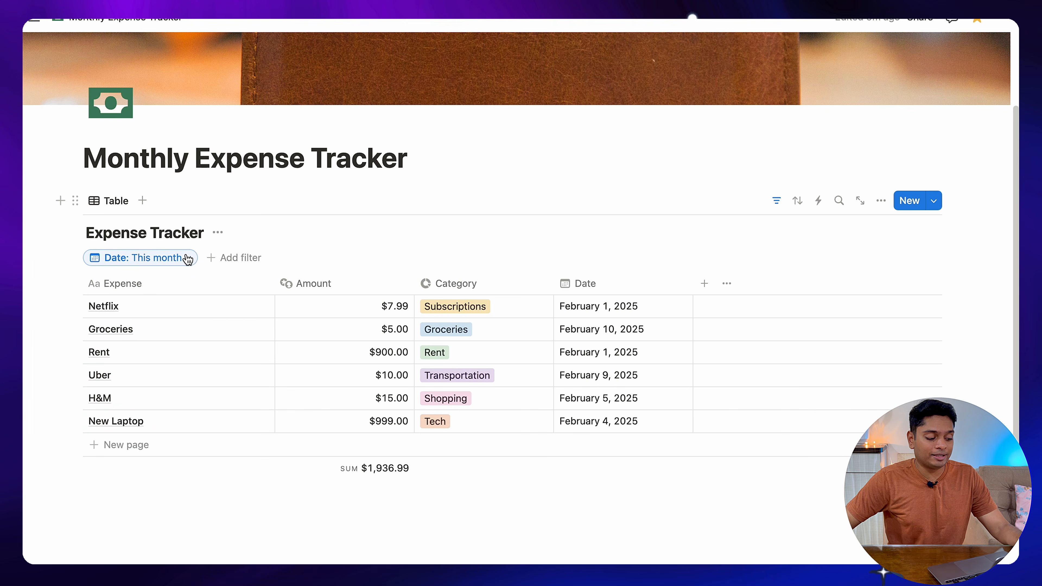
Add a Rent expense of $900.00 in the Rent category, dated March 1, 2025.
left_click(128, 446)
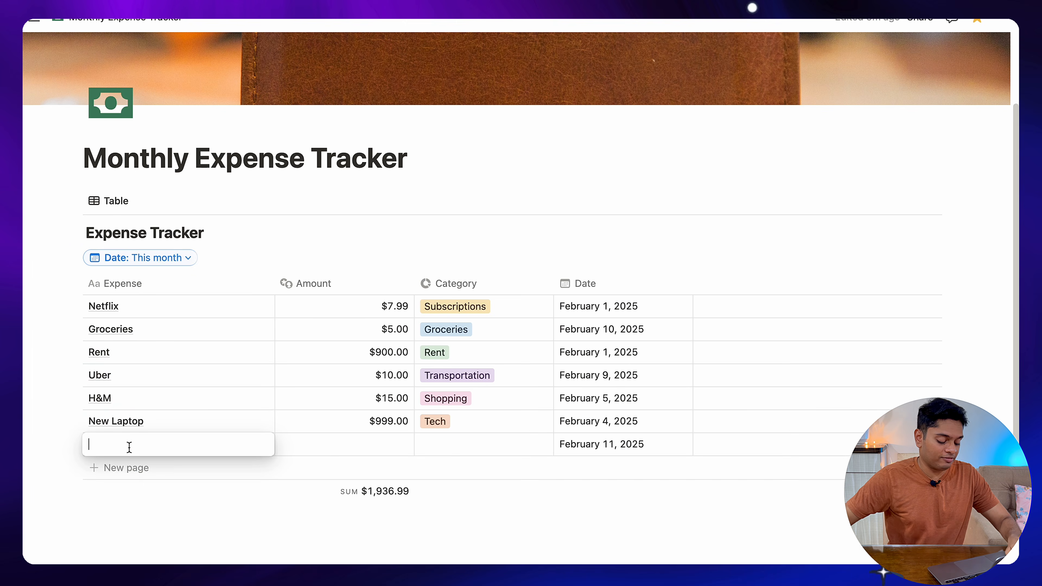
key("Tab")
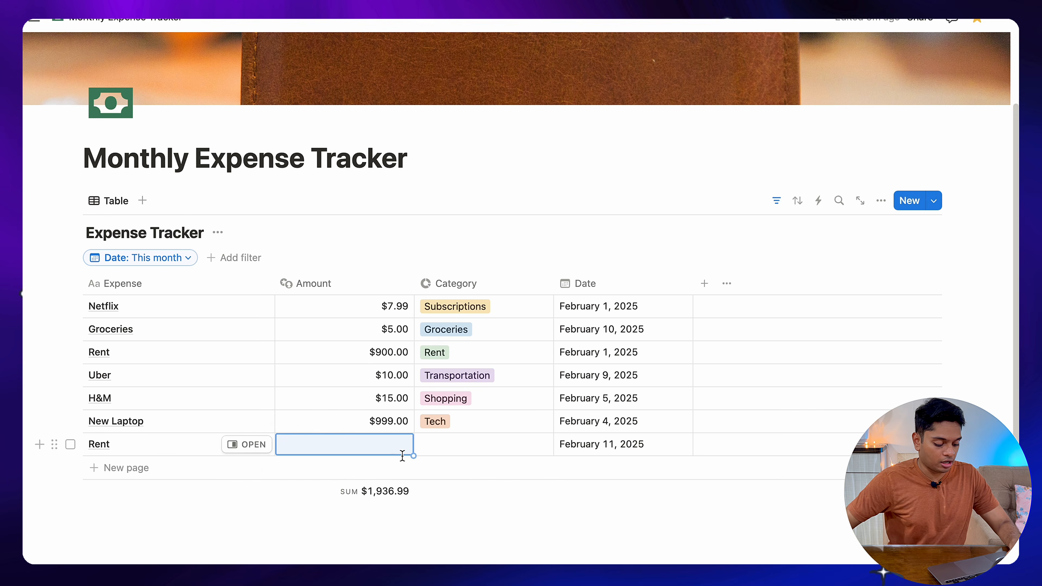
type("900")
key("Tab")
left_click(489, 449)
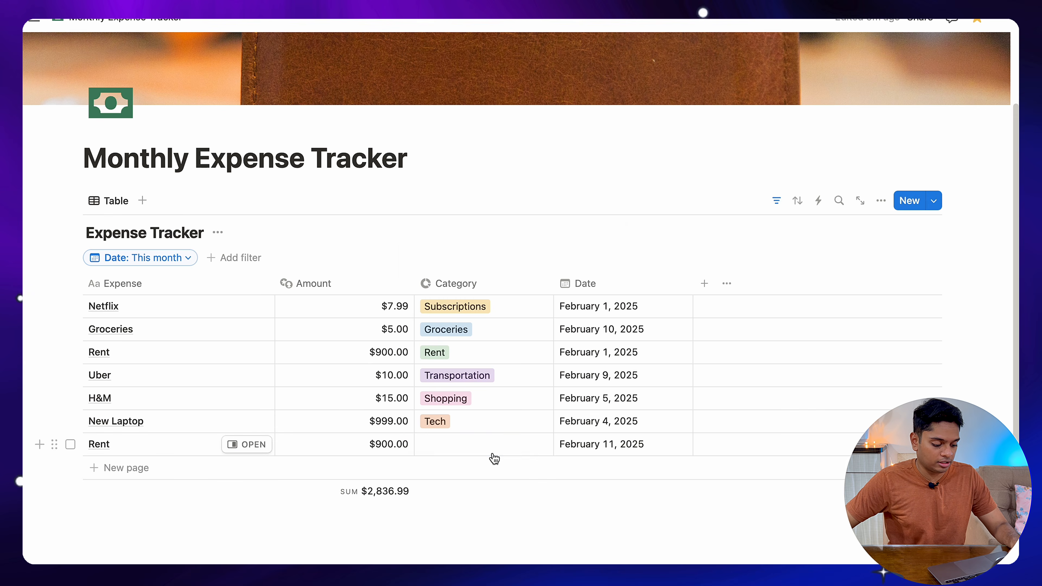
left_click(476, 361)
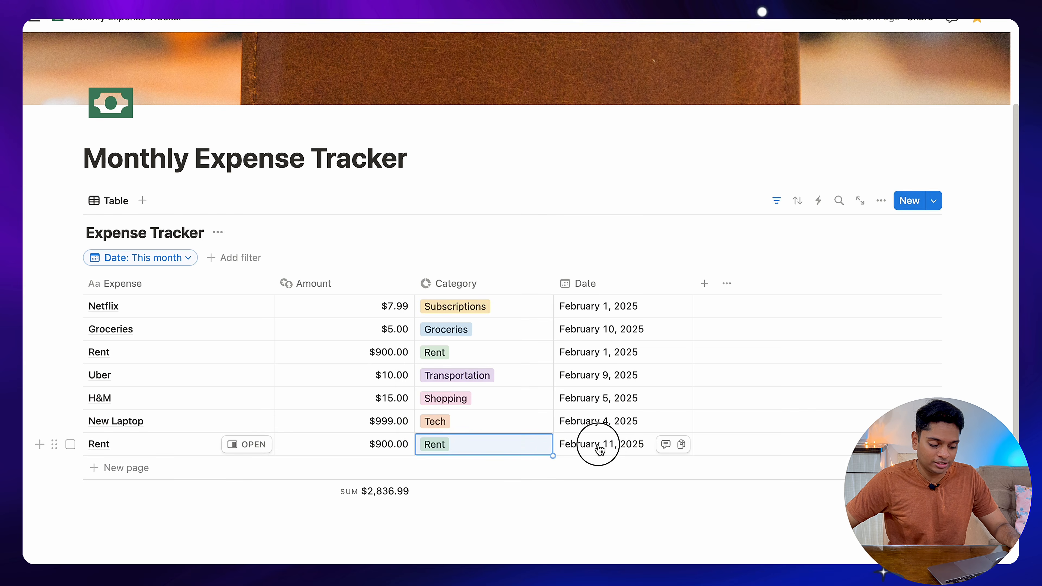
left_click(600, 447)
left_click(715, 135)
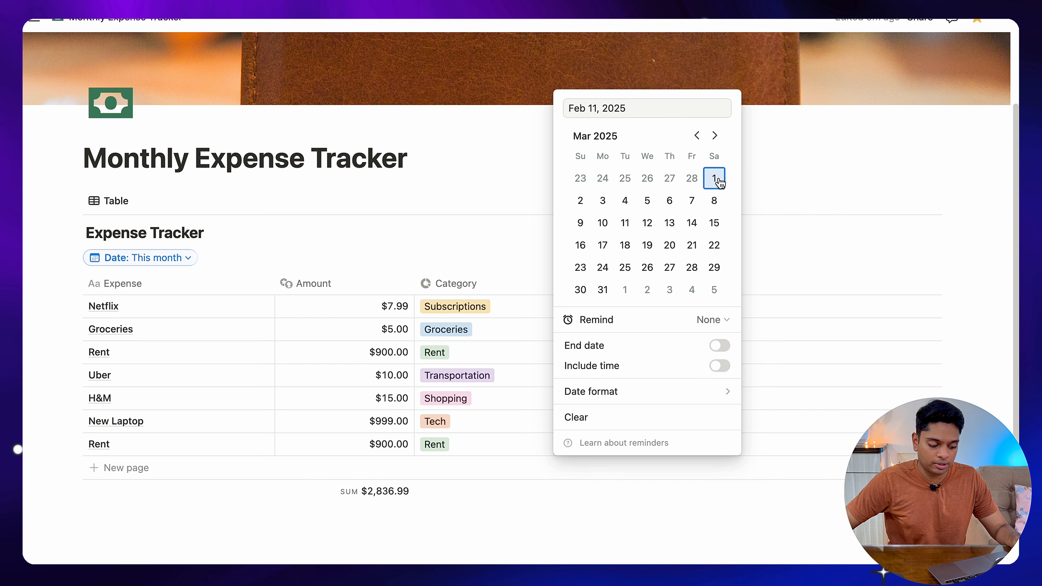
left_click(716, 180)
left_click(570, 479)
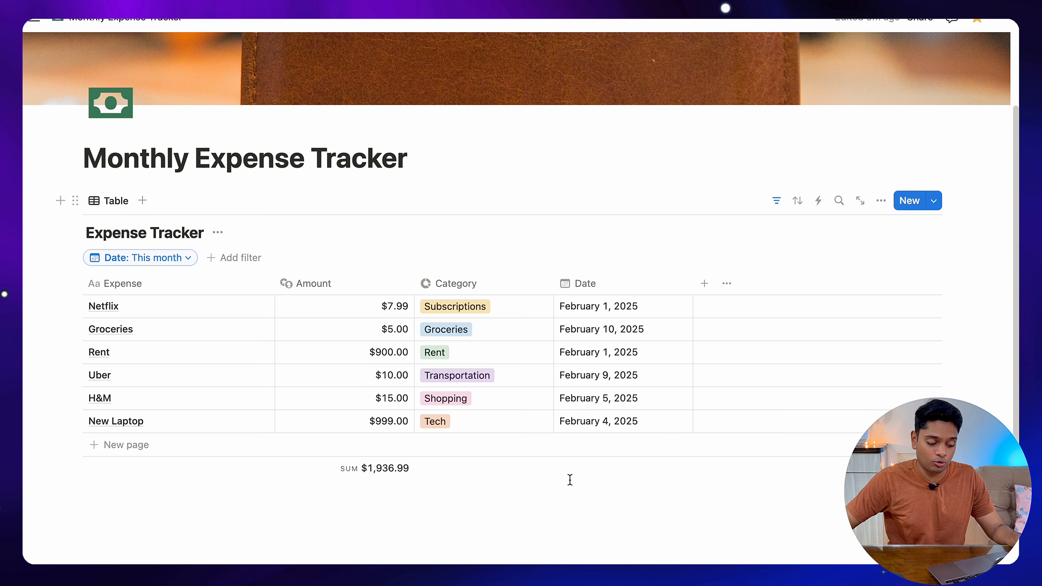
Switch the table's Date filter to next month.
left_click(140, 258)
left_click(82, 302)
left_click(99, 347)
left_click(341, 263)
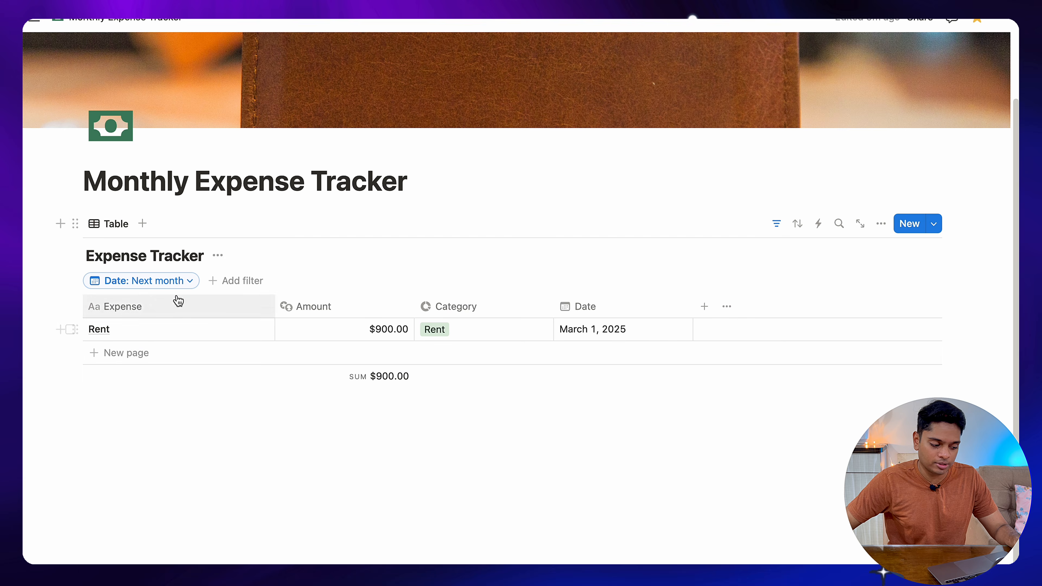
Delete the March 1 Rent expense and set the Date filter back to this month.
left_click(54, 329)
left_click(95, 321)
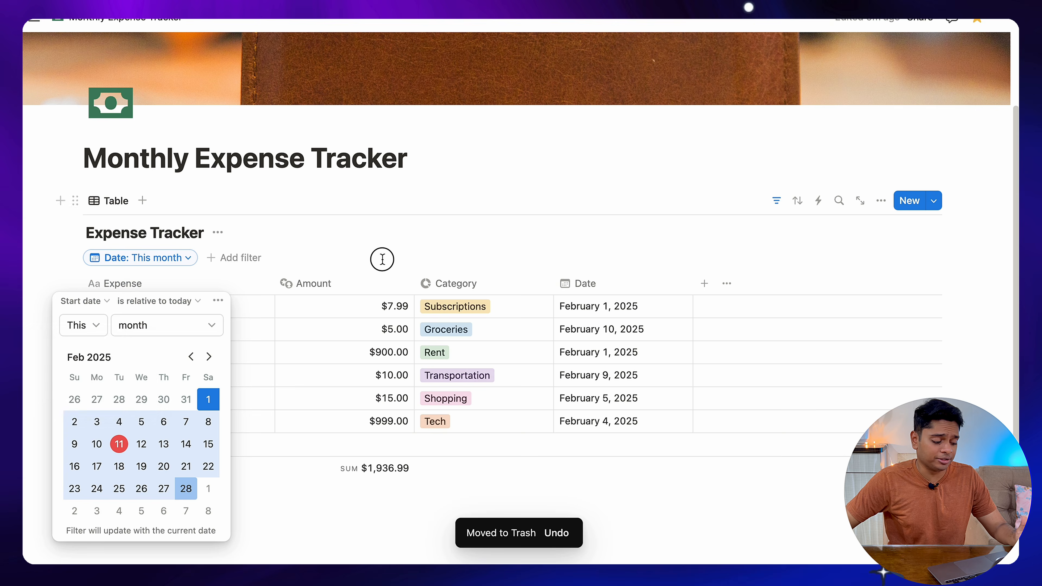
left_click(382, 259)
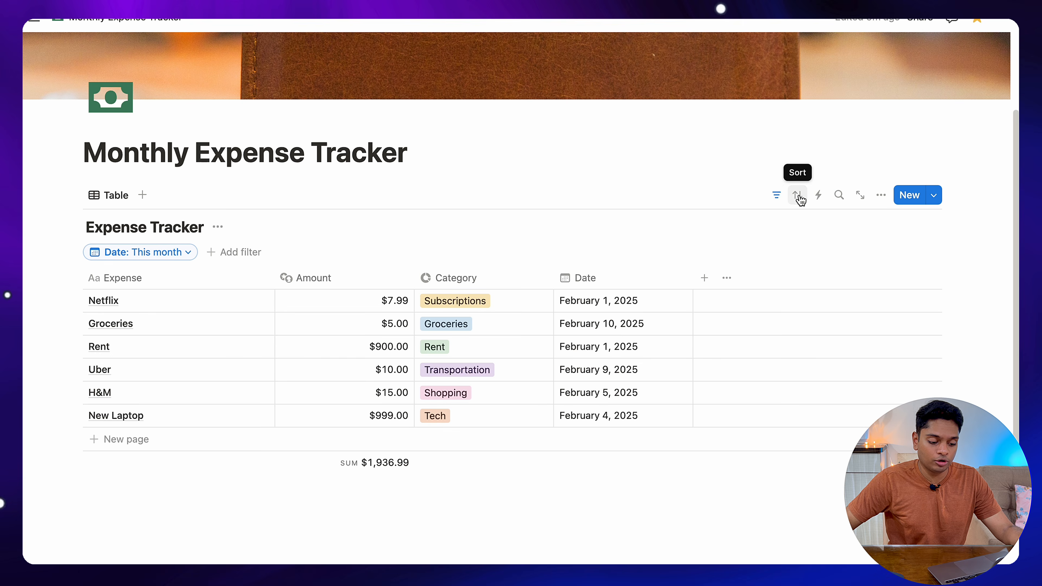
Sort the Expense Tracker table by Date in descending order.
left_click(798, 196)
left_click(742, 313)
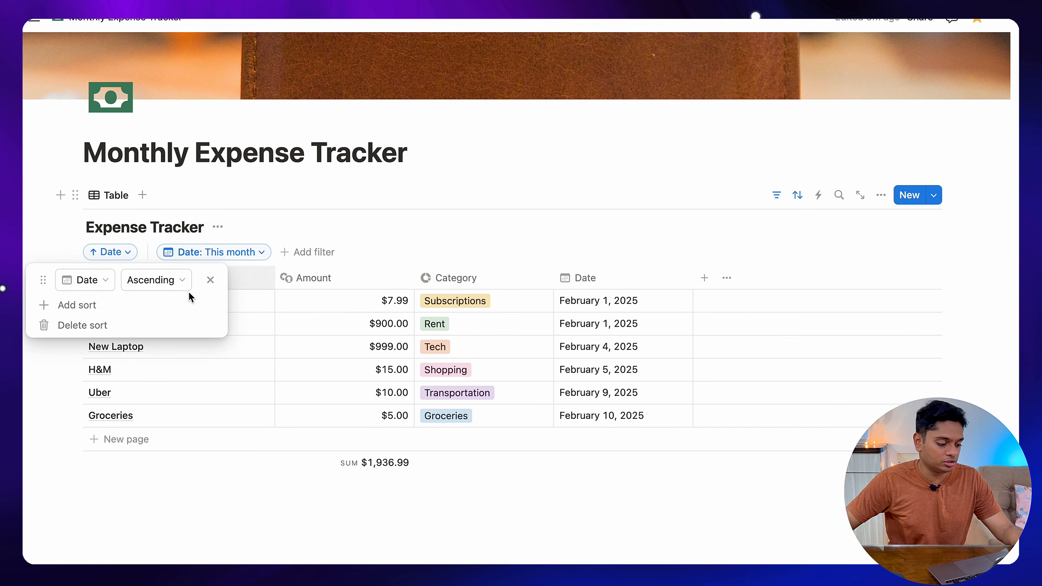
left_click(150, 280)
left_click(168, 325)
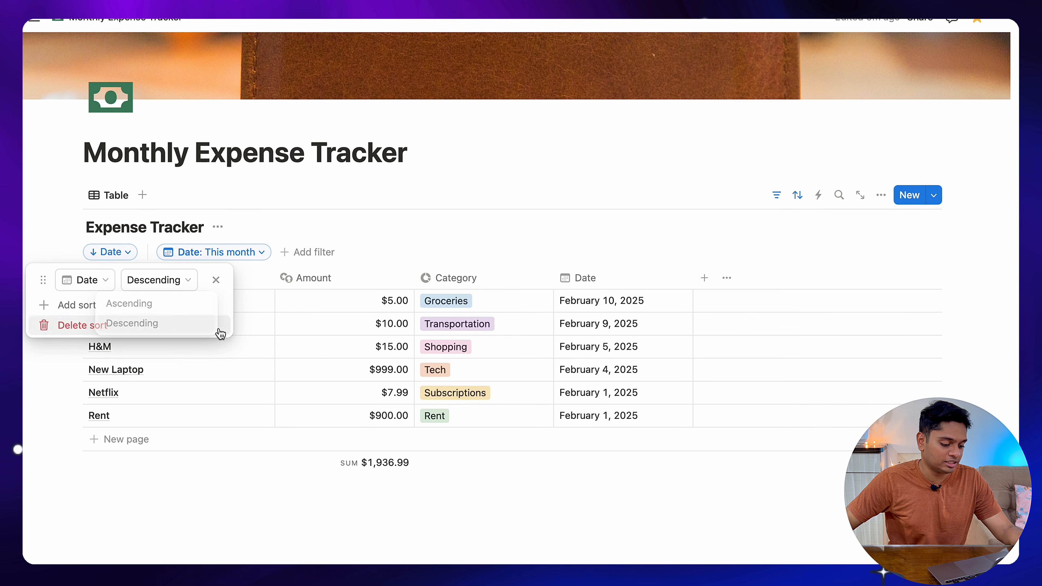
left_click(639, 243)
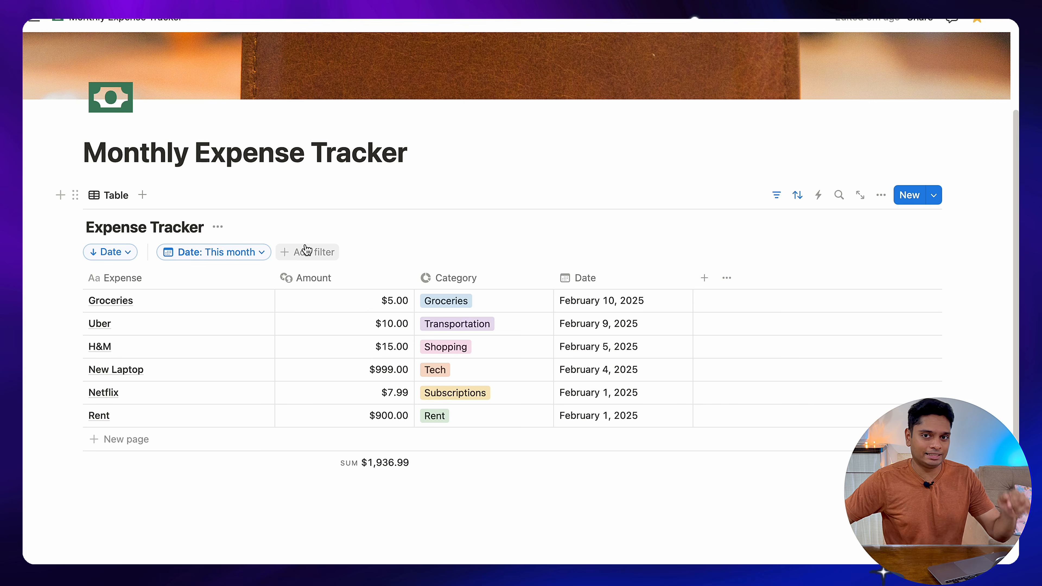
Add a List view of the expenses grouped by Date per month, and collapse its Feb 2025 group.
left_click(149, 200)
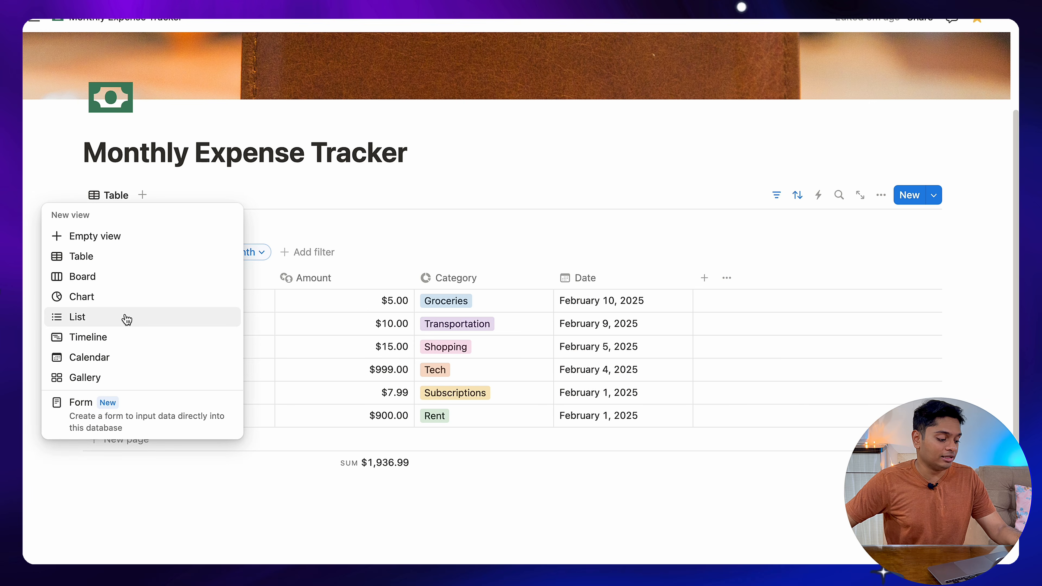
left_click(125, 319)
left_click(180, 299)
left_click(177, 344)
left_click(986, 363)
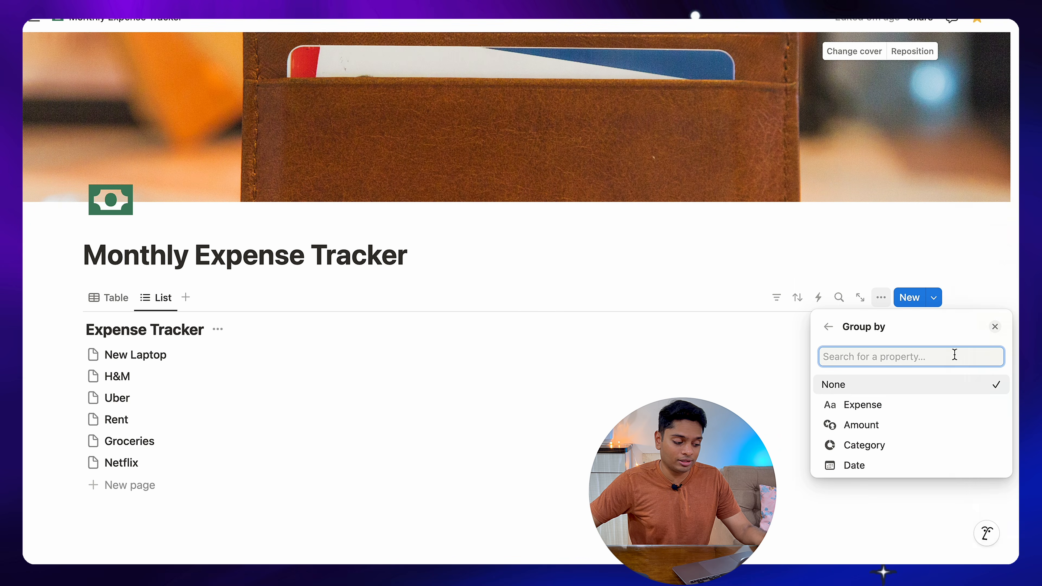
left_click(866, 466)
left_click(983, 313)
left_click(861, 395)
left_click(155, 361)
left_click(92, 358)
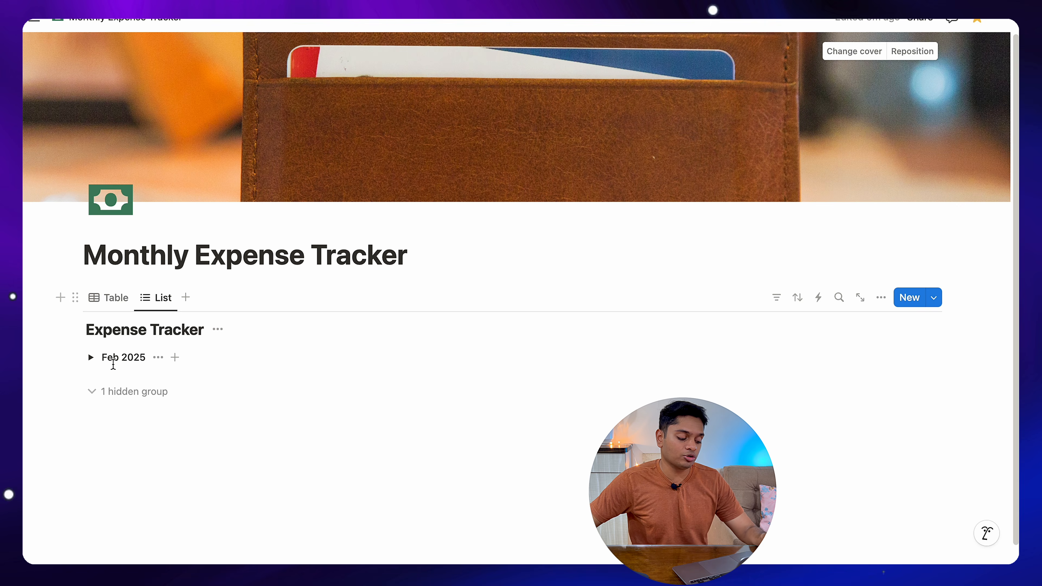
Add a Rent expense with an amount of $900.00 in the Table view.
left_click(110, 298)
left_click(121, 515)
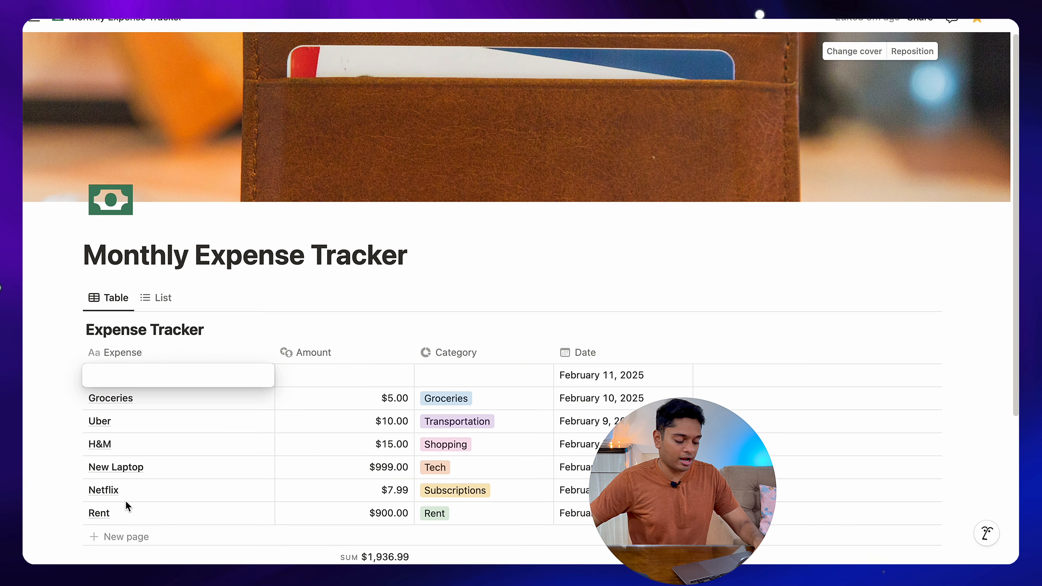
type("Rentr")
key("BackSpace")
key("Tab")
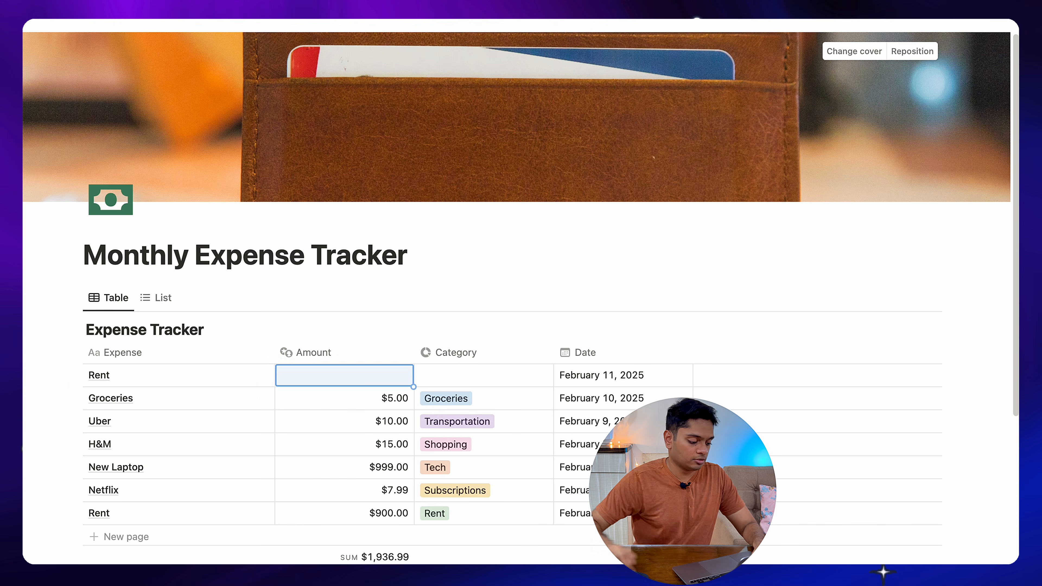
type("900")
key("Tab")
Assign the new Rent expense to the Rent category and date it March 1, 2025.
left_click(505, 381)
left_click(472, 312)
left_click(640, 379)
left_click(714, 67)
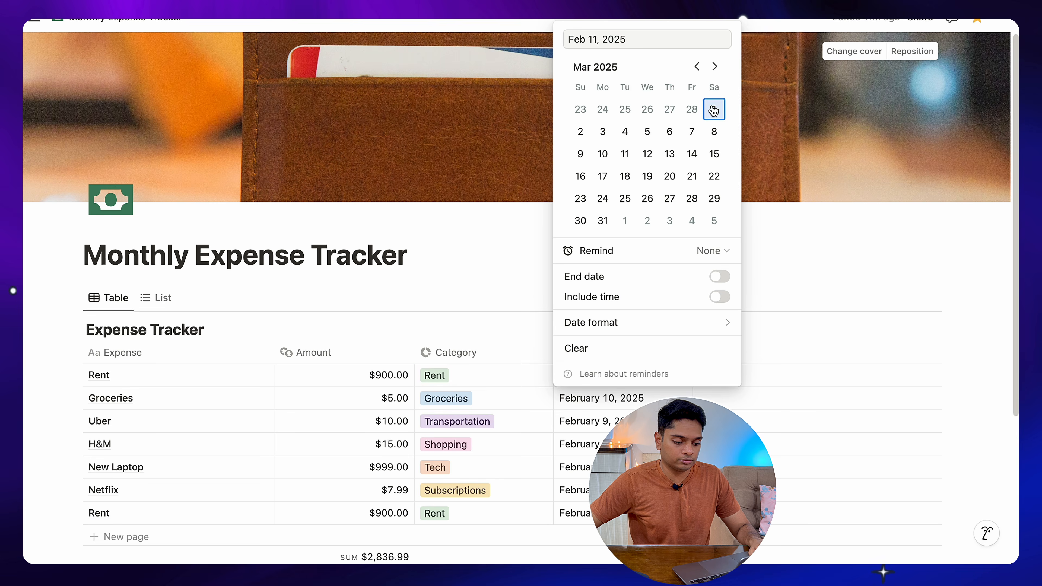
left_click(714, 110)
left_click(462, 273)
In the List view, display the Sum of Amount as the aggregation for each month group.
left_click(156, 303)
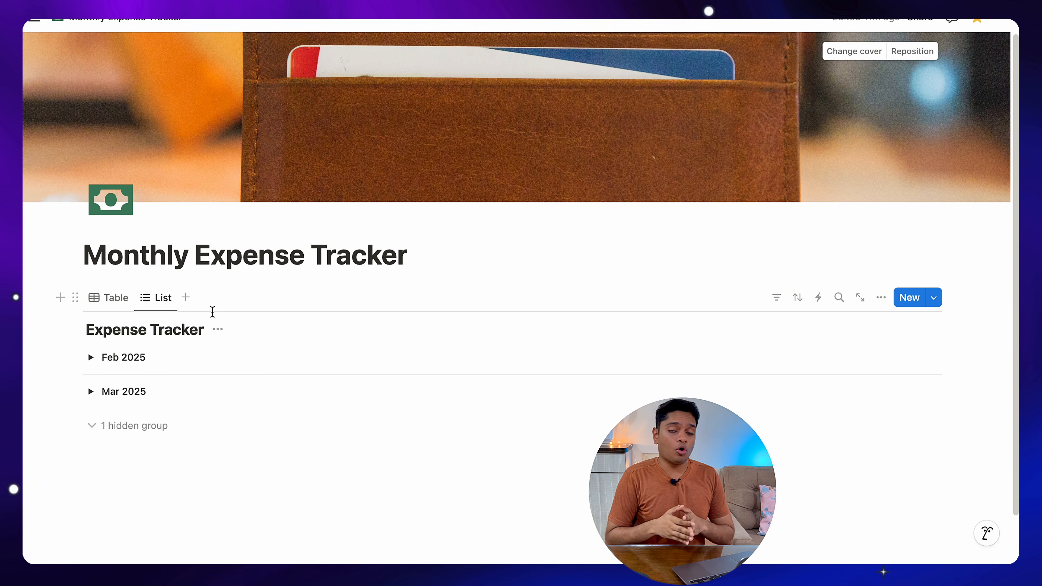
left_click(159, 358)
left_click(149, 388)
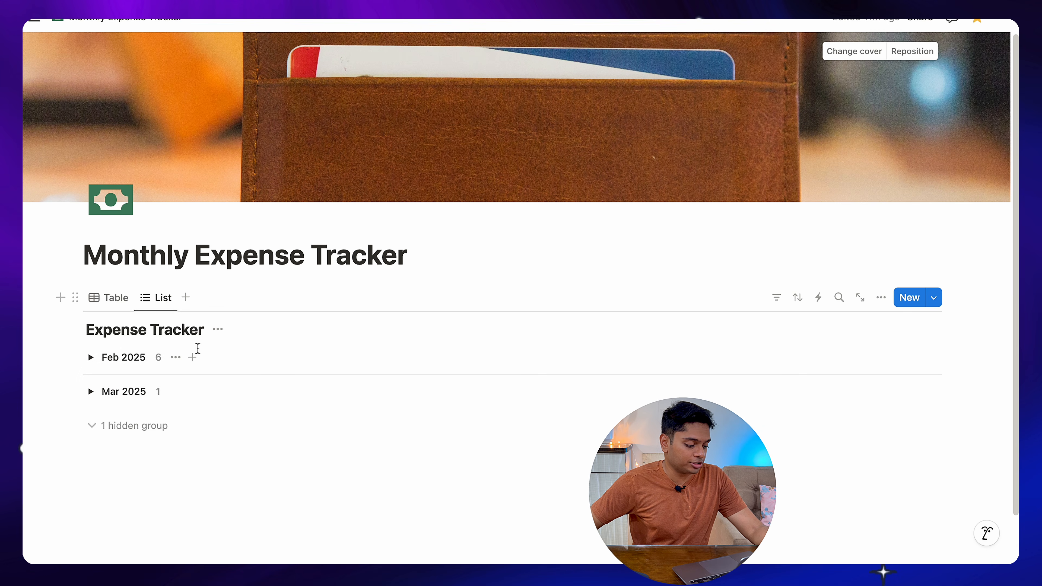
left_click(159, 357)
mouse_move(175, 426)
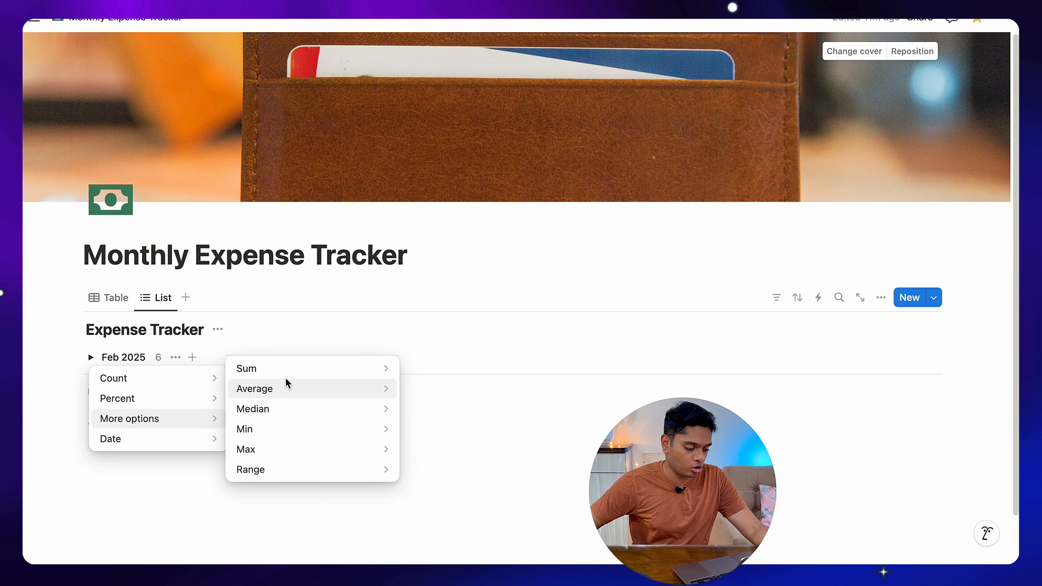
left_click(373, 363)
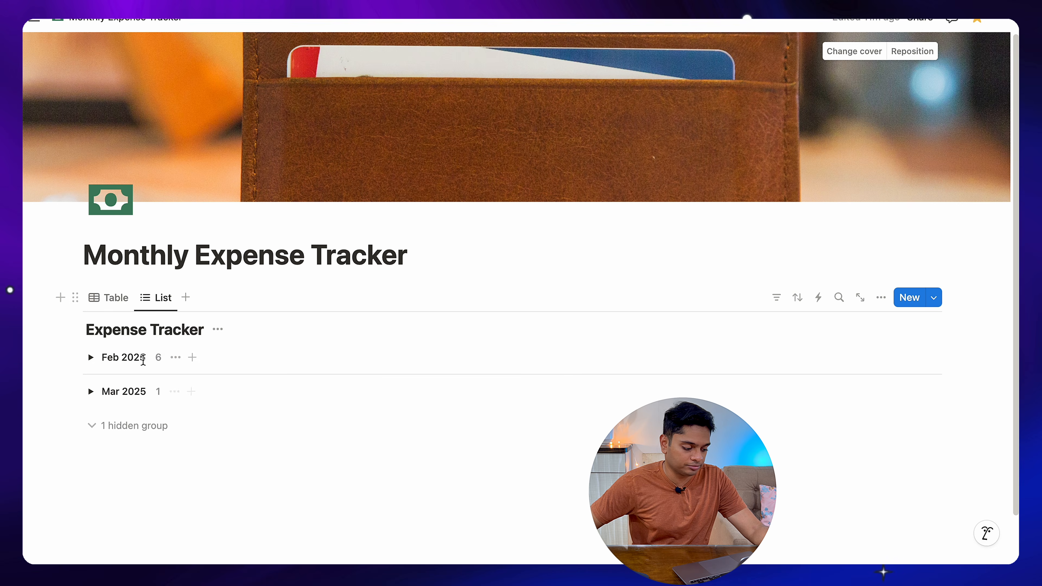
left_click(158, 361)
mouse_move(156, 418)
mouse_move(286, 377)
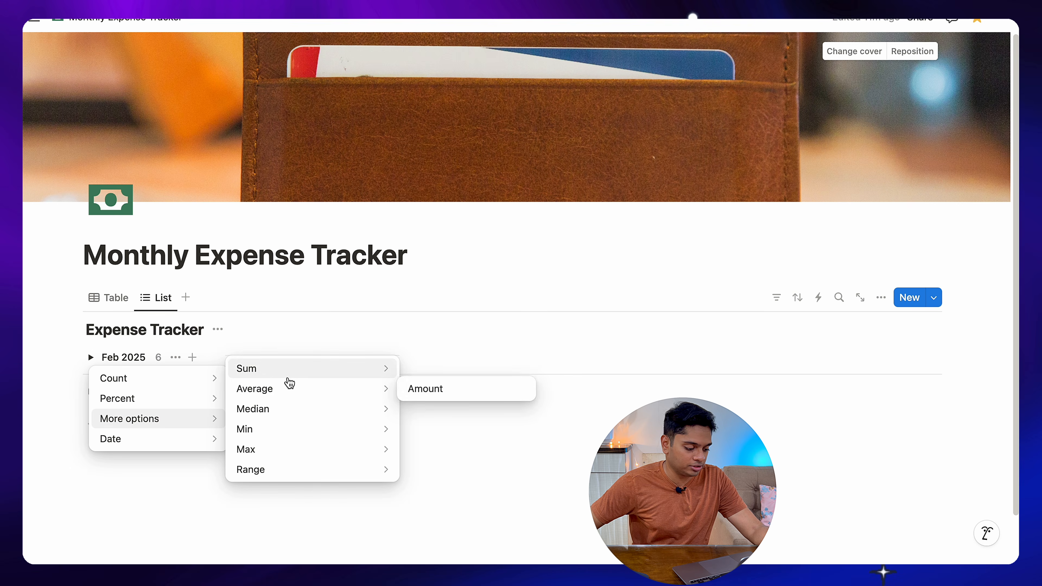
left_click(426, 367)
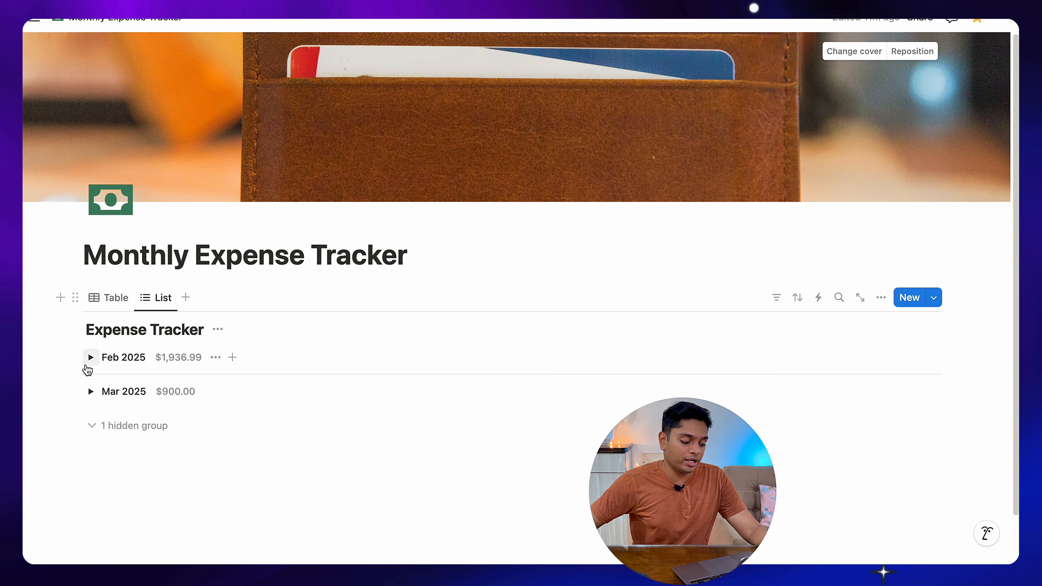
left_click_drag(80, 362, 205, 352)
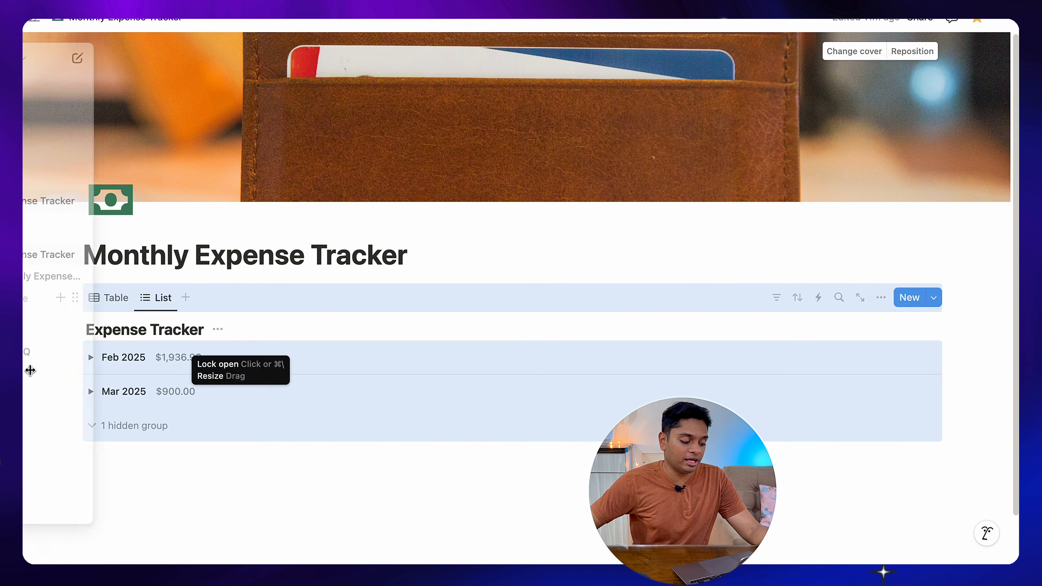
left_click(91, 466)
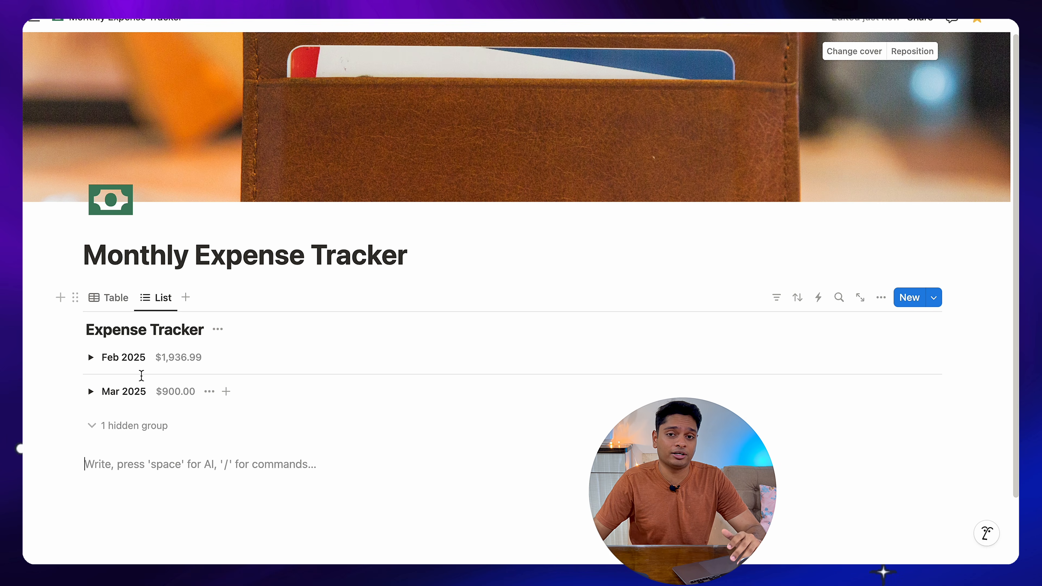
scroll(111, 328, "down", 2)
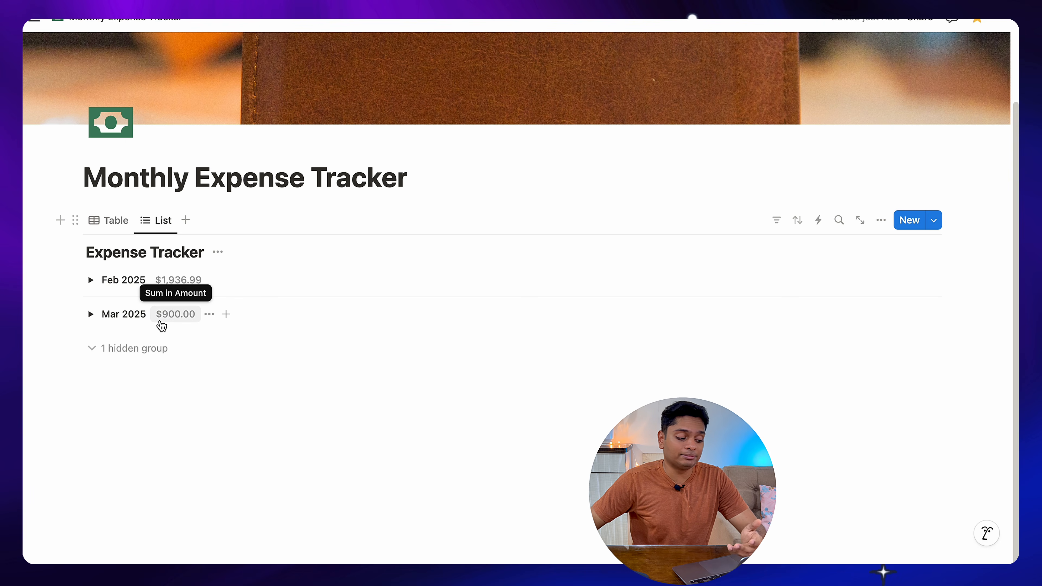
Rename the List view to Group By Month.
left_click(155, 220)
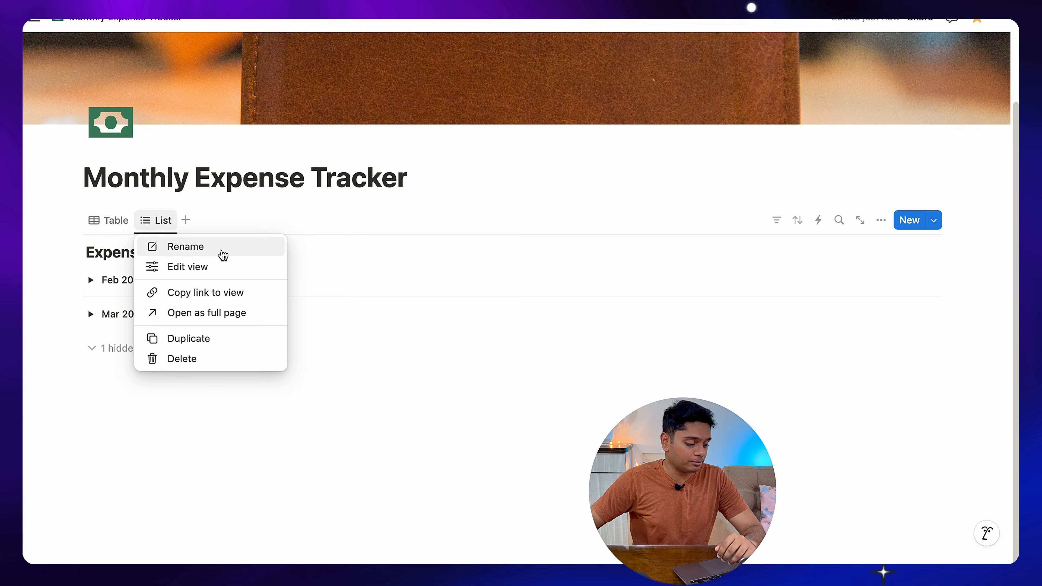
left_click(221, 256)
type("Month")
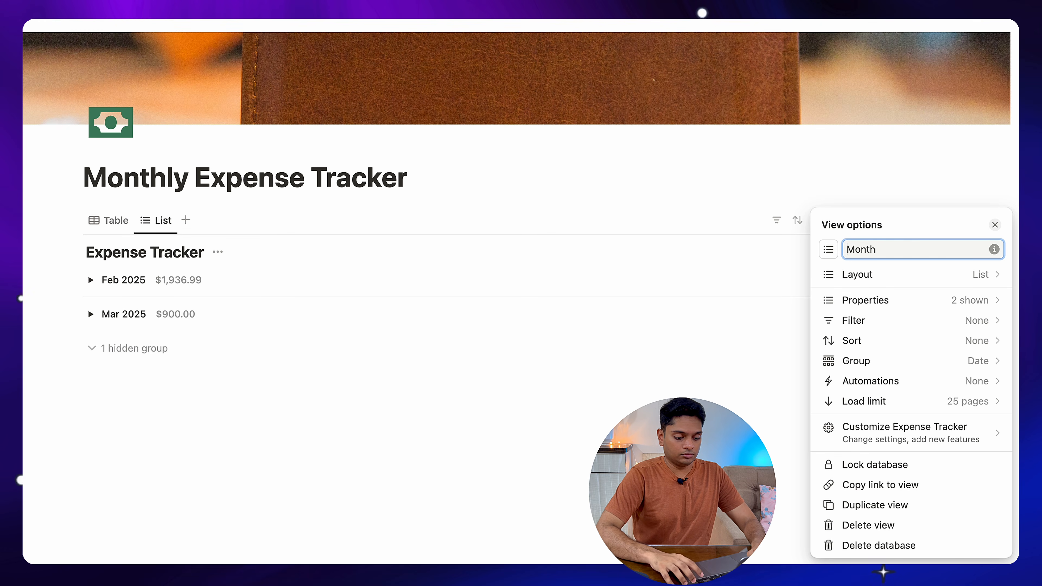
type("Group By")
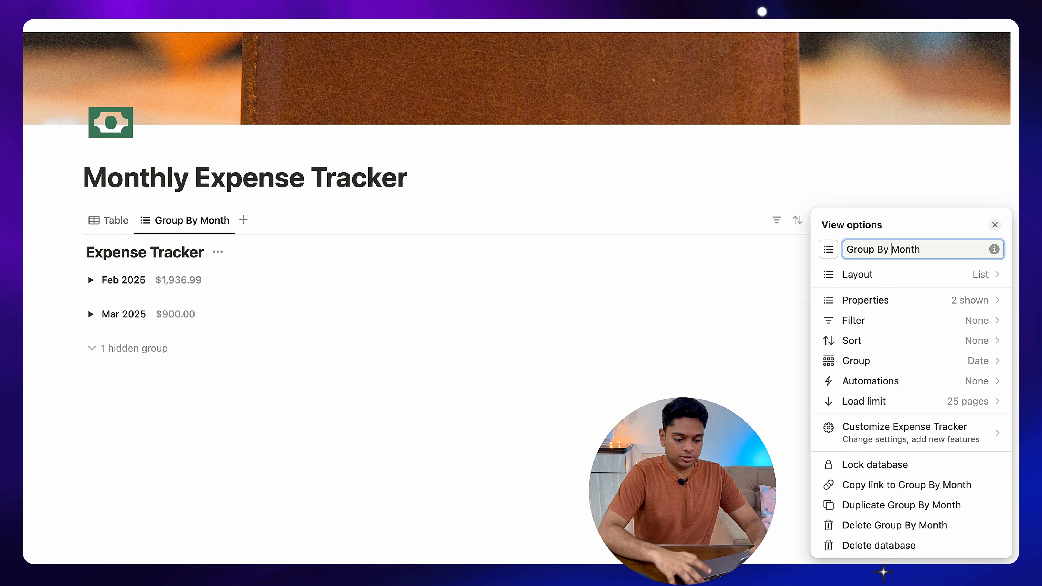
key("Escape")
Add a new List view to the Expense Tracker database and name it Group By Category.
left_click(243, 220)
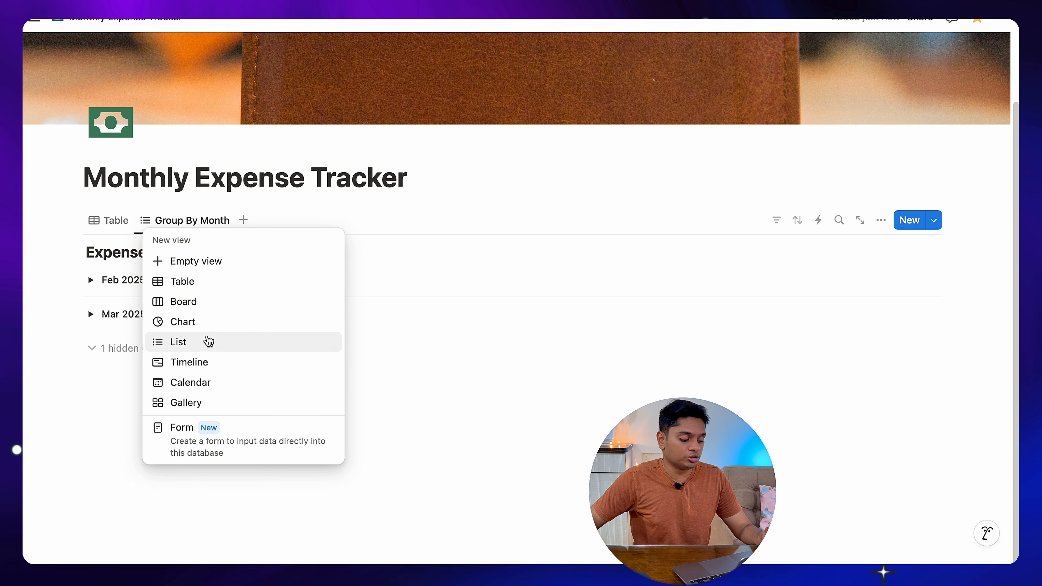
left_click(208, 339)
left_click(263, 303)
left_click(286, 324)
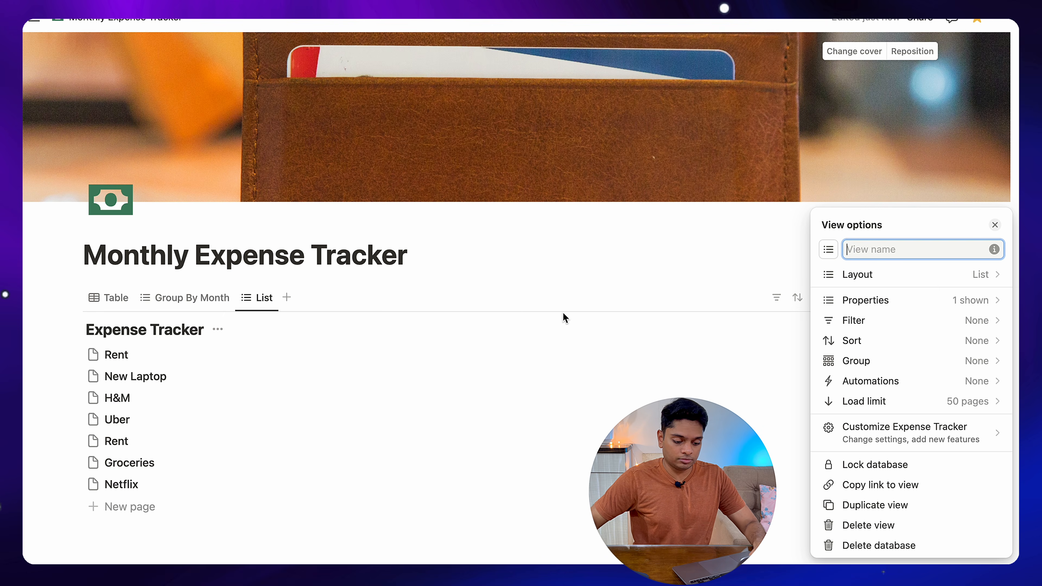
type("Grou")
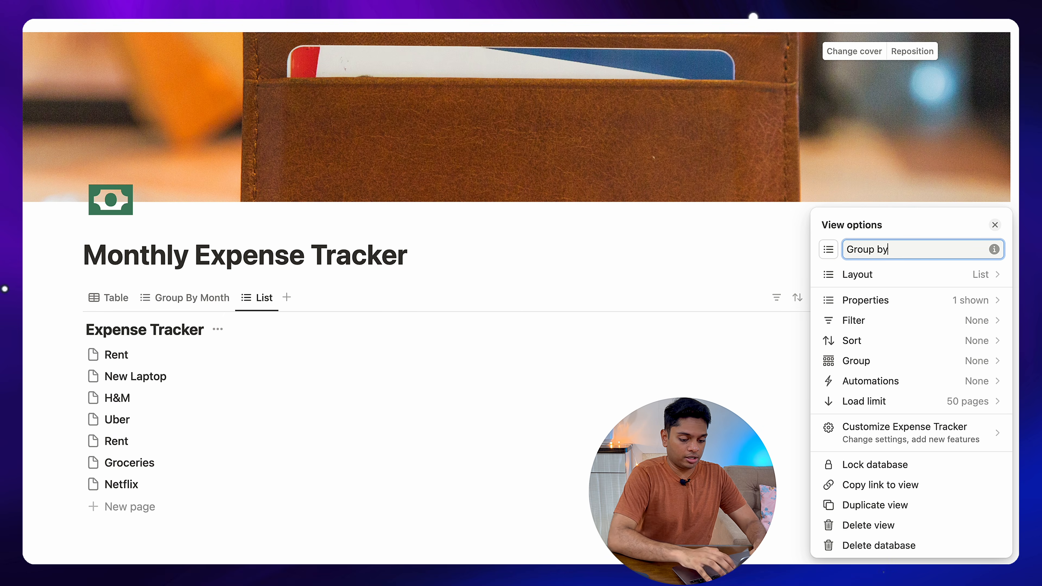
type("p By Category")
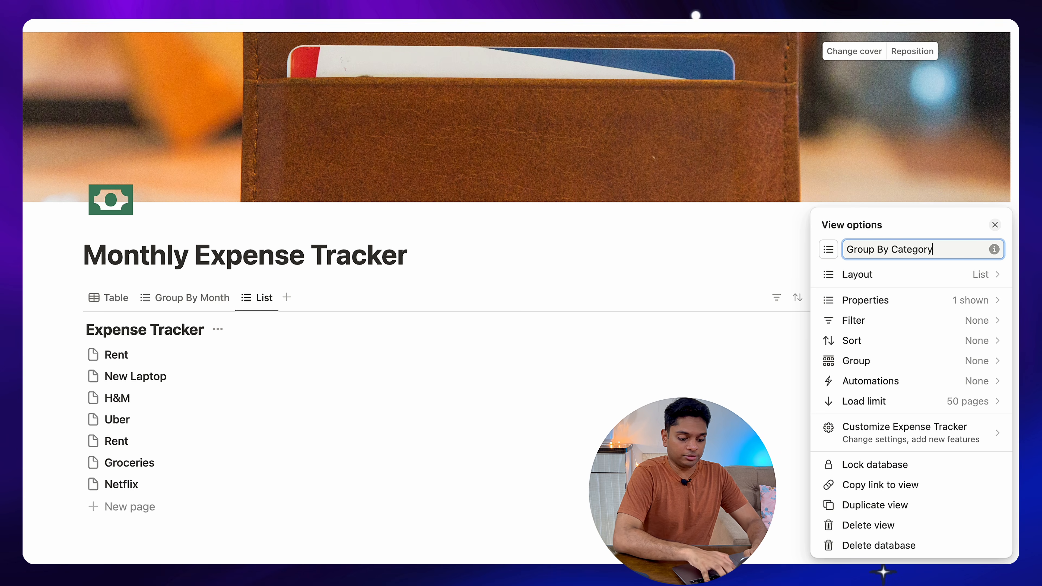
key("Escape")
Edit the Group By Category view so that its expenses are grouped by Category.
left_click(310, 298)
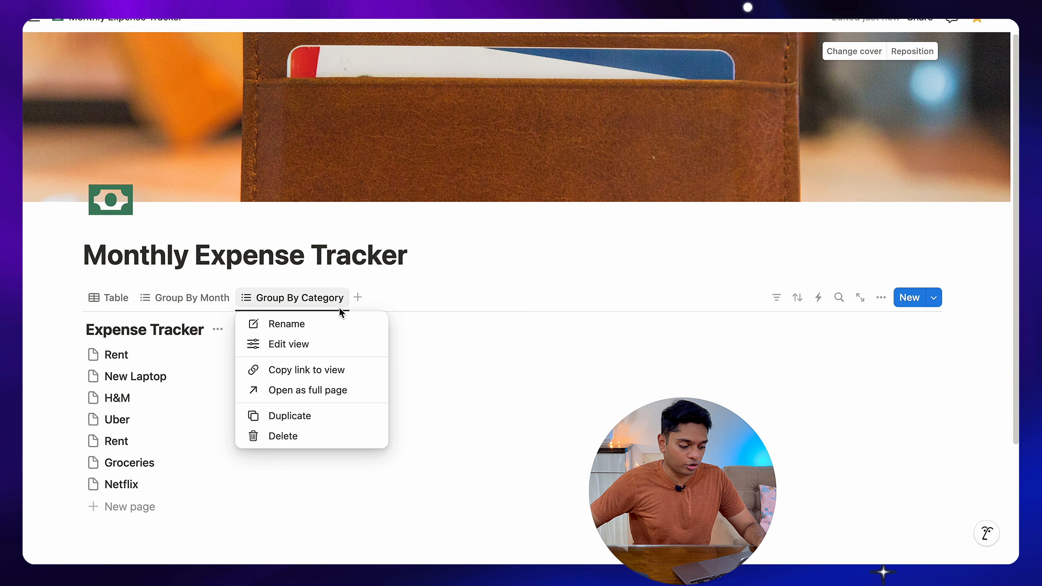
left_click(306, 345)
left_click(975, 370)
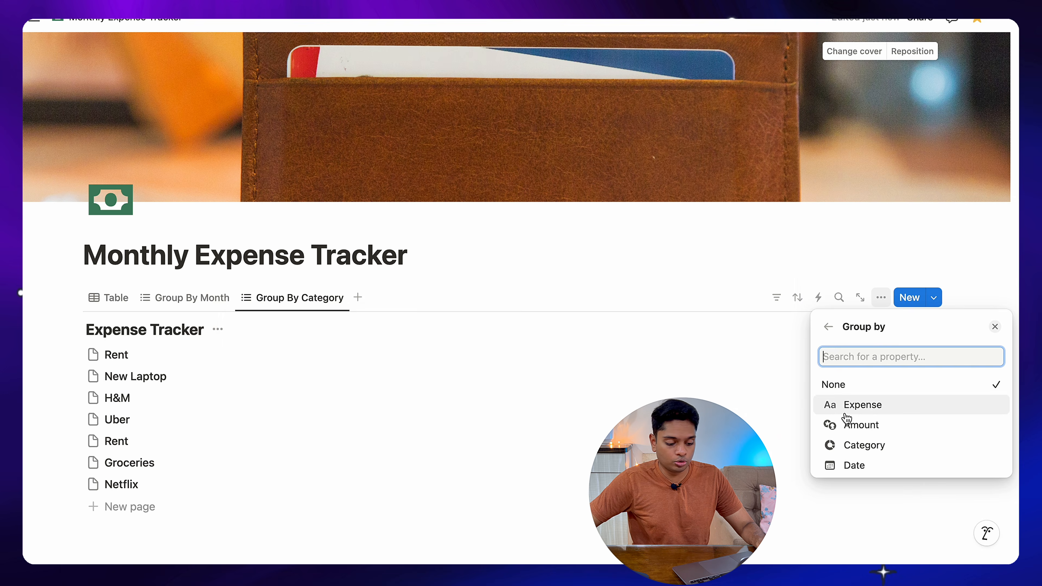
left_click(900, 444)
left_click(653, 326)
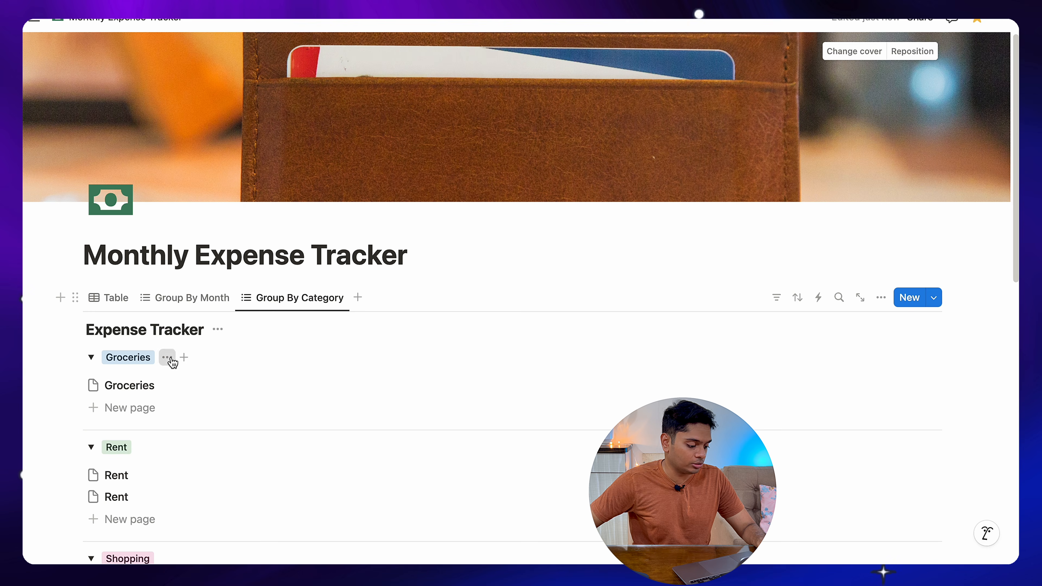
Display the Sum of Amount as the aggregation for each category group.
left_click(183, 357)
left_click(168, 64)
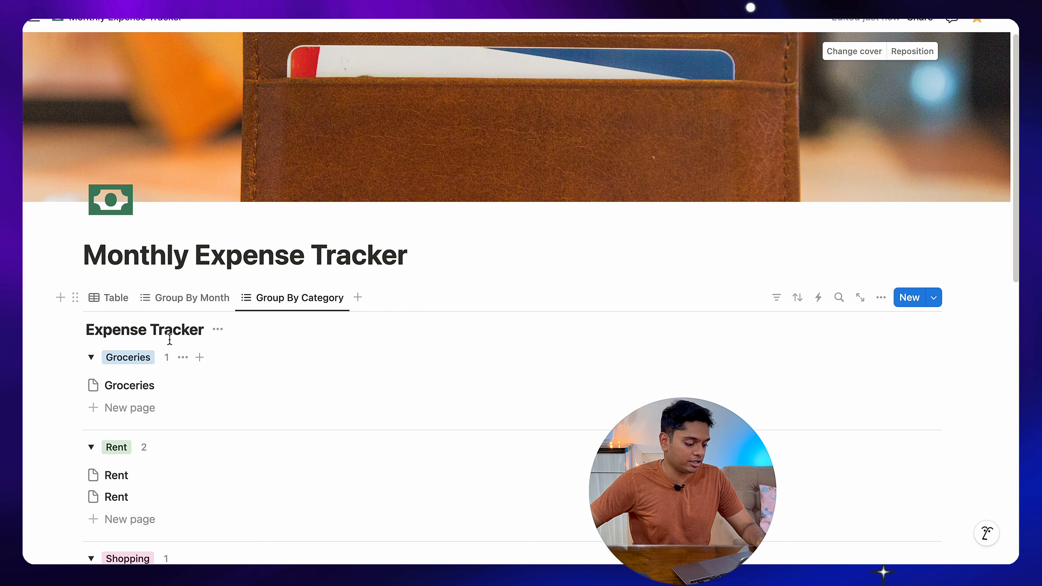
left_click(168, 358)
mouse_move(212, 427)
mouse_move(306, 377)
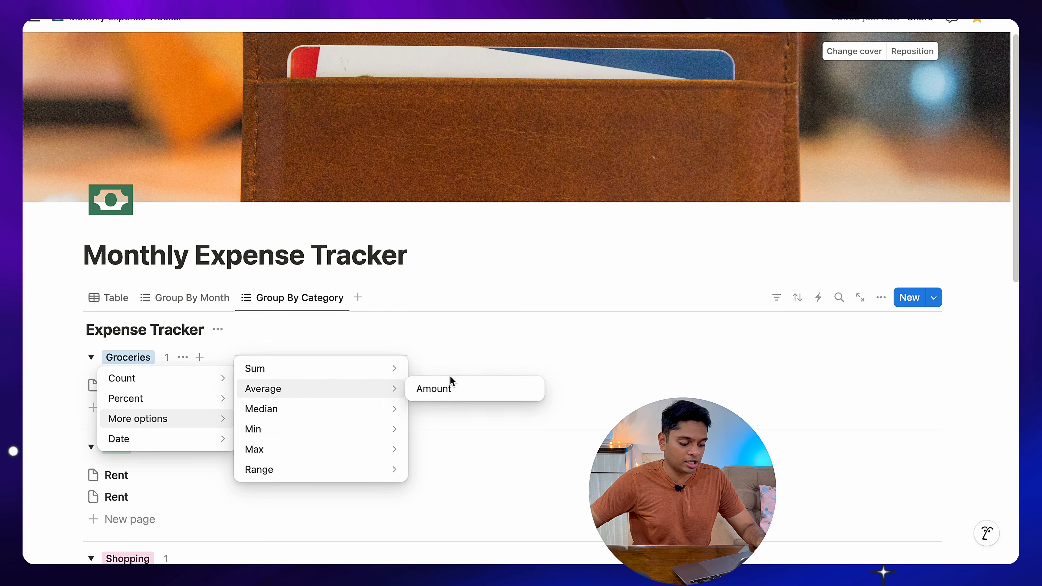
left_click(416, 369)
Collapse all the category groups in the list, from Groceries through Transportation.
left_click(91, 358)
left_click(91, 392)
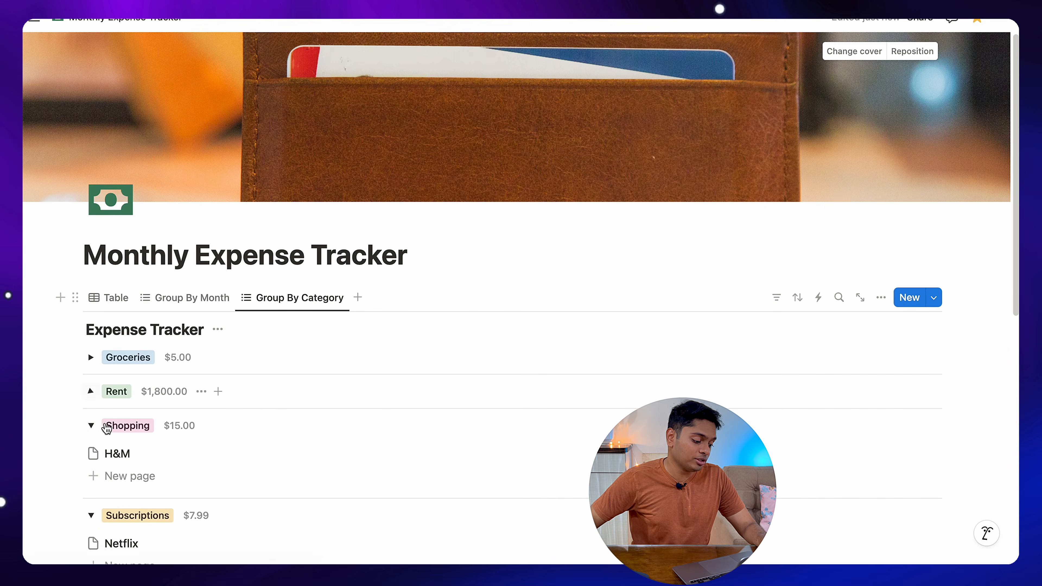
left_click(90, 426)
left_click(90, 460)
left_click(91, 494)
scroll(103, 492, "down", 2)
left_click(114, 491)
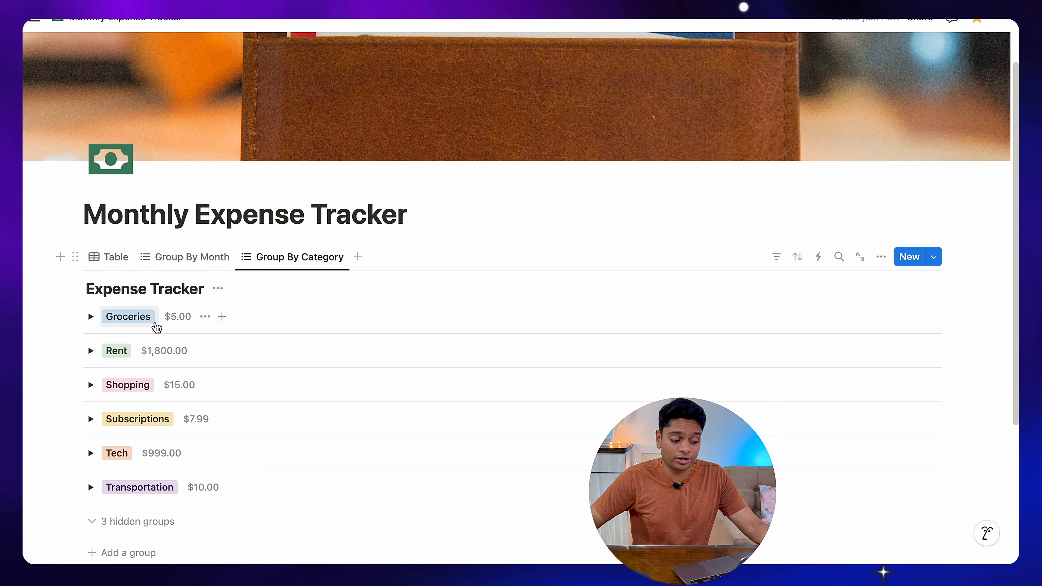
Filter the Group By Category view by Date relative to today, showing this month.
left_click(776, 258)
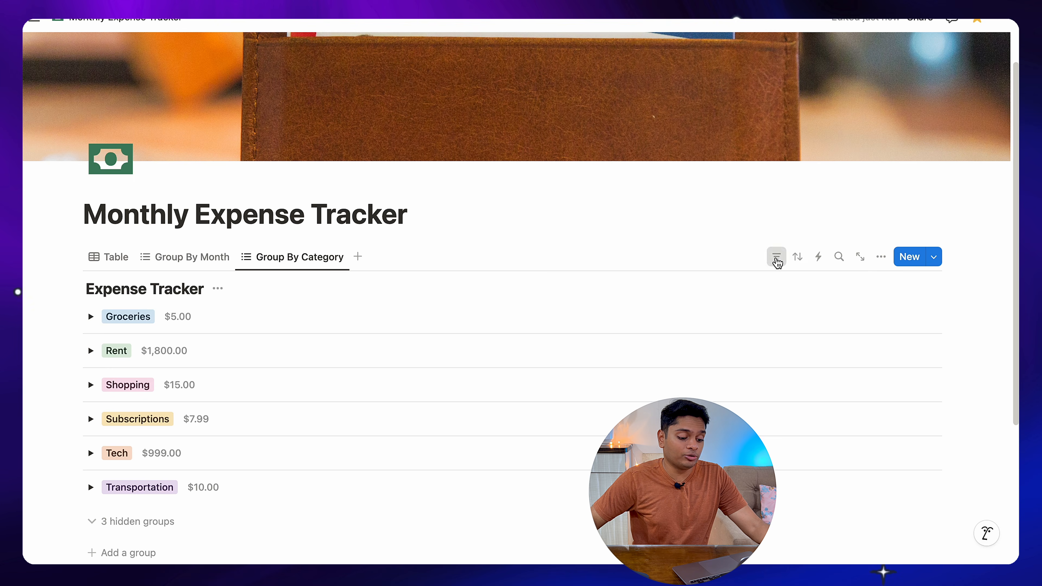
left_click(717, 373)
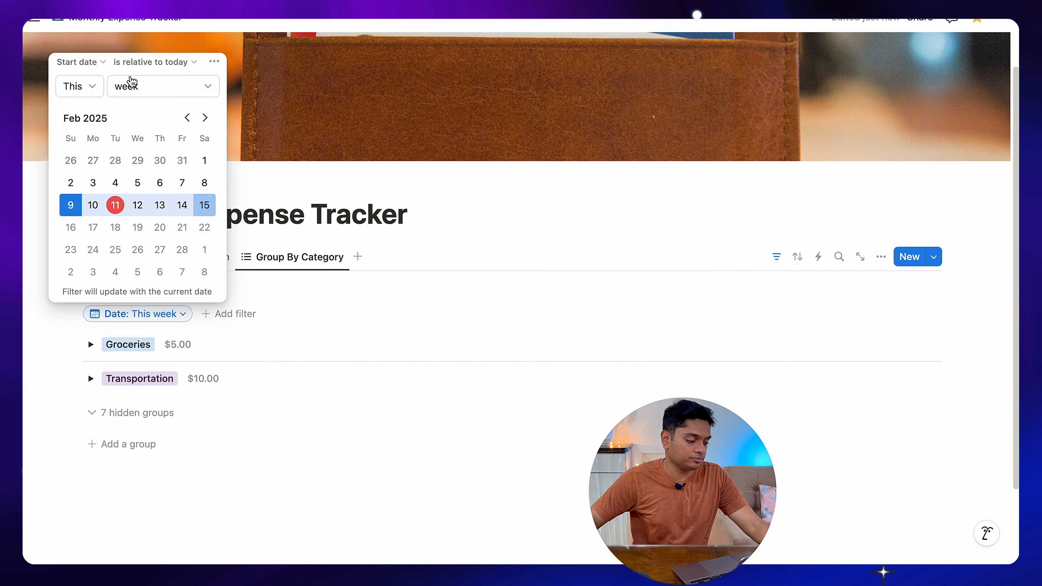
left_click(131, 78)
left_click(152, 150)
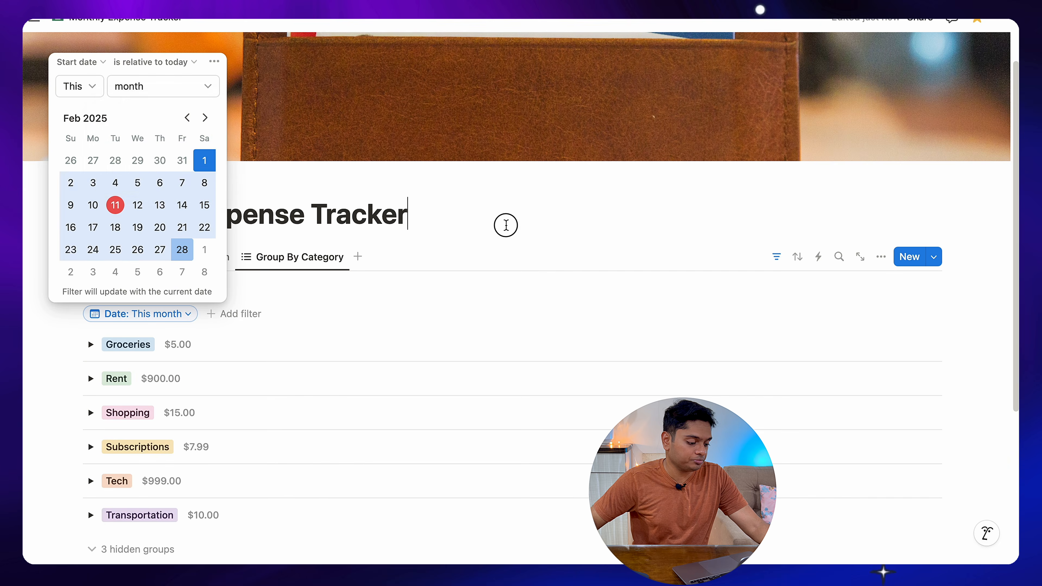
left_click(506, 225)
scroll(221, 321, "down", 1)
In the Table view, set the Date filter to this month relative to today.
left_click(181, 314)
left_click(163, 76)
left_click(179, 140)
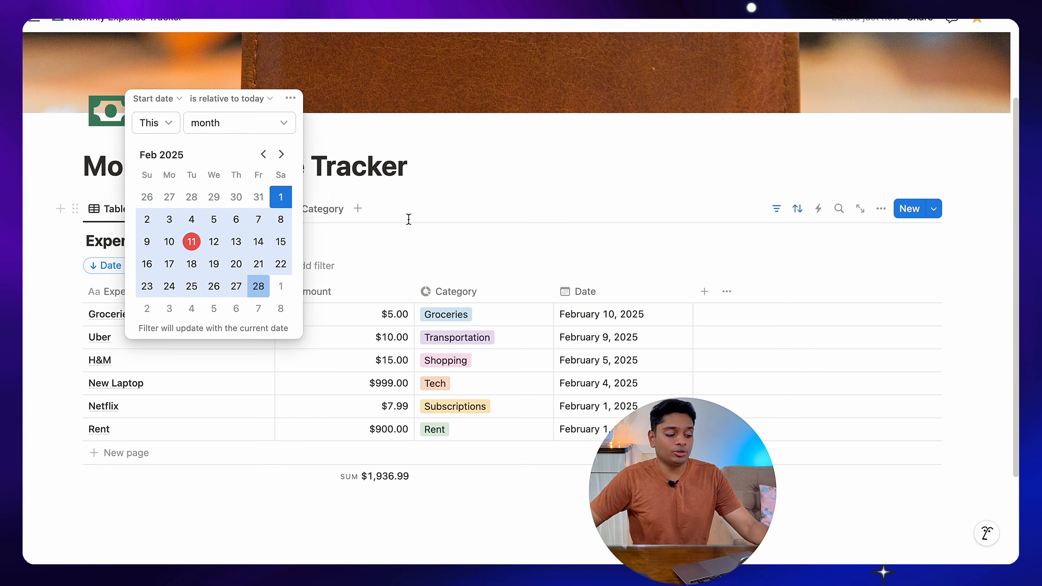
left_click(407, 217)
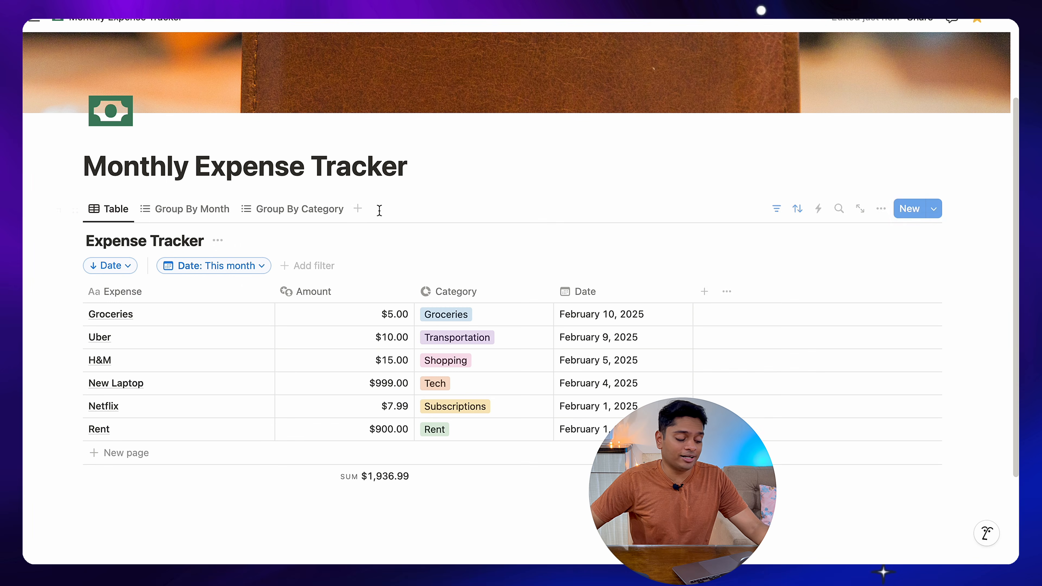
Add a Calendar view of the expenses to the Expense Tracker database.
left_click(358, 209)
left_click(313, 372)
scroll(679, 344, "down", 3)
scroll(884, 362, "down", 3)
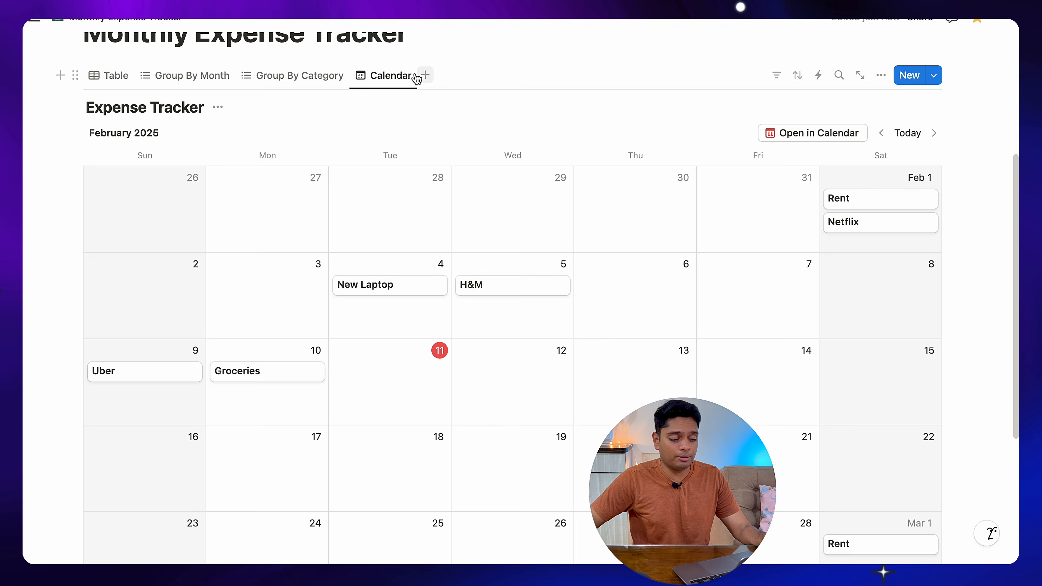
Show the Amount and Category properties on the Calendar view's cards, keeping Date hidden.
left_click(386, 76)
left_click(417, 121)
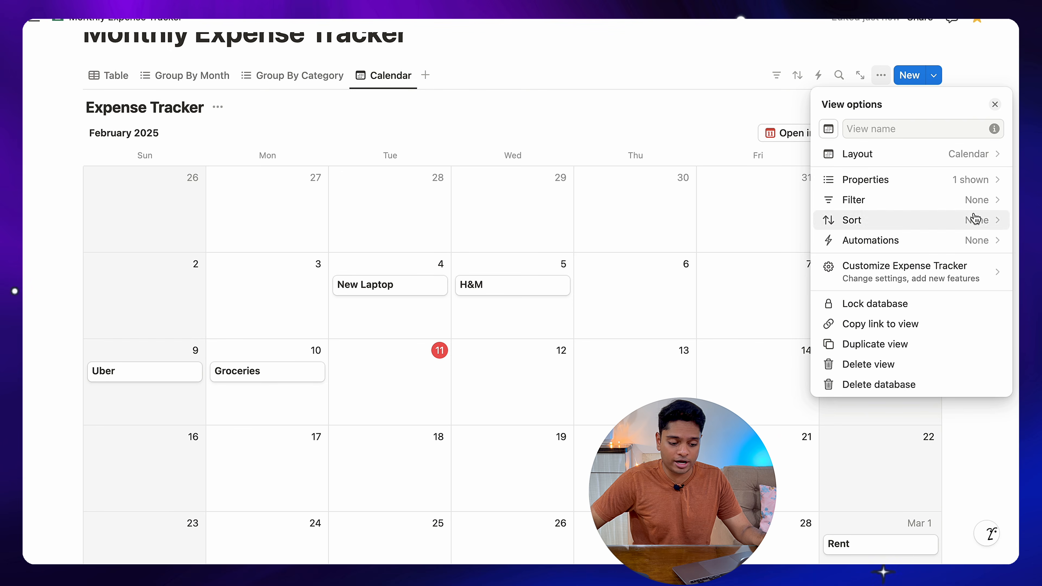
left_click(987, 179)
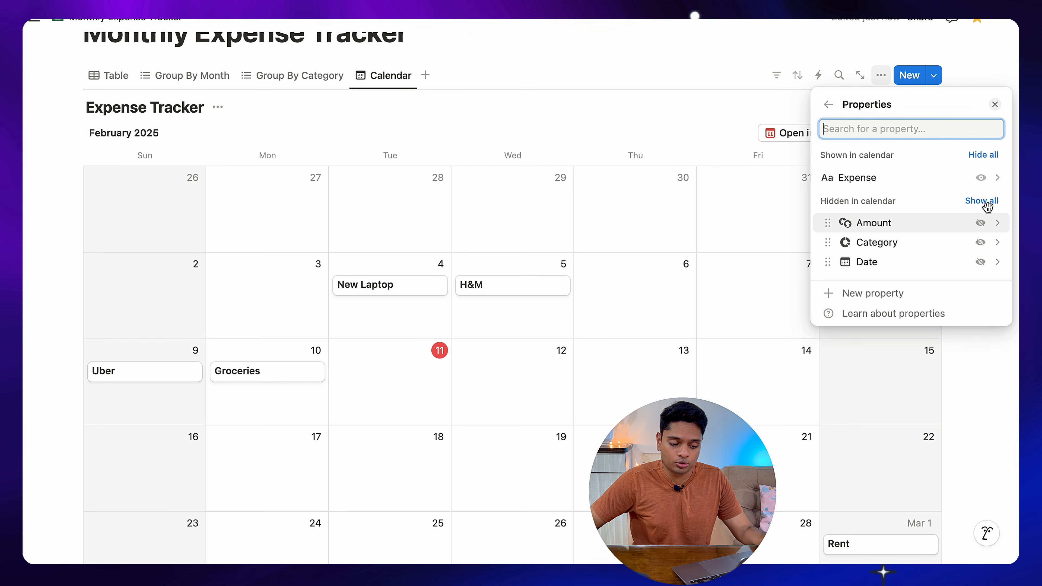
left_click(994, 208)
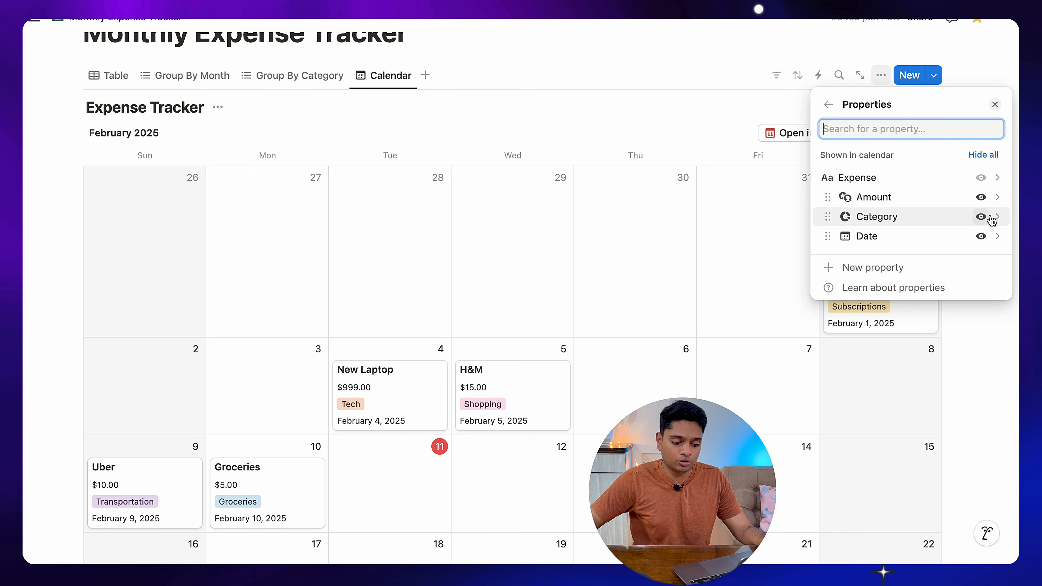
left_click(981, 236)
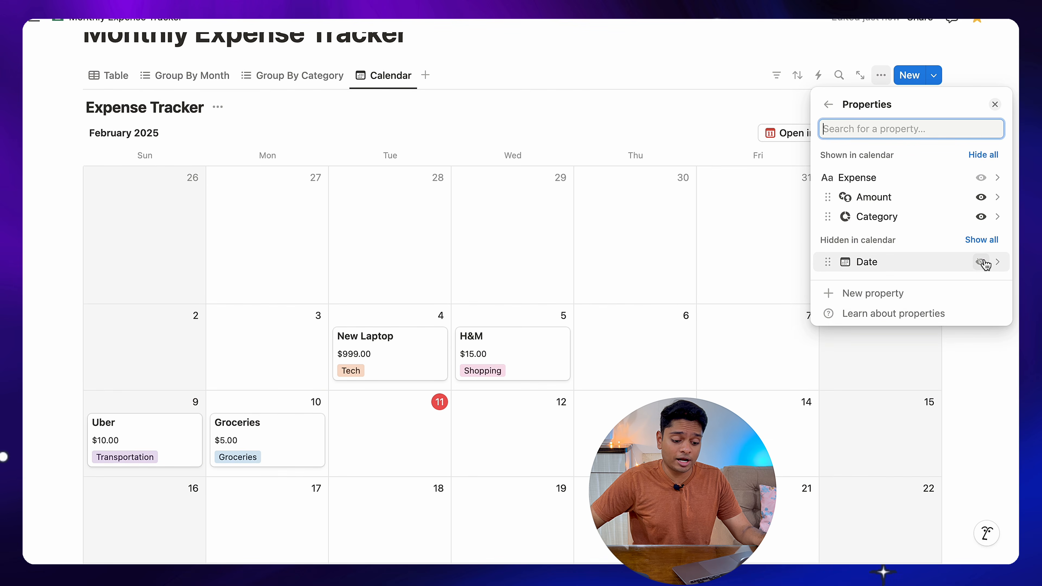
key("Escape")
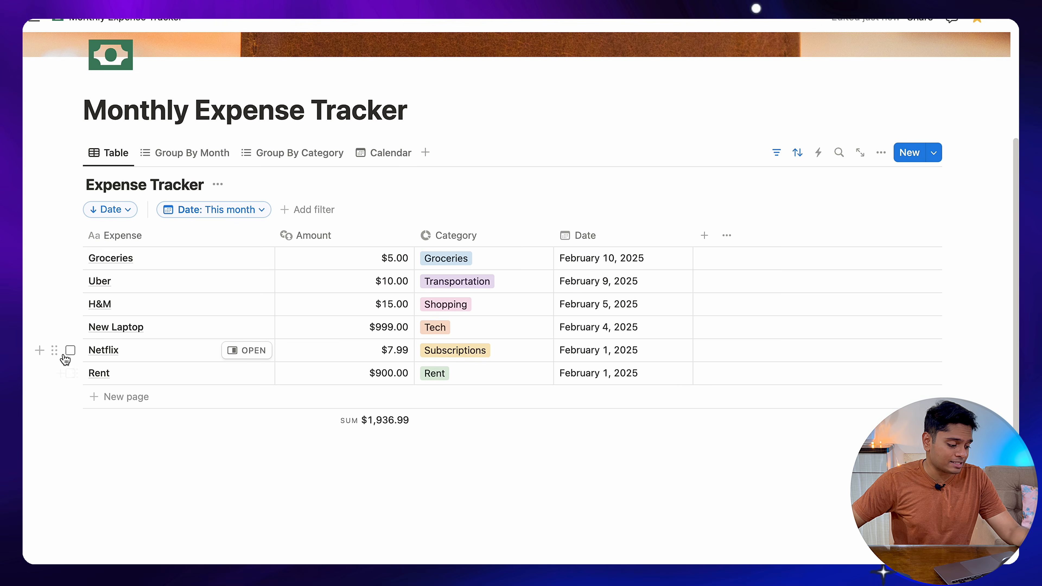
left_click(70, 351)
left_click(71, 374)
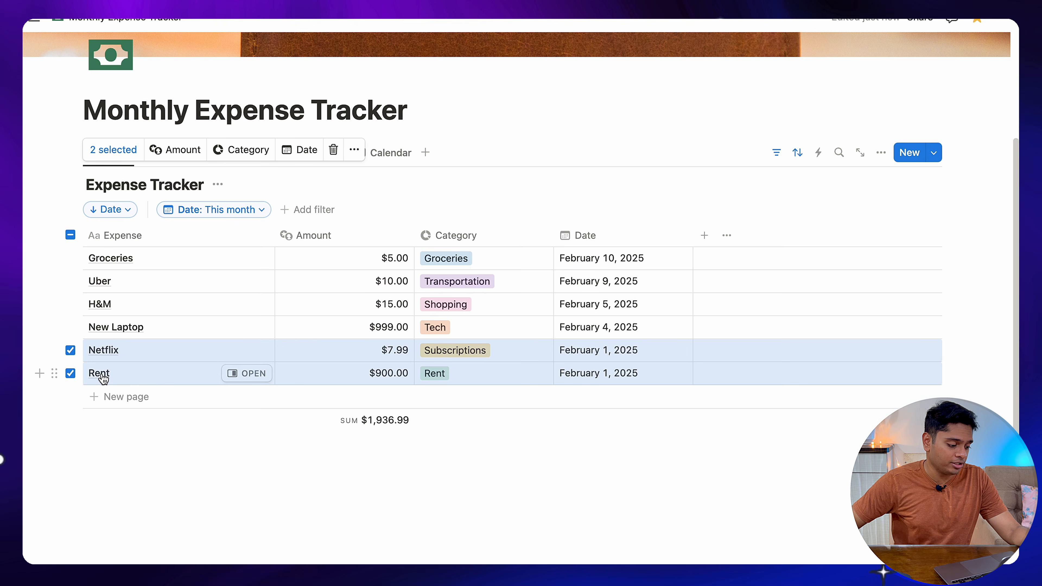
left_click(809, 204)
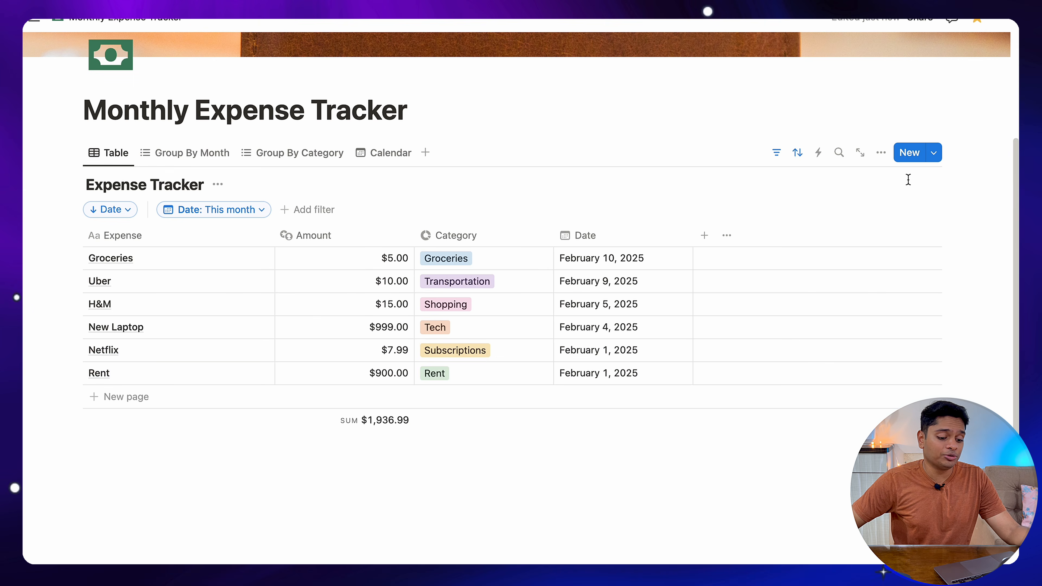
Create a new database template named Netflix with an amount of $7.99.
left_click(934, 154)
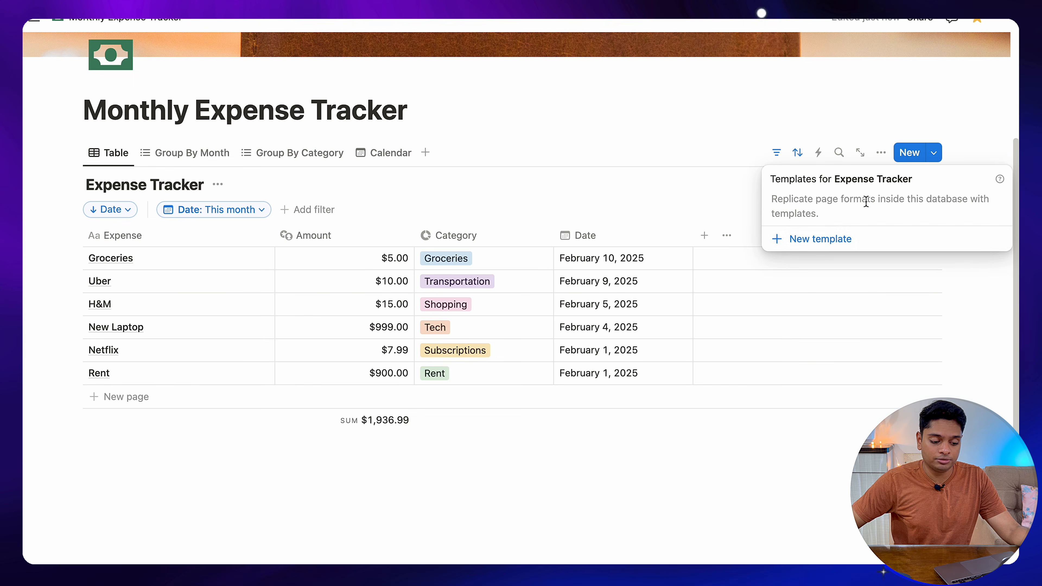
left_click(810, 241)
type("Netfli")
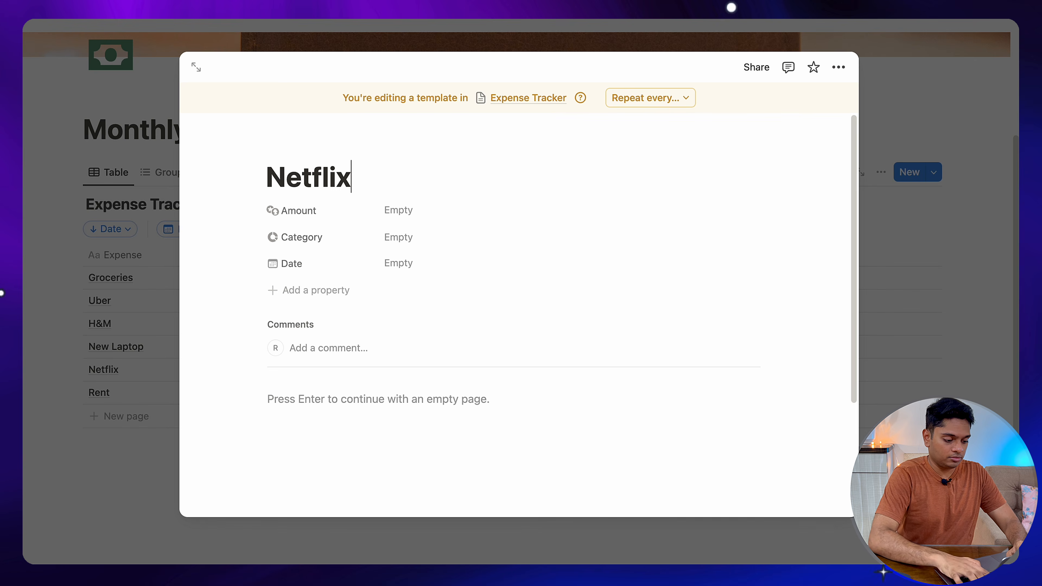
type("x")
left_click(397, 213)
type("7.99")
Give the Netflix template the Subscriptions category and the date Today, resolved when duplicated.
left_click(398, 237)
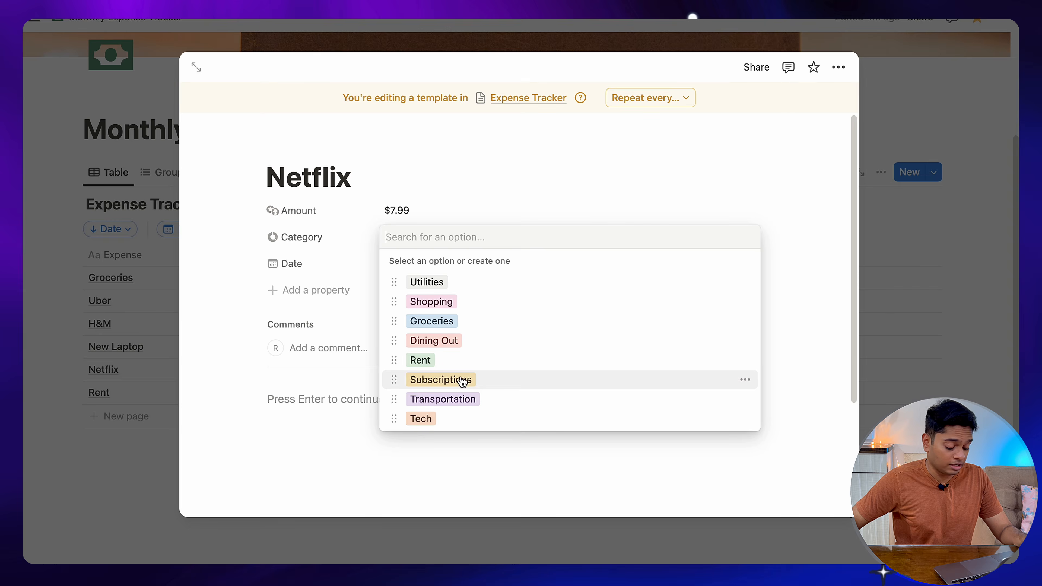
left_click(456, 380)
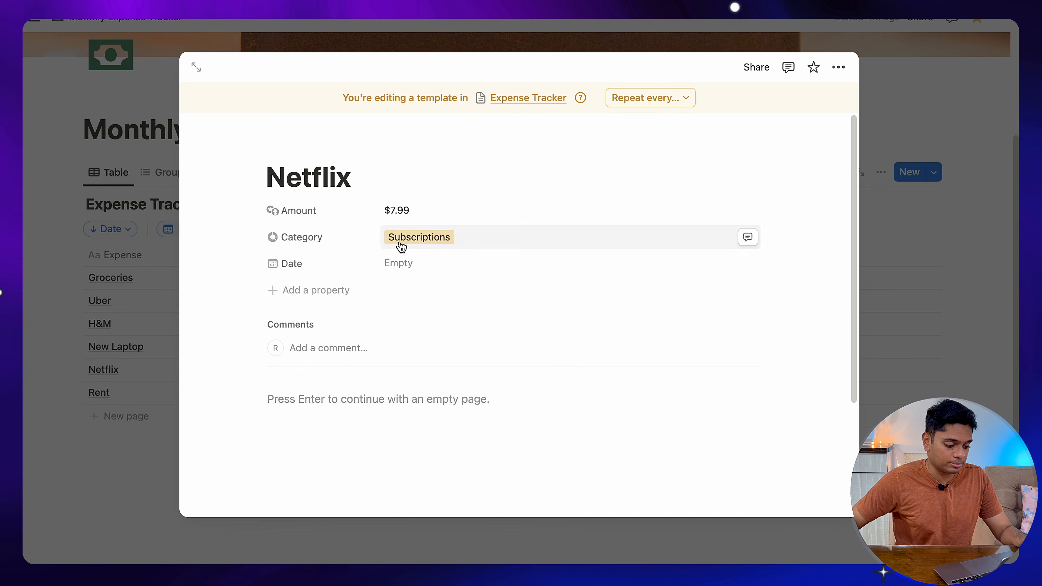
left_click(400, 265)
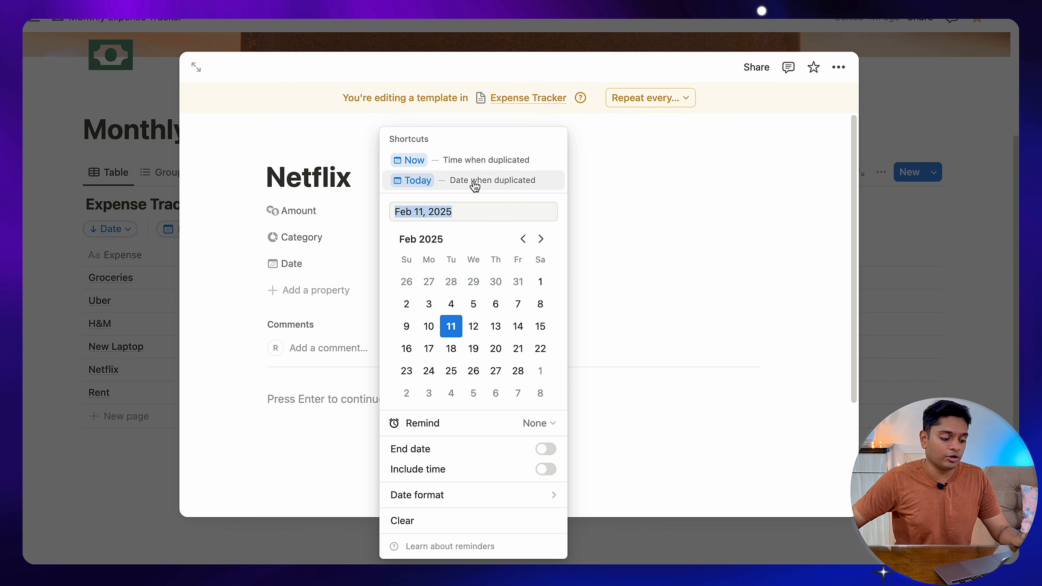
left_click(559, 186)
left_click(943, 135)
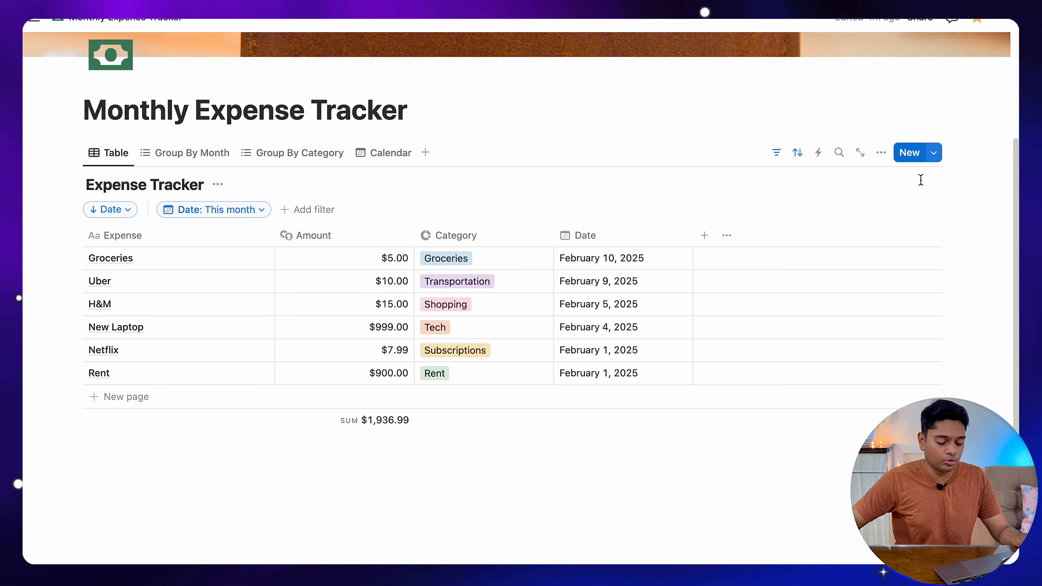
Create another database template named Rent with an amount of $900.00.
left_click(934, 152)
left_click(833, 248)
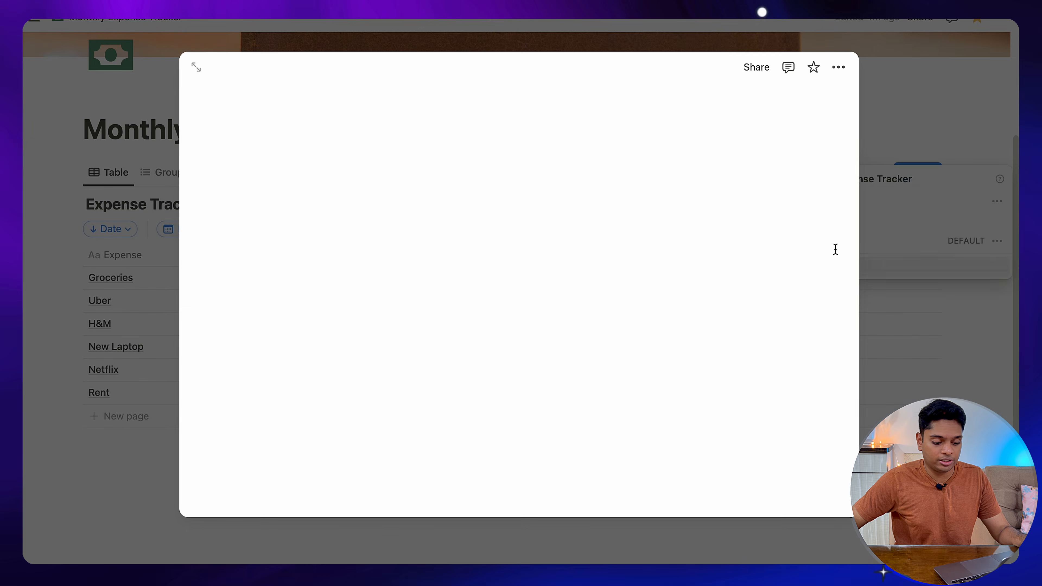
type("Rent")
left_click(447, 214)
type("900")
key("Return")
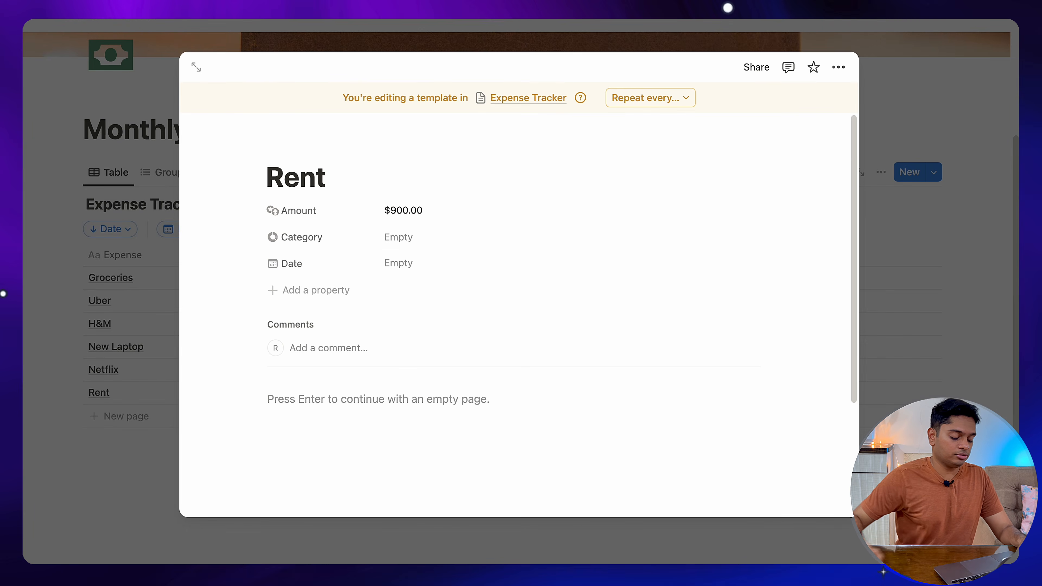
Assign the Rent category and the date Today to the Rent template, and reopen the list of templates.
left_click(427, 237)
left_click(445, 362)
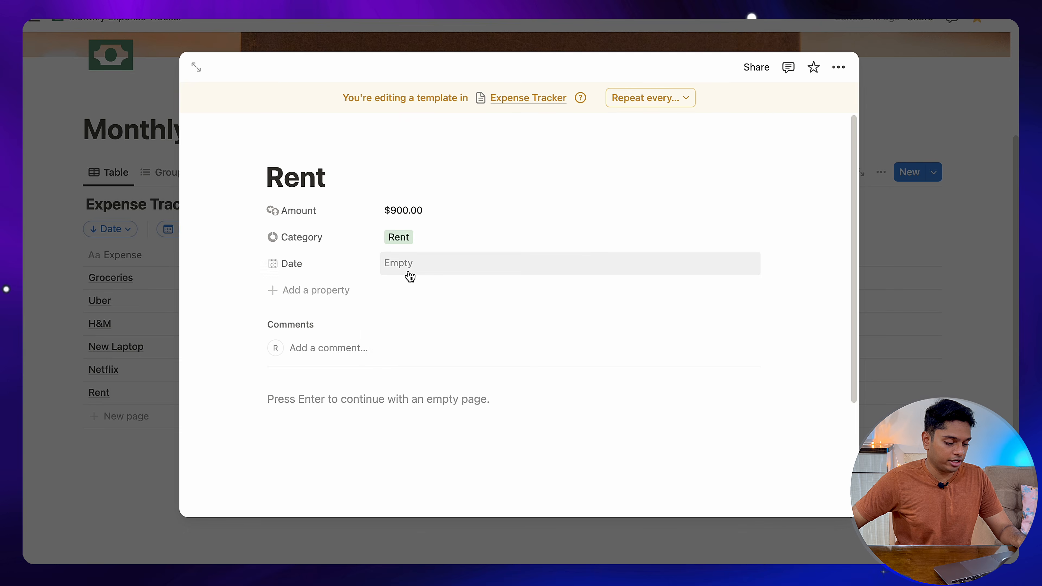
left_click(408, 266)
left_click(407, 180)
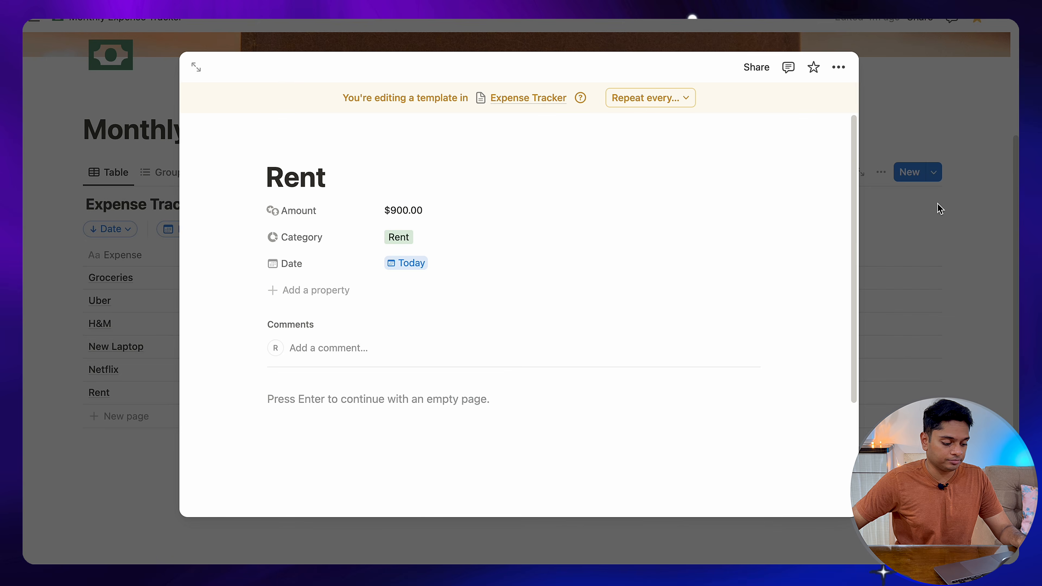
left_click(935, 213)
left_click(932, 156)
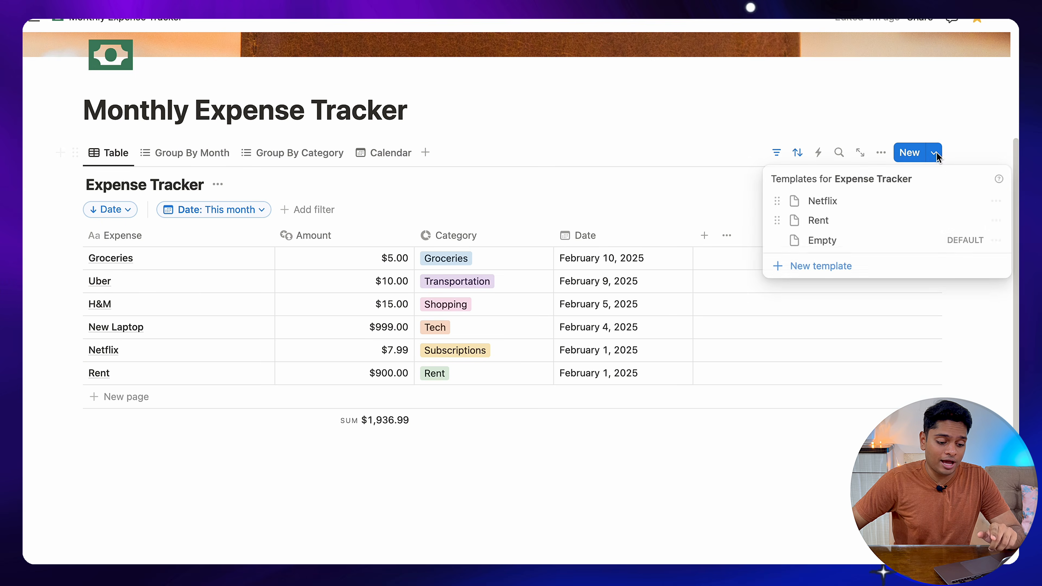
Set the Netflix template to repeat every month on the 1st day.
left_click(997, 202)
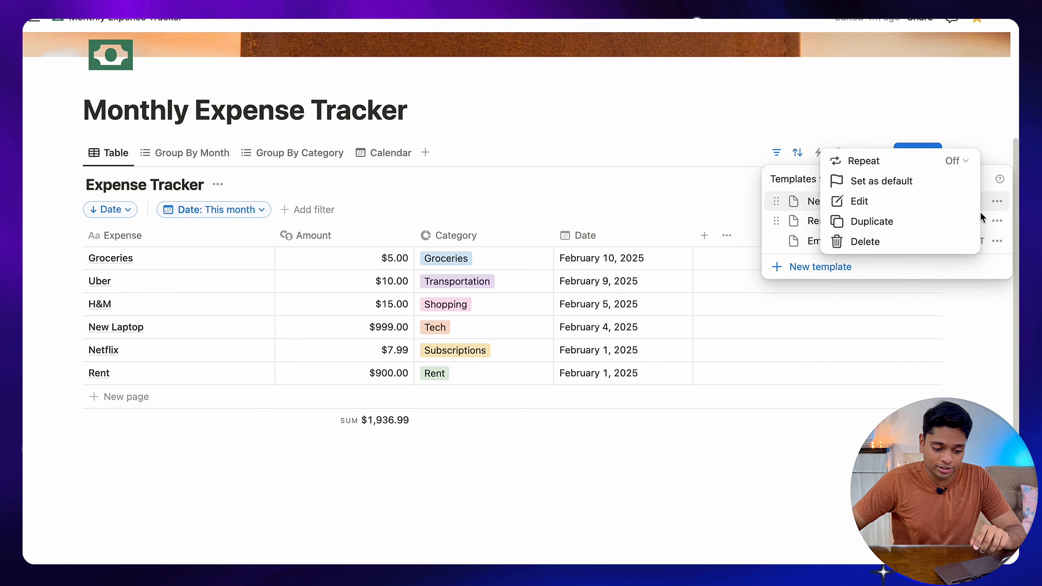
left_click(969, 163)
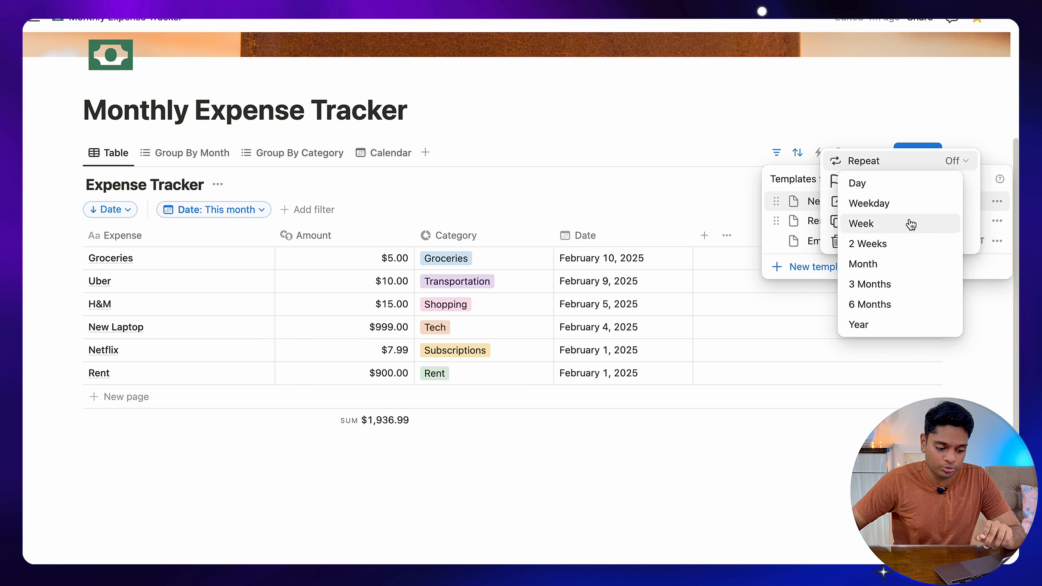
left_click(892, 271)
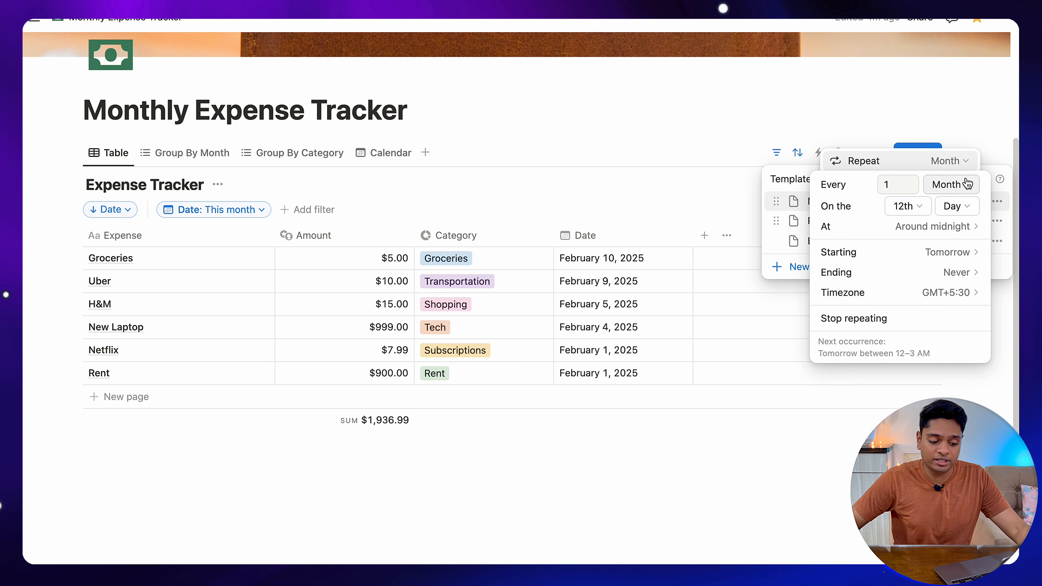
left_click(925, 210)
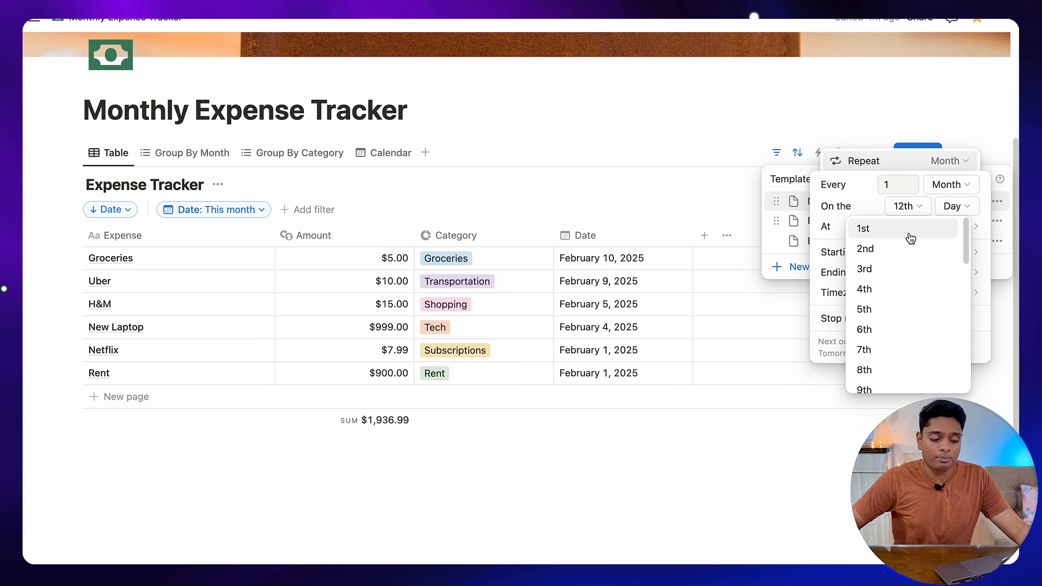
left_click(911, 237)
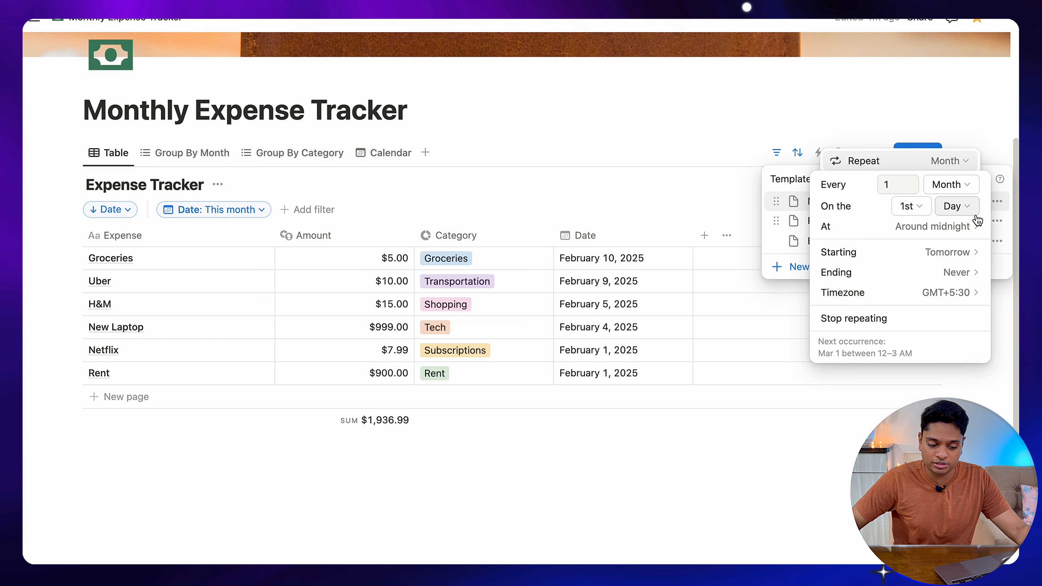
Set the Netflix template's repeat time to 8 AM, and review its timezone options and monthly schedule.
left_click(956, 231)
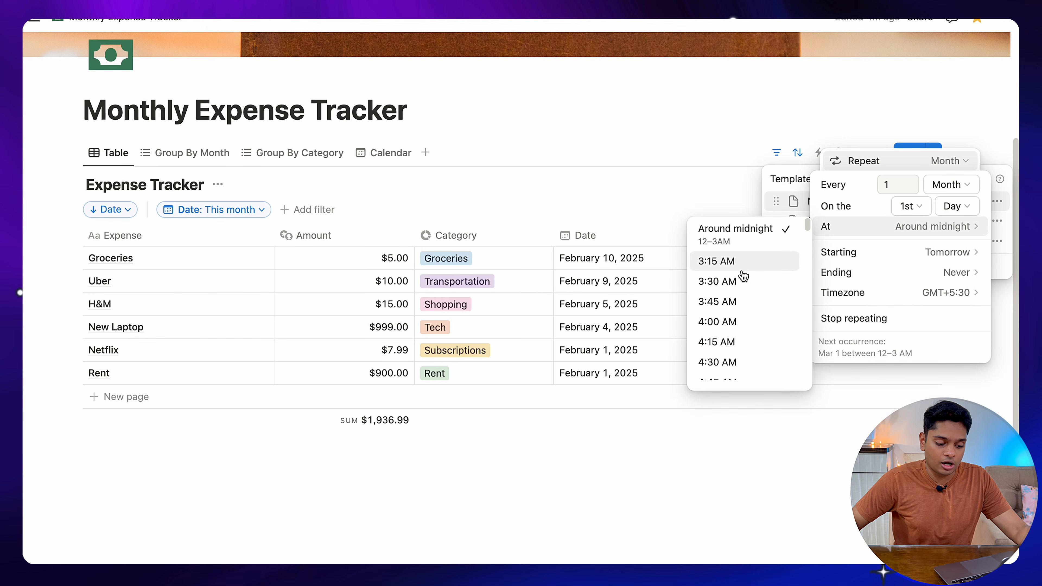
scroll(765, 342, "down", 2)
scroll(764, 340, "down", 15)
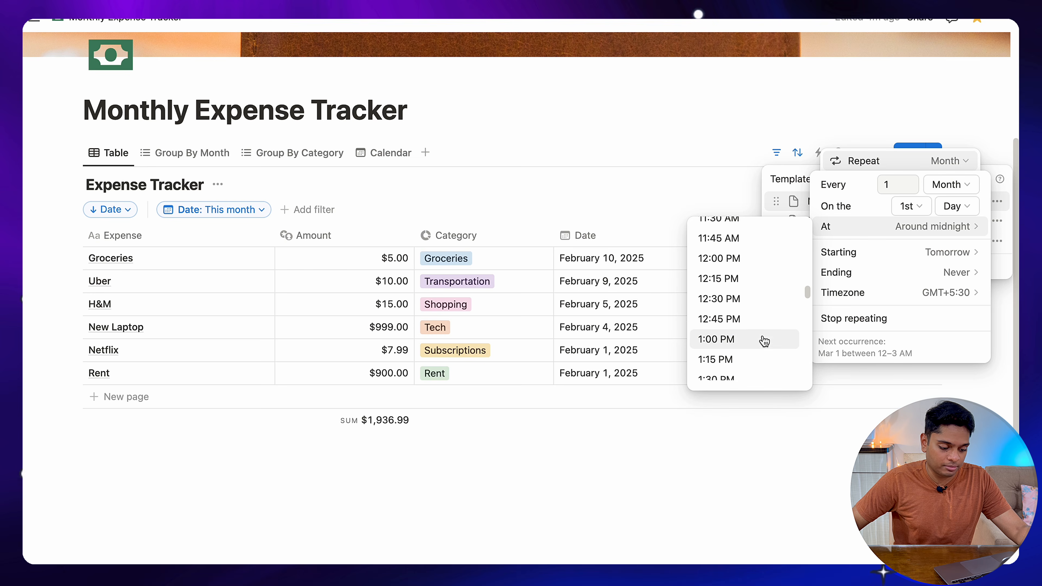
scroll(740, 291, "up", 4)
scroll(743, 293, "up", 5)
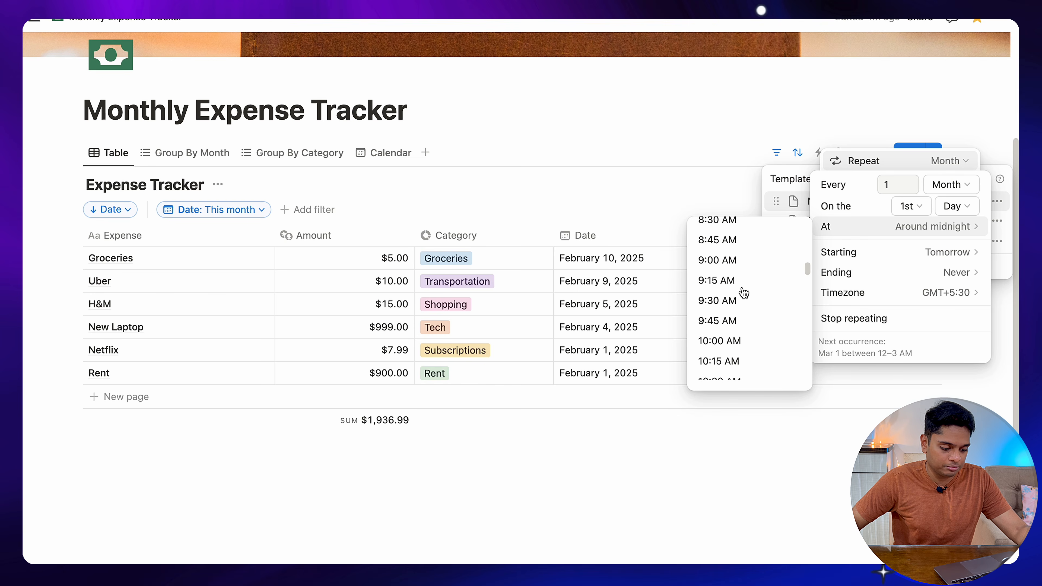
left_click(723, 240)
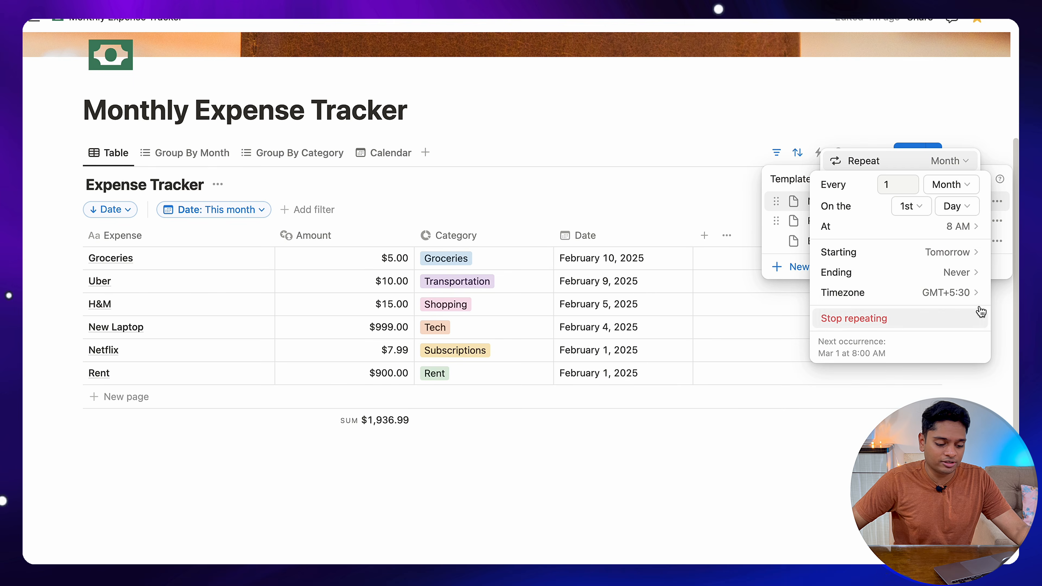
left_click(976, 293)
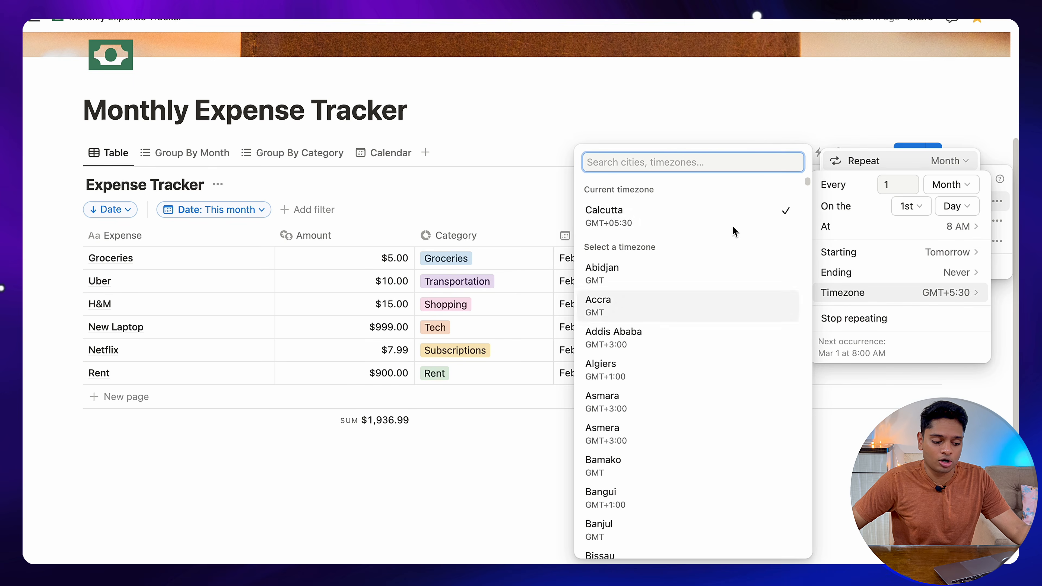
left_click(1001, 205)
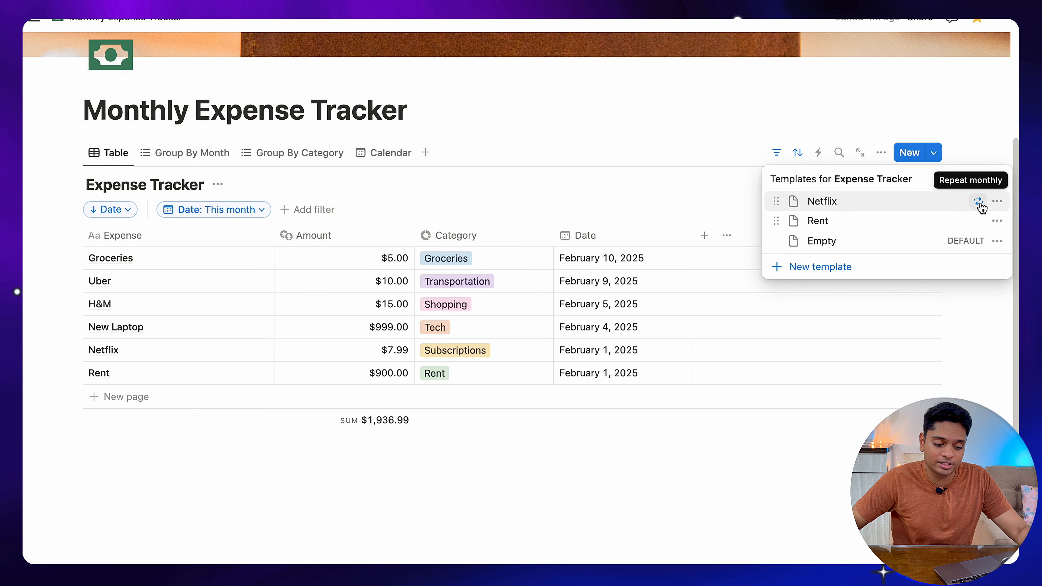
left_click(979, 202)
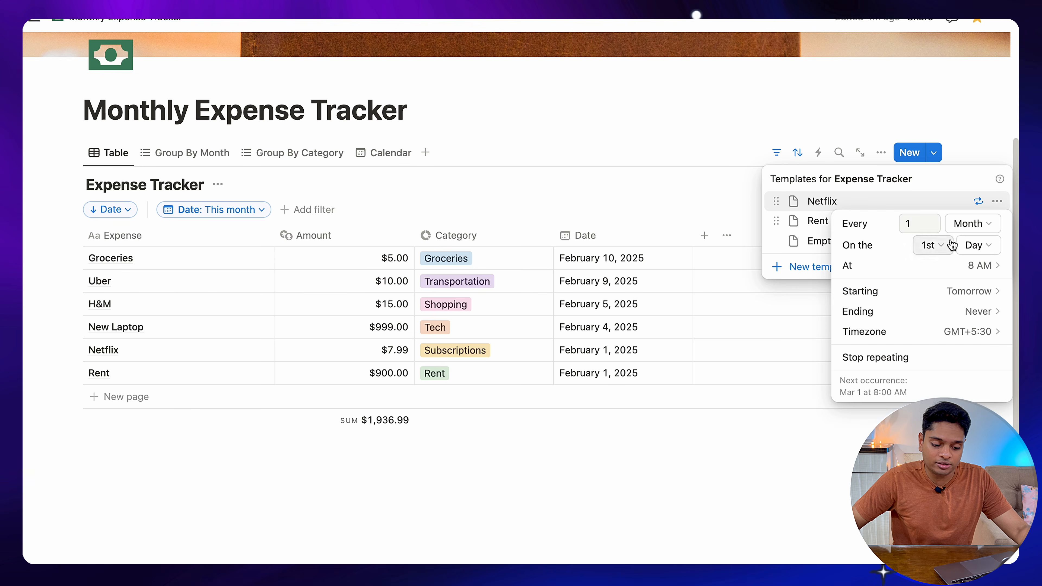
Set the Rent template to repeat every month on the 1st day at 8 AM, and close the list of templates.
left_click(997, 221)
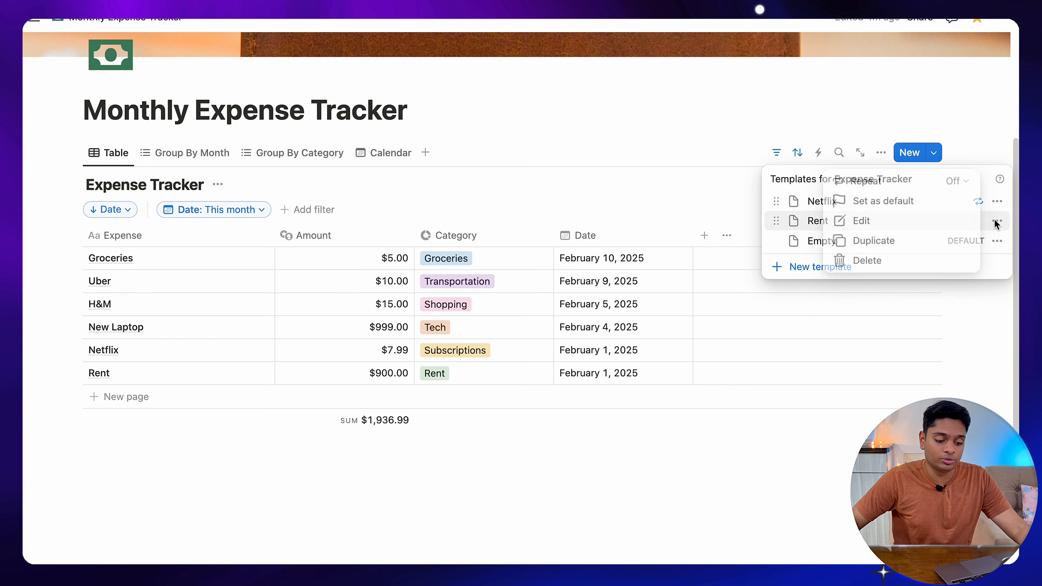
mouse_move(965, 180)
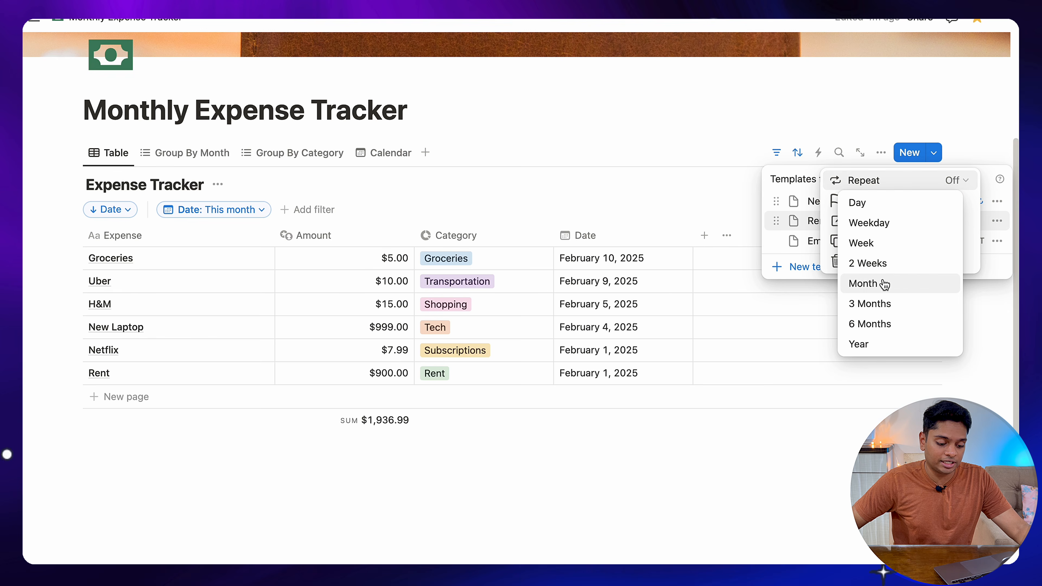
left_click(858, 282)
left_click(915, 227)
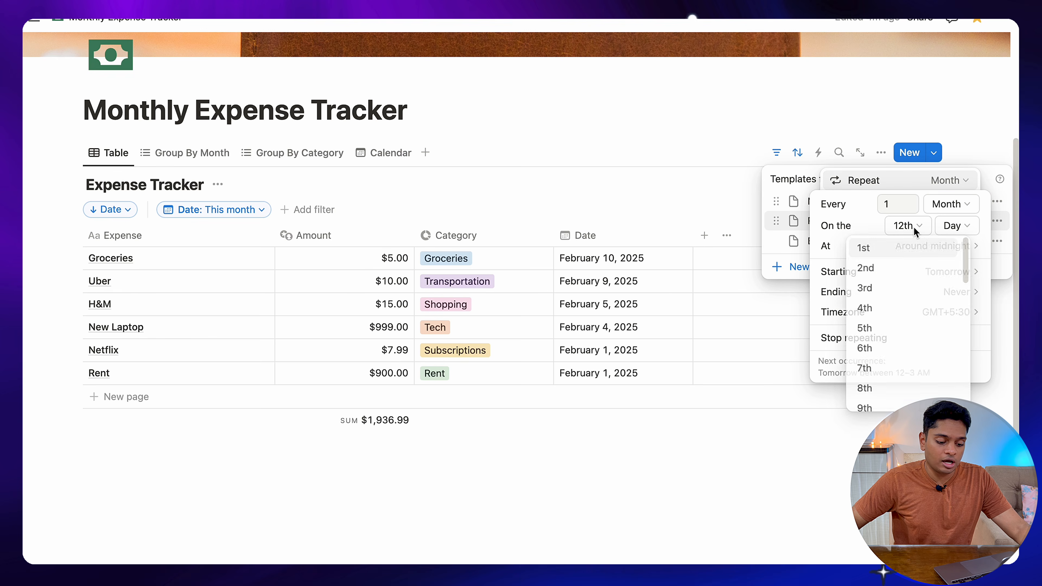
left_click(906, 255)
left_click(960, 246)
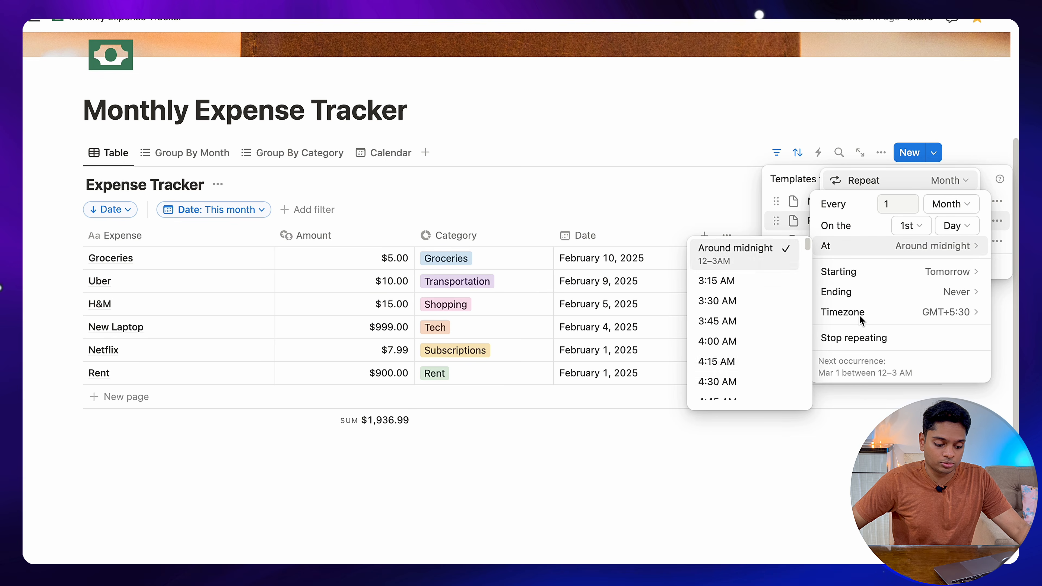
scroll(714, 355, "down", 8)
left_click(728, 304)
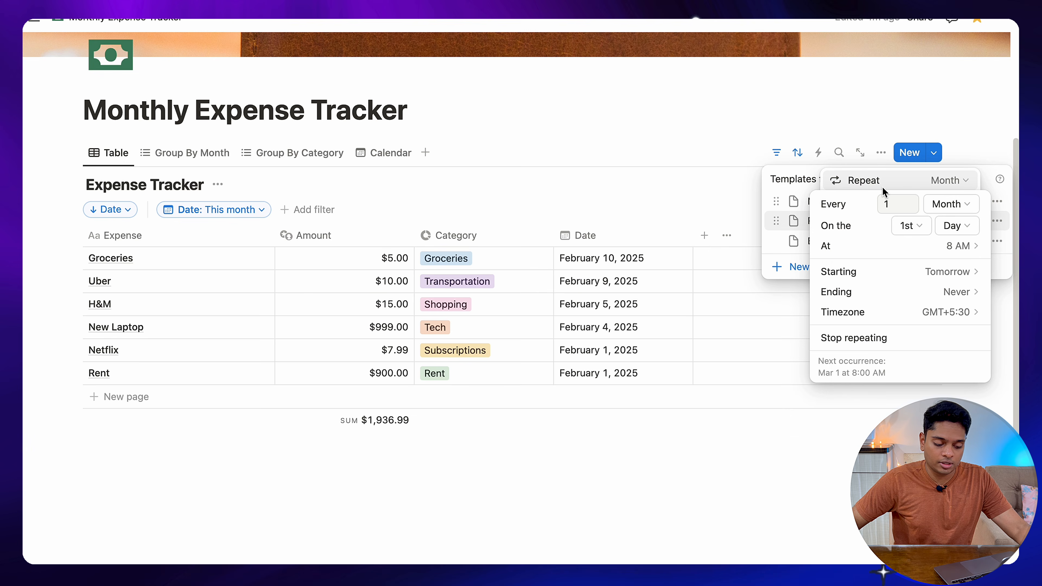
left_click(997, 154)
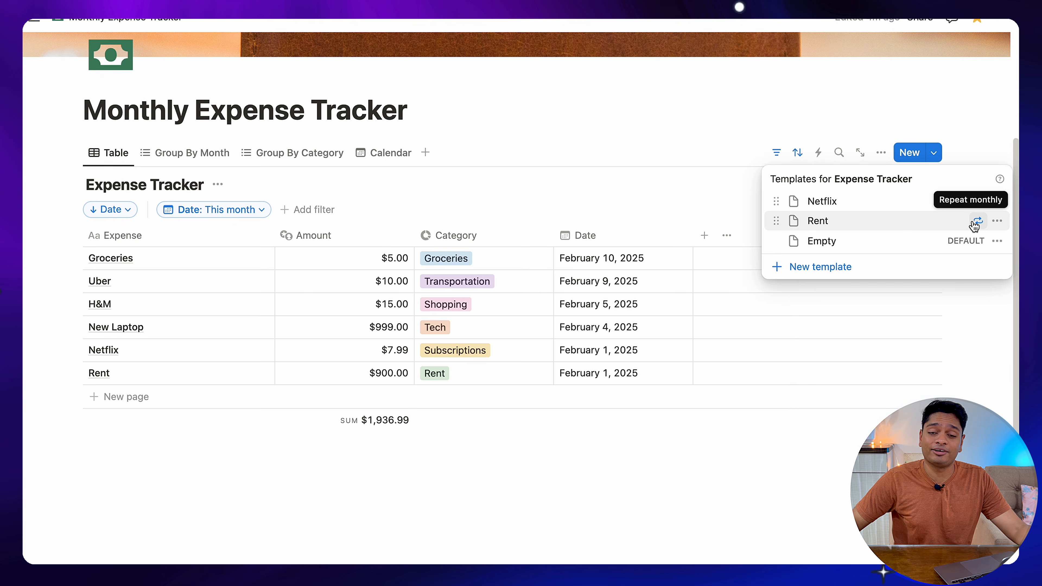
left_click(579, 179)
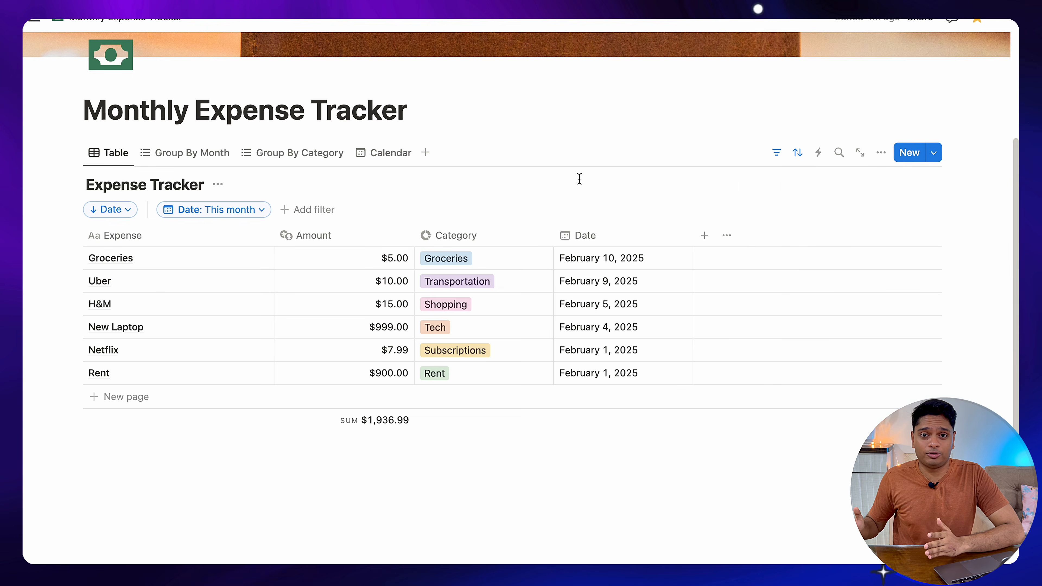
Insert a button block named Netflix between the page title and the expense database.
type("/butt")
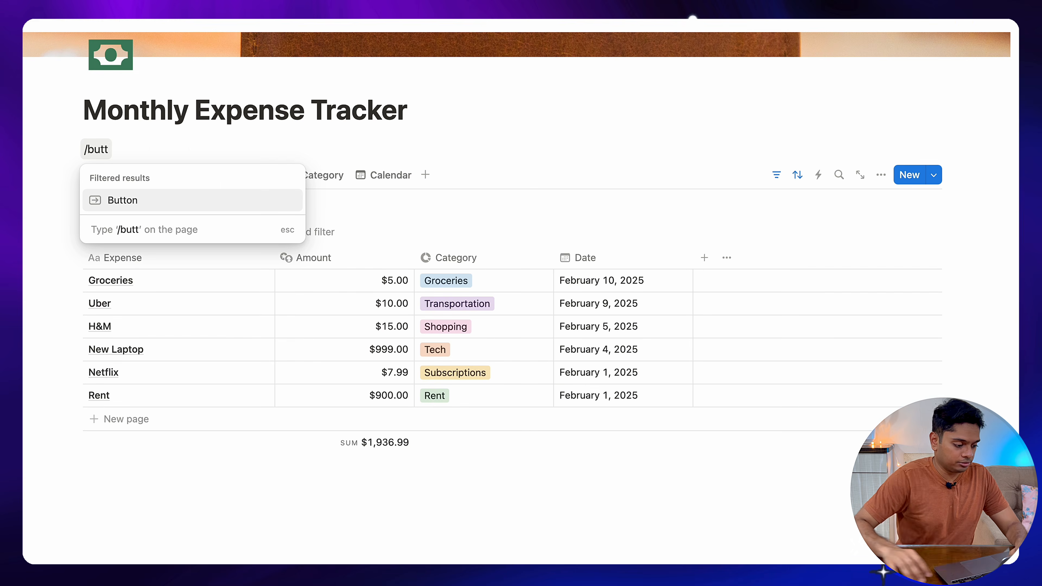
left_click(202, 201)
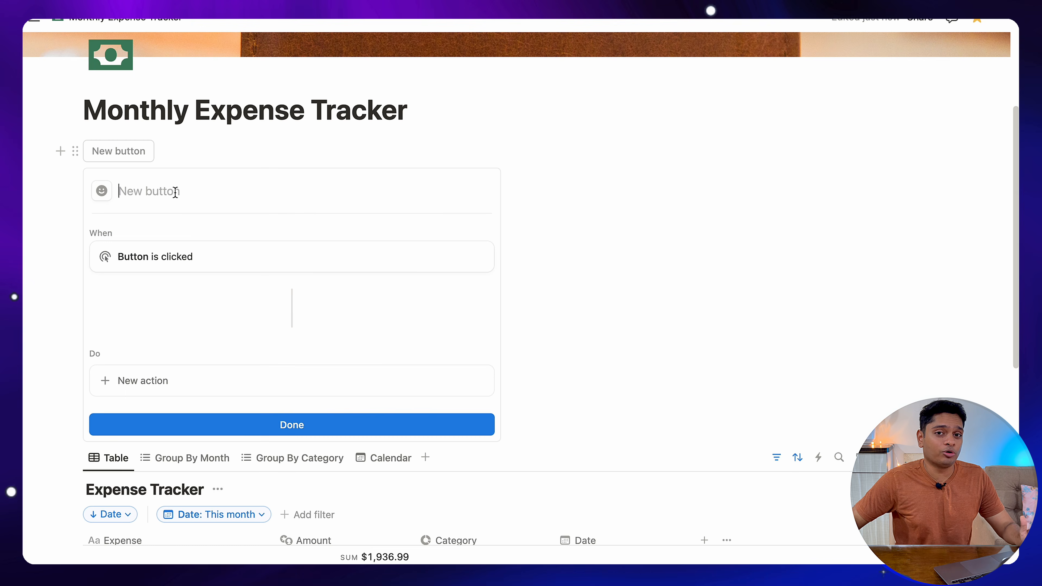
type("Netflix")
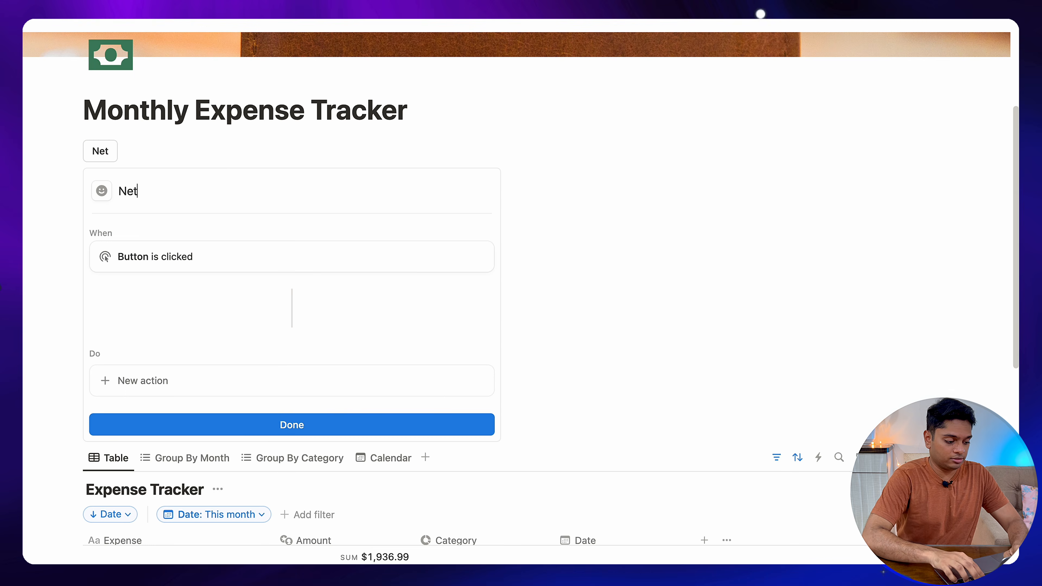
Give the Netflix button an action that adds a page to the Expense Tracker database.
scroll(140, 327, "down", 2)
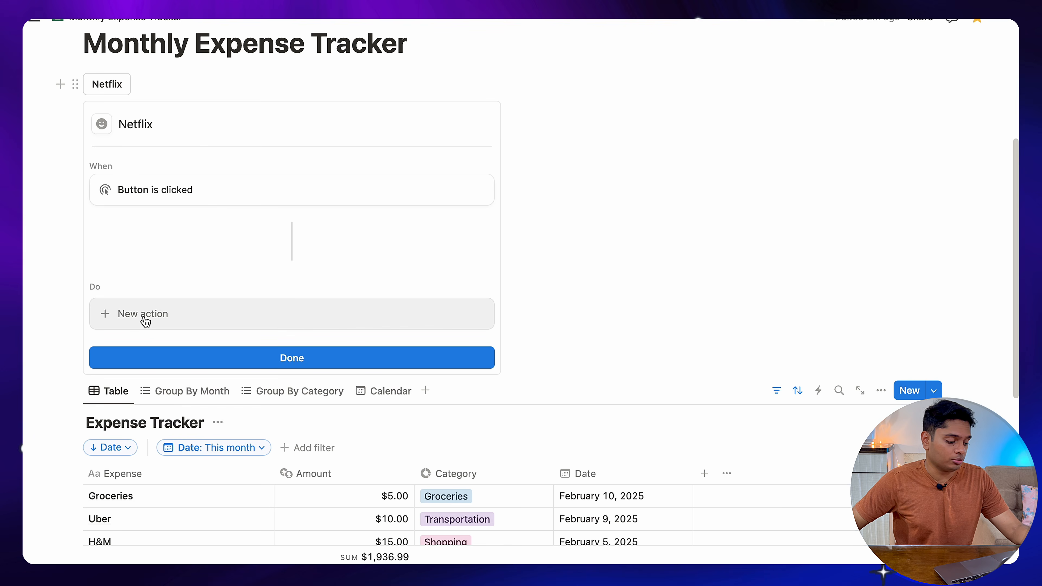
left_click(144, 319)
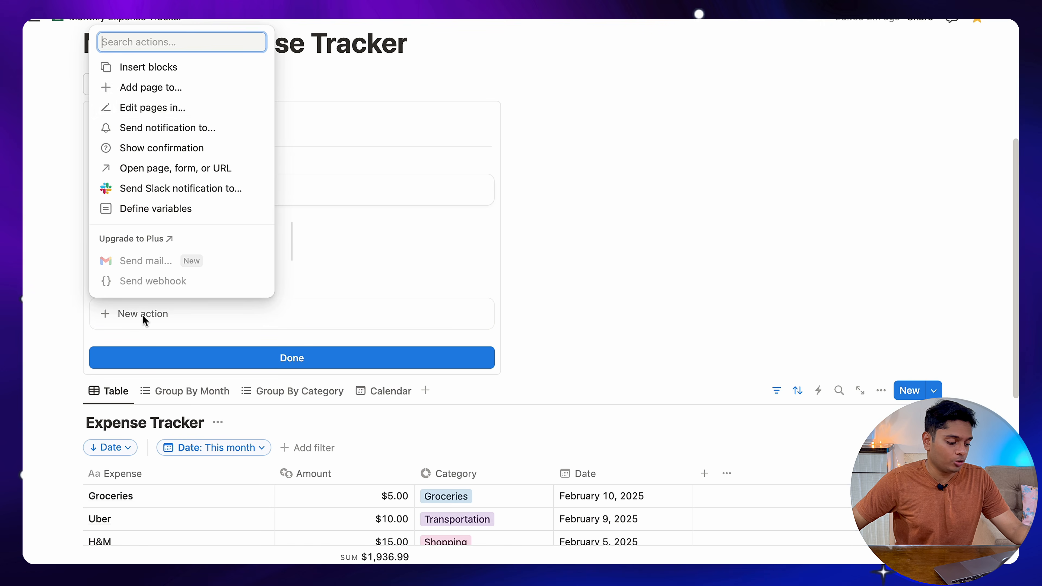
left_click(153, 87)
left_click(240, 313)
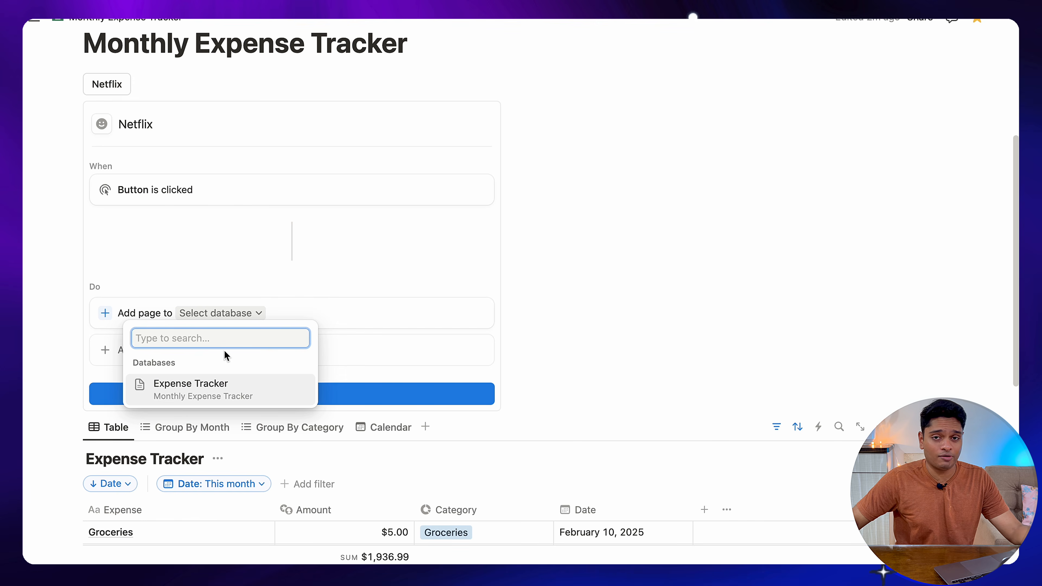
type("xpense tracker")
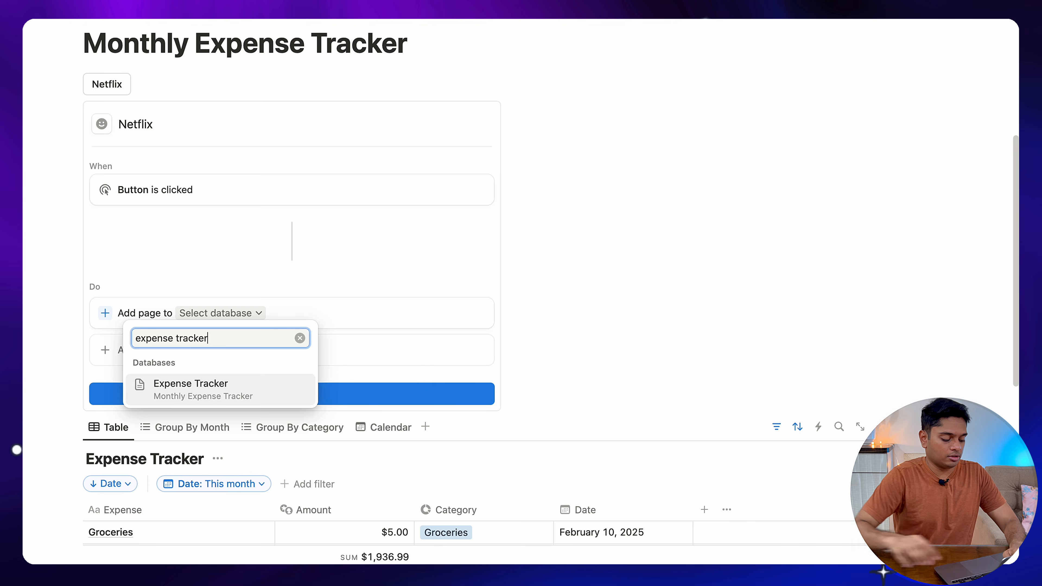
left_click(212, 384)
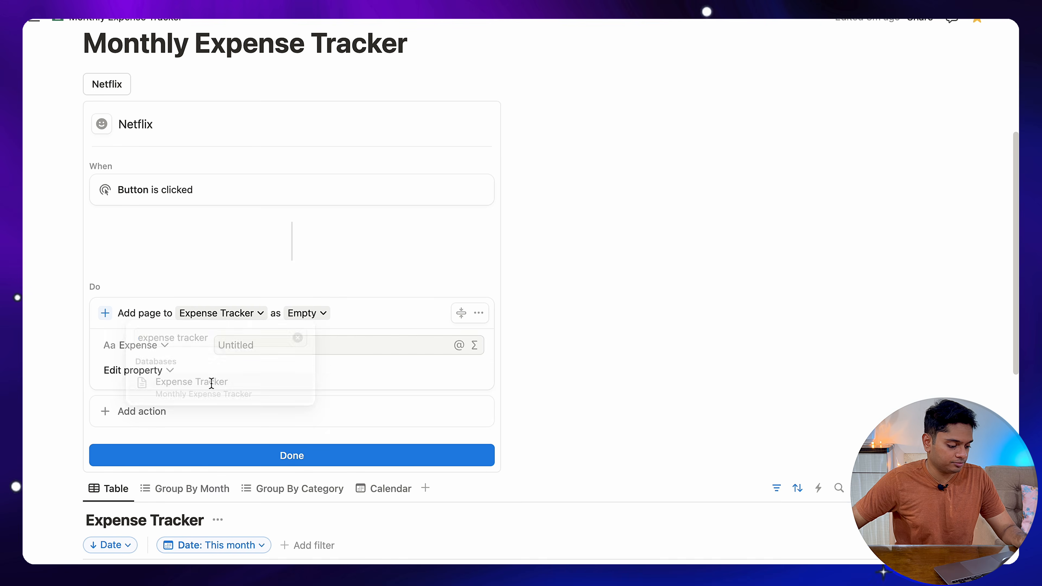
For the page the button adds, set the Expense name to Netflix and the Amount to 7.99.
left_click(281, 348)
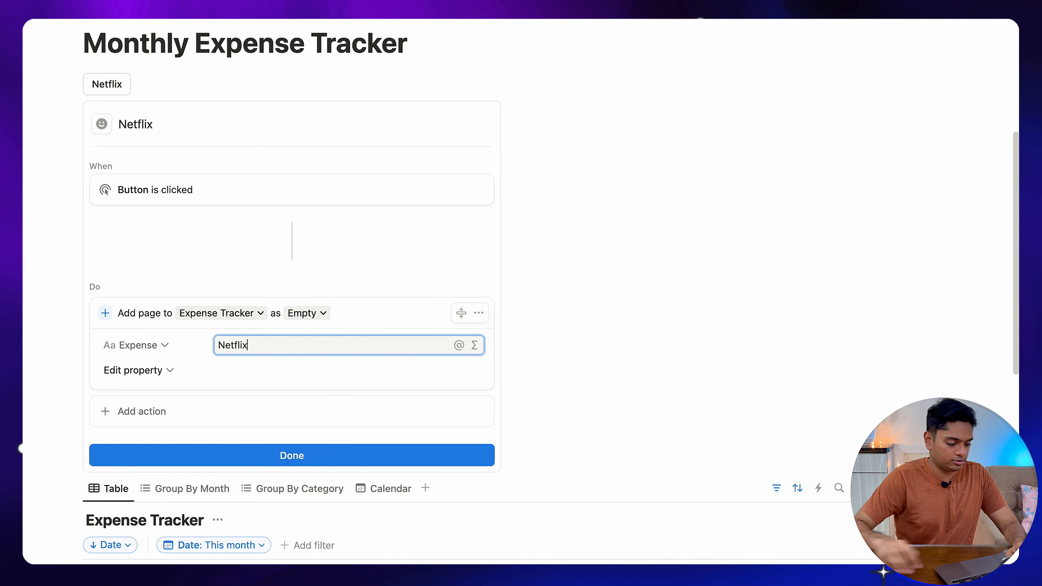
left_click(144, 371)
left_click(131, 430)
left_click(312, 376)
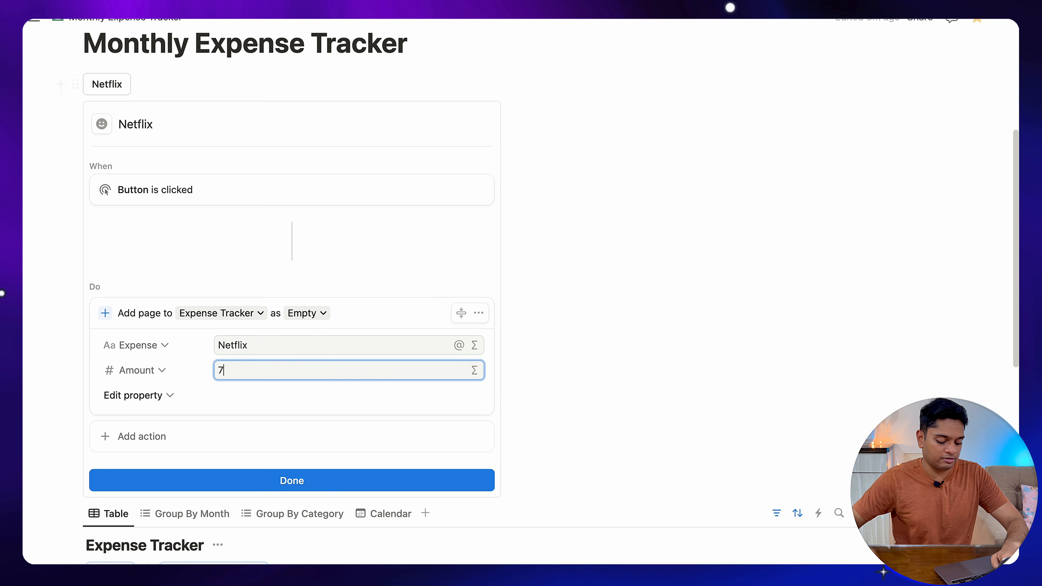
type("7.99")
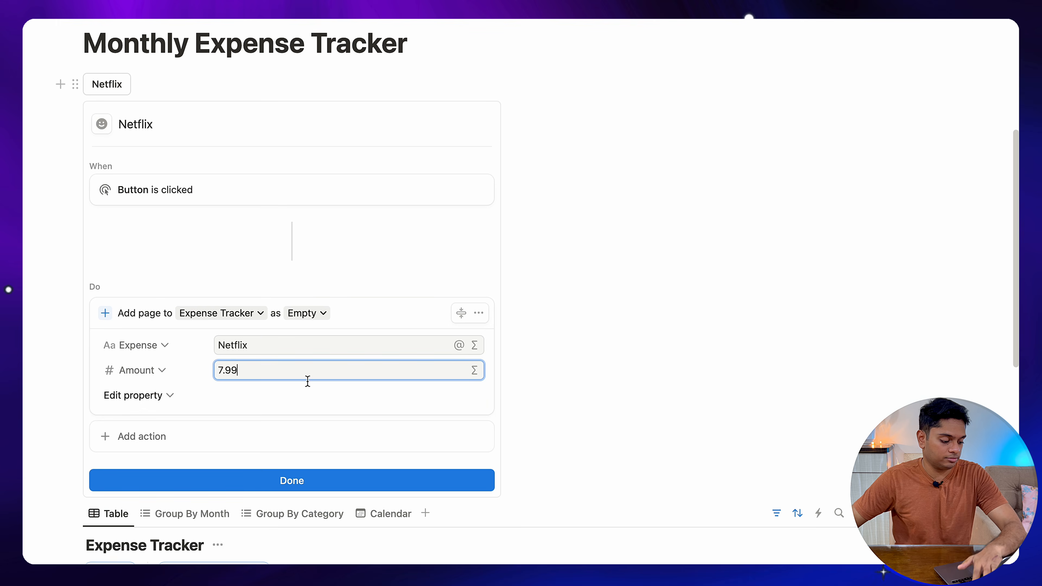
Add the Category property to the button's action and set it to Subscriptions.
left_click(136, 394)
left_click(136, 452)
left_click(284, 396)
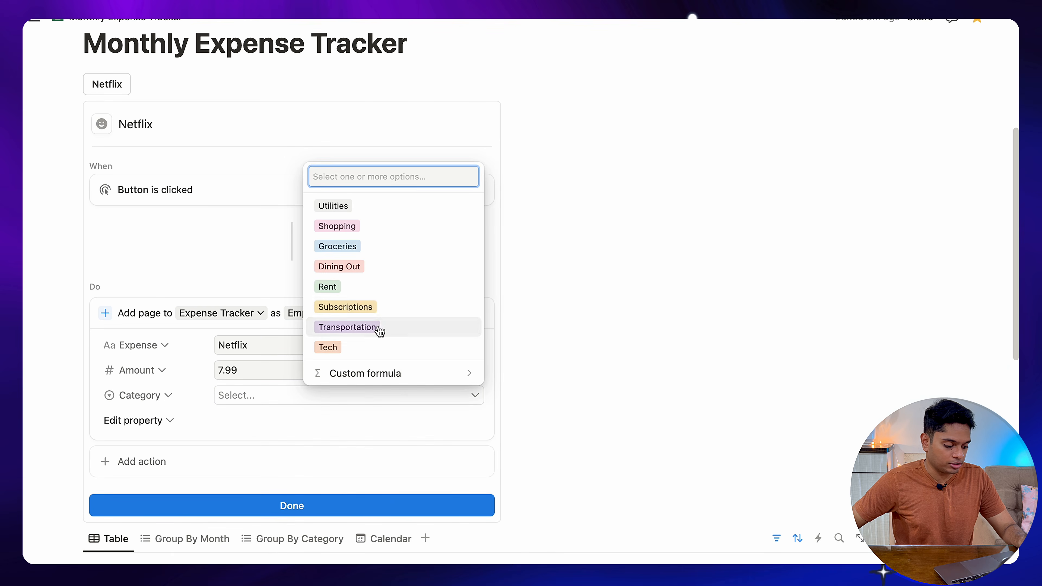
left_click(371, 315)
Add the Date property to the button's action, set it to the current date, and save the button.
left_click(172, 421)
left_click(130, 479)
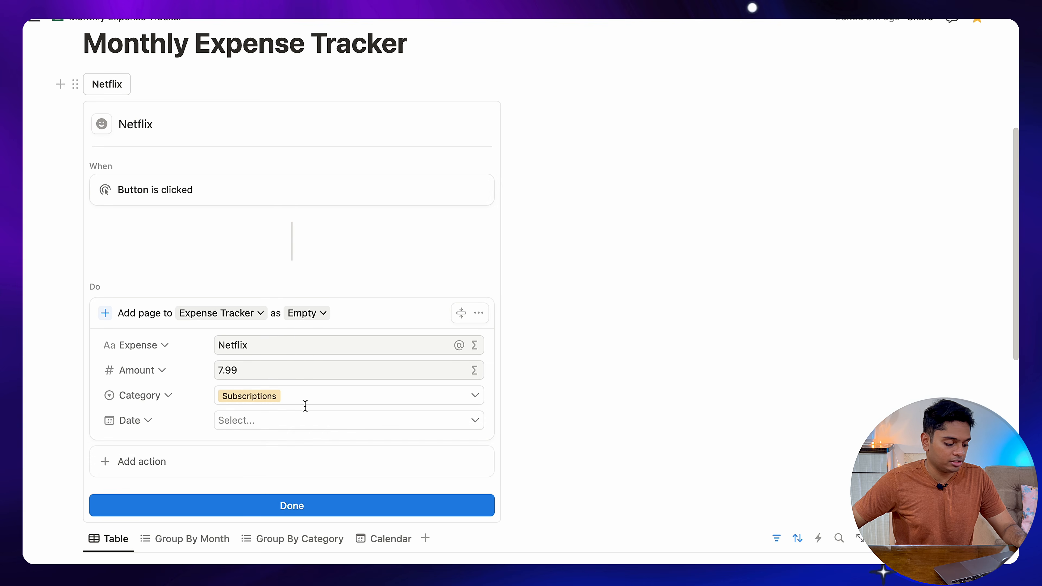
left_click(292, 420)
left_click(390, 488)
left_click(309, 509)
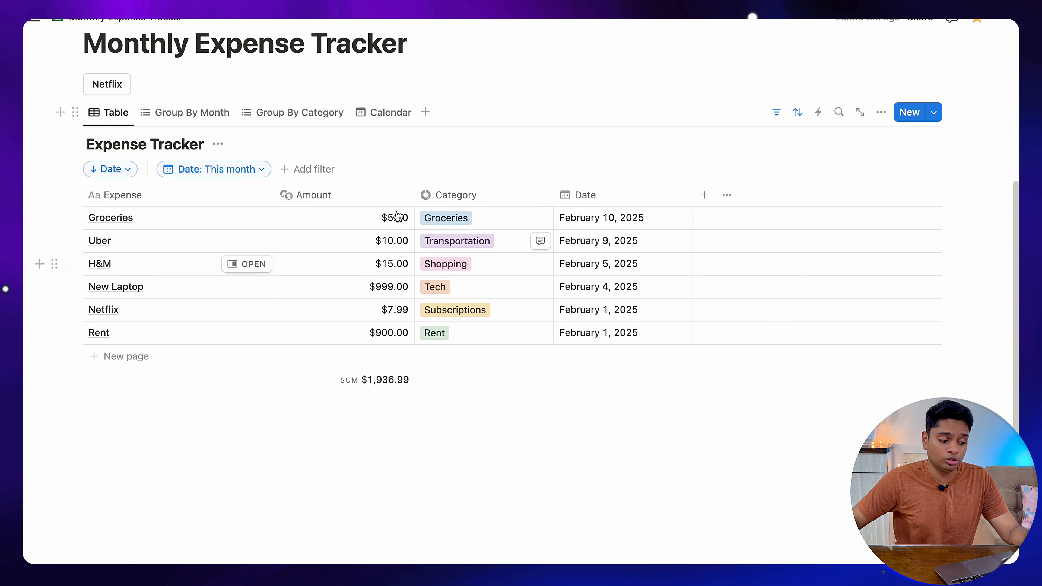
Add four Netflix expenses with the new button, and reopen the list of templates.
left_click(117, 88)
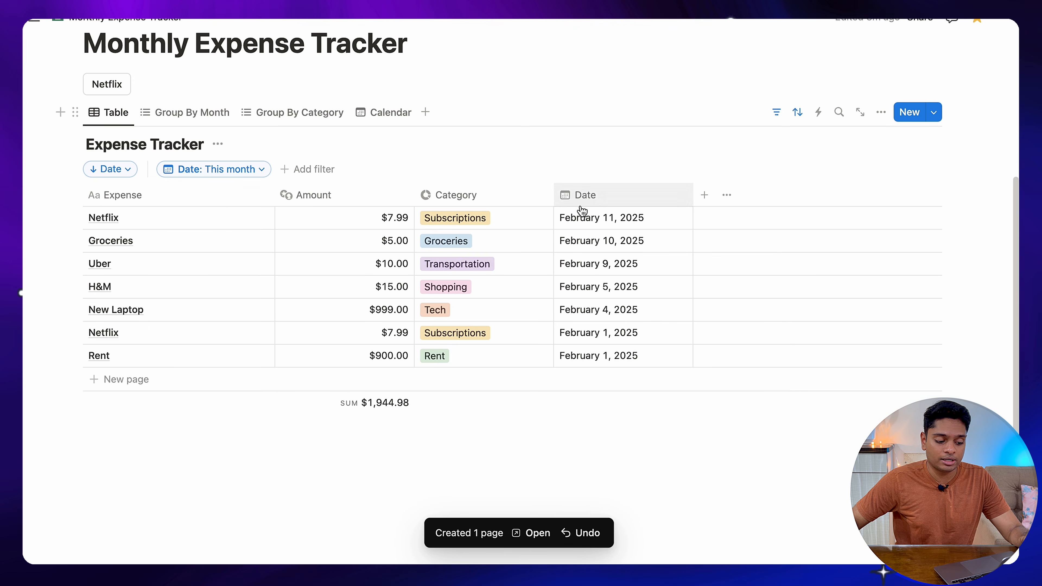
left_click(101, 90)
left_click(101, 89)
left_click(101, 90)
left_click(933, 112)
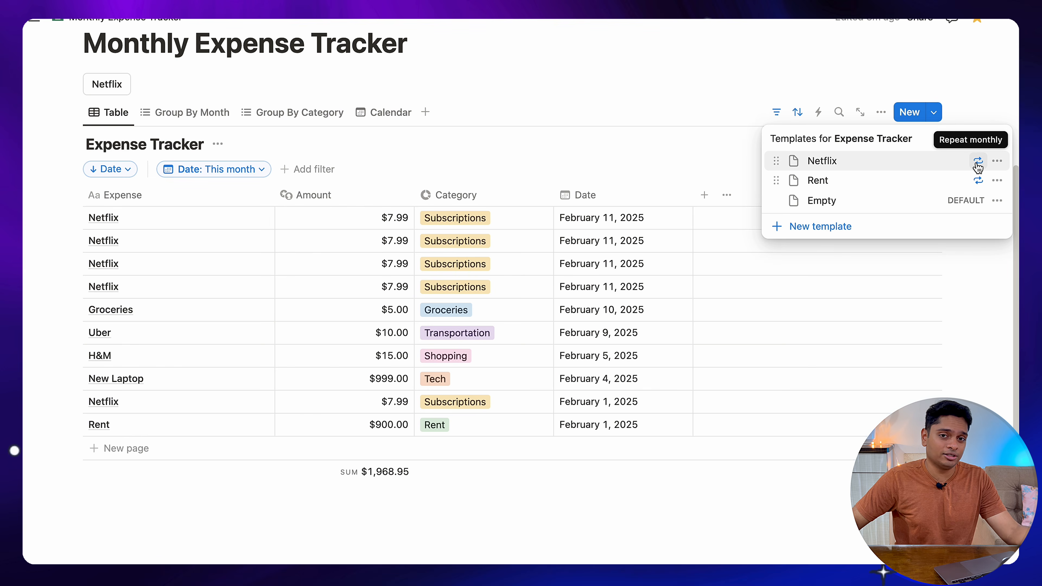
Insert a new button block directly under the page title and name it Rent.
left_click(184, 84)
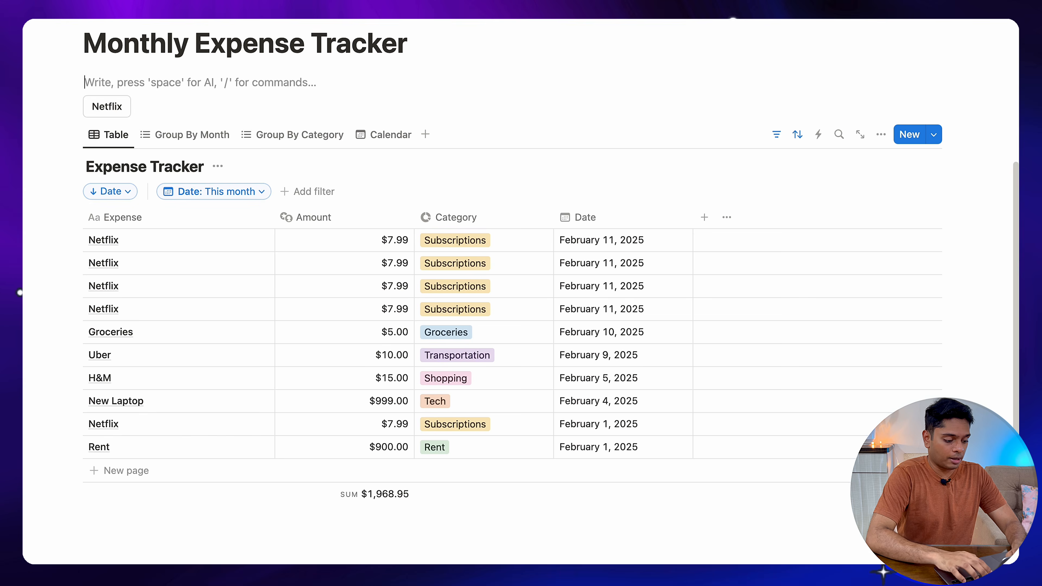
type("/butt")
key("Return")
type("Re")
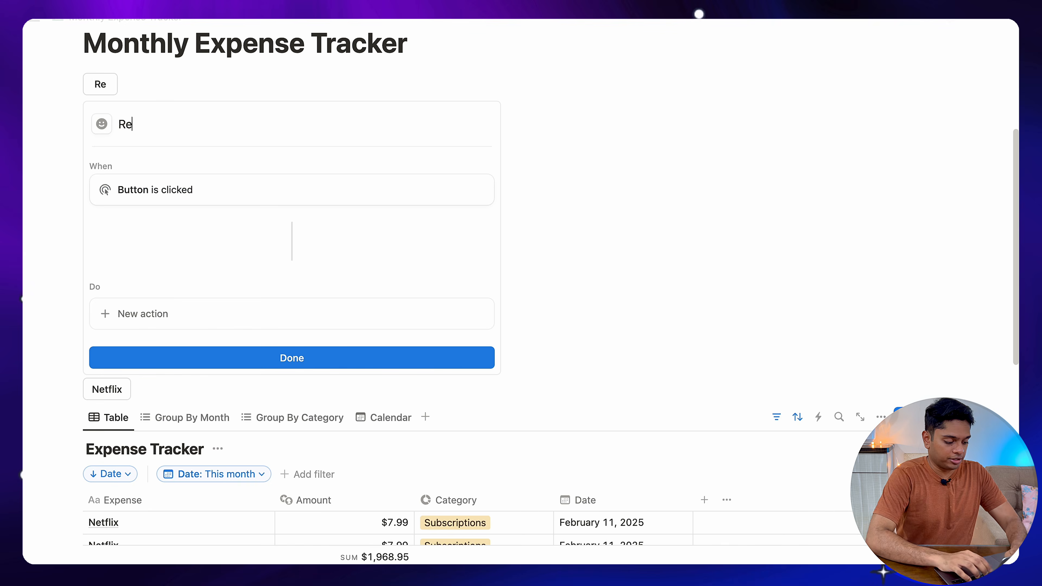
type("nt")
Make the Rent button add a page to Expense Tracker with the Expense name Rent and the Amount 900.
left_click(181, 320)
left_click(175, 86)
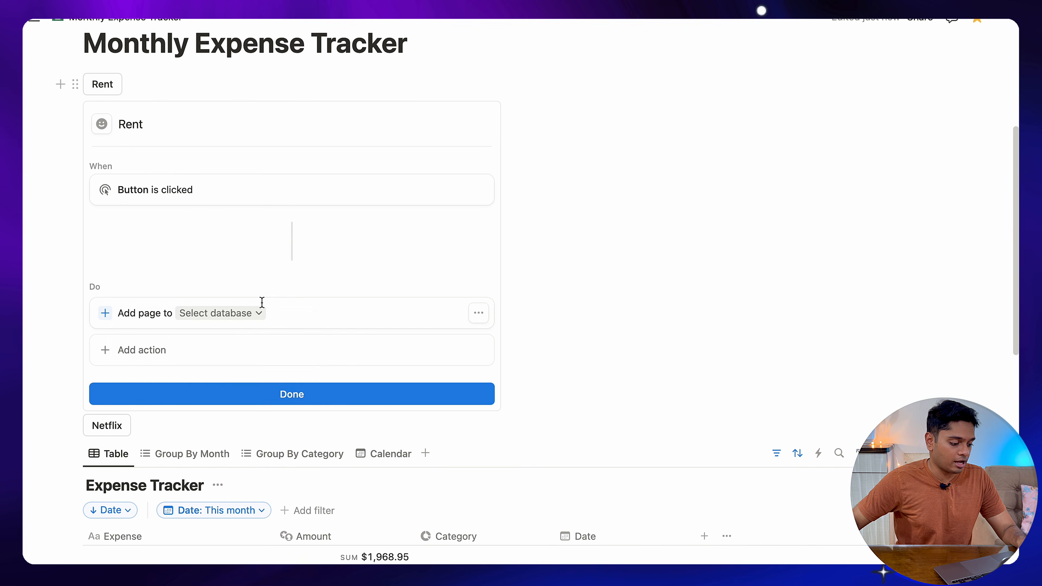
left_click(234, 318)
left_click(205, 384)
left_click(272, 349)
type("Rent")
left_click(294, 367)
type("900")
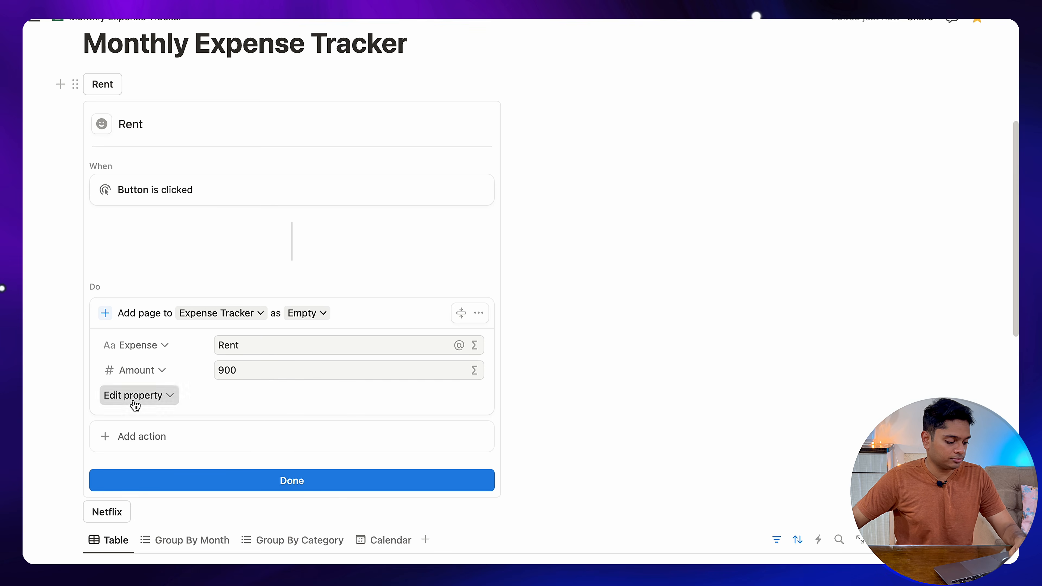
Add the Category property to the Rent button's action and set it to Rent.
left_click(132, 396)
left_click(136, 453)
left_click(267, 399)
left_click(355, 285)
Add the Date property to the Rent button's action, set it to Date triggered, and save the button.
left_click(155, 421)
left_click(137, 480)
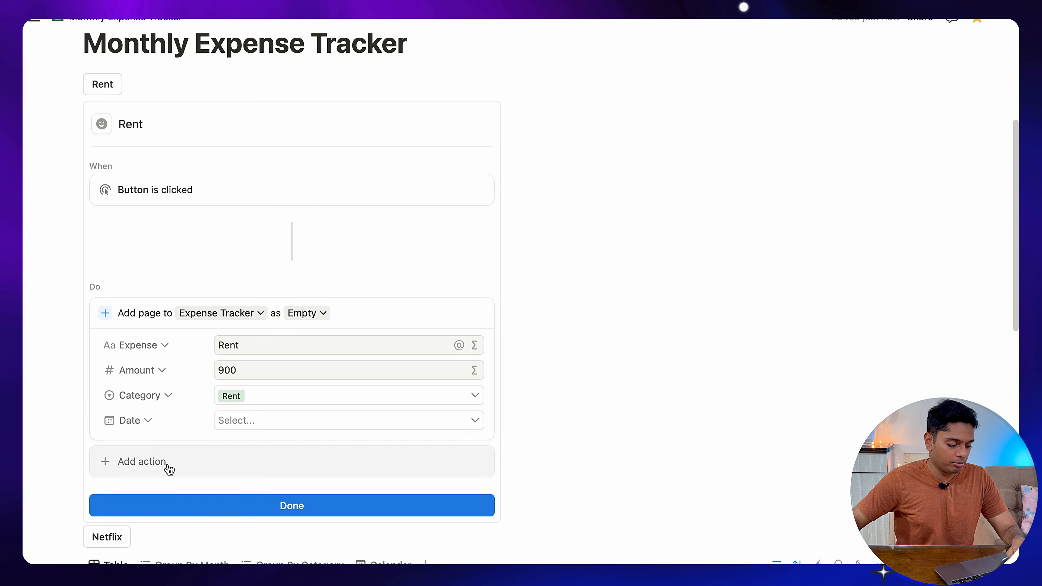
left_click(307, 420)
left_click(366, 486)
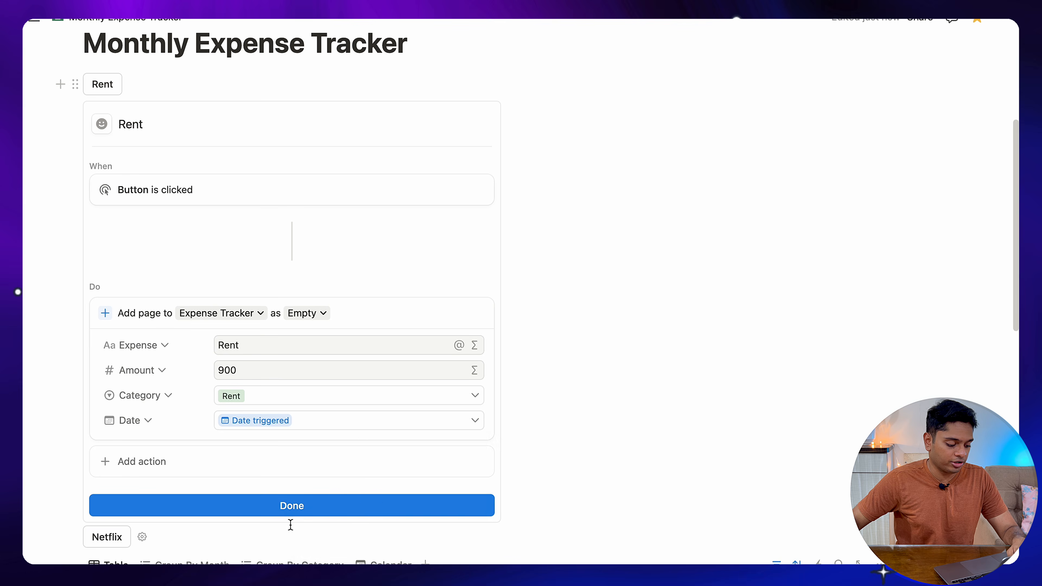
left_click(291, 505)
Place the Rent button in a column beside the Netflix button and use it to add a rent expense.
left_click_drag(70, 85, 947, 106)
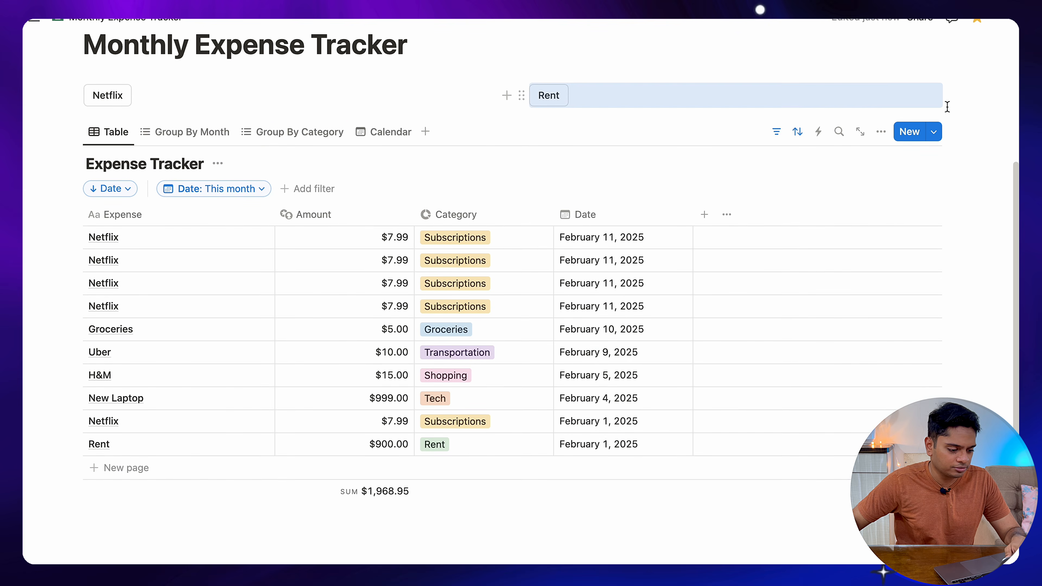
left_click(548, 95)
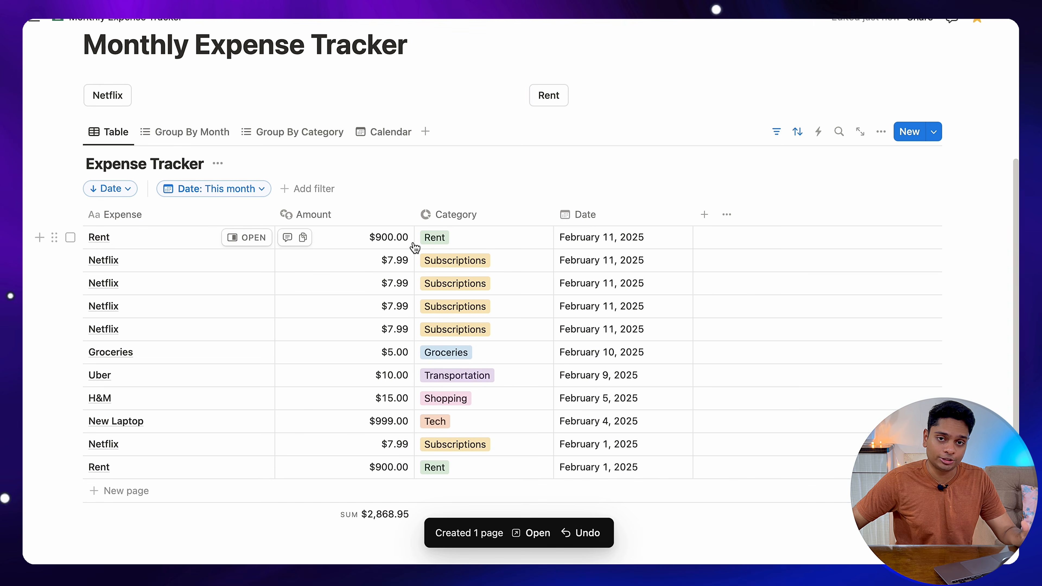
Delete the Netflix and Rent buttons, look at the Netflix template's repeat settings, and undo the deletion.
left_click_drag(52, 93, 644, 118)
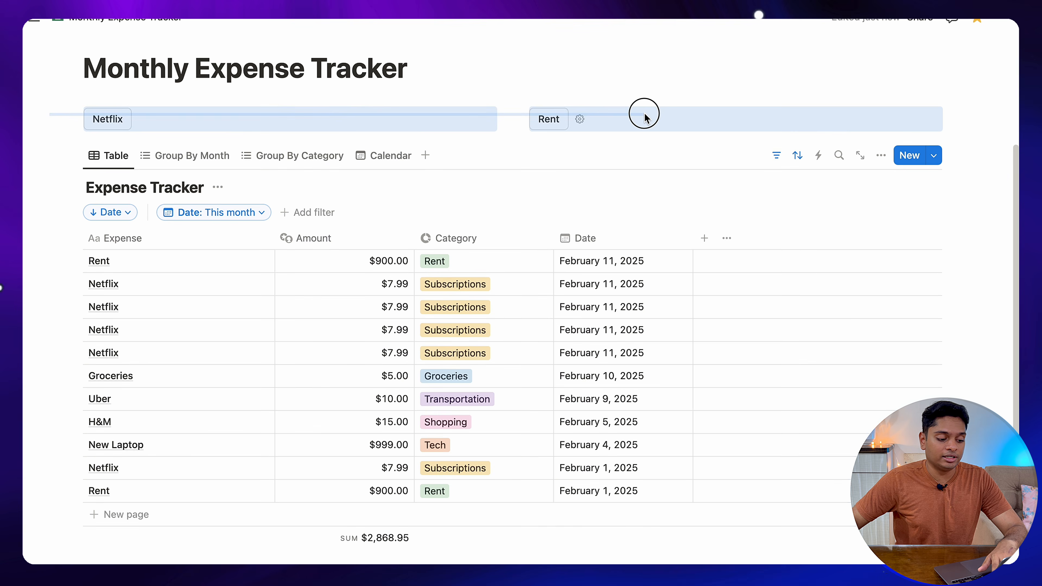
key("BackSpace")
left_click(934, 111)
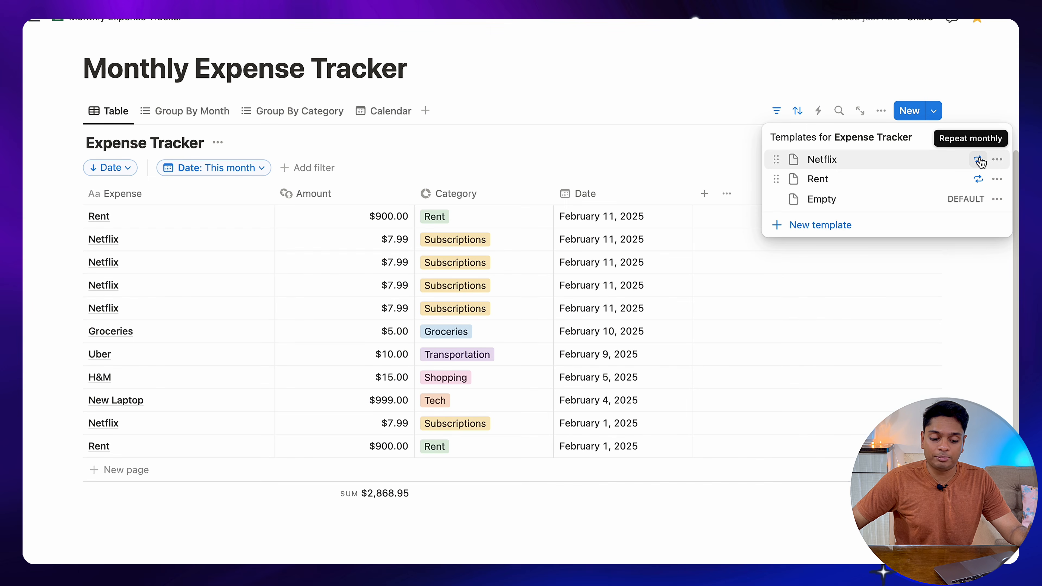
left_click(979, 160)
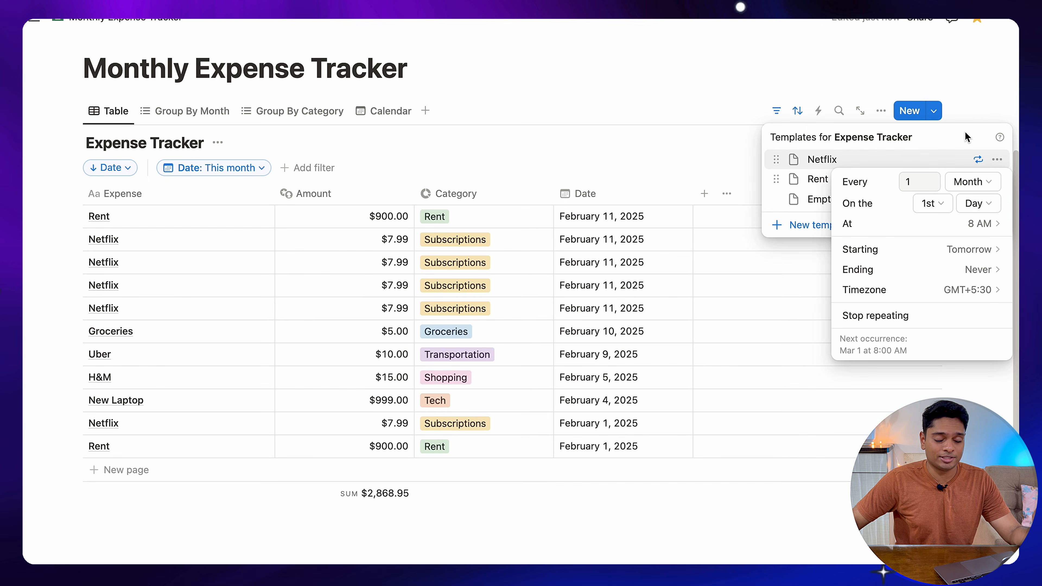
key("super+z")
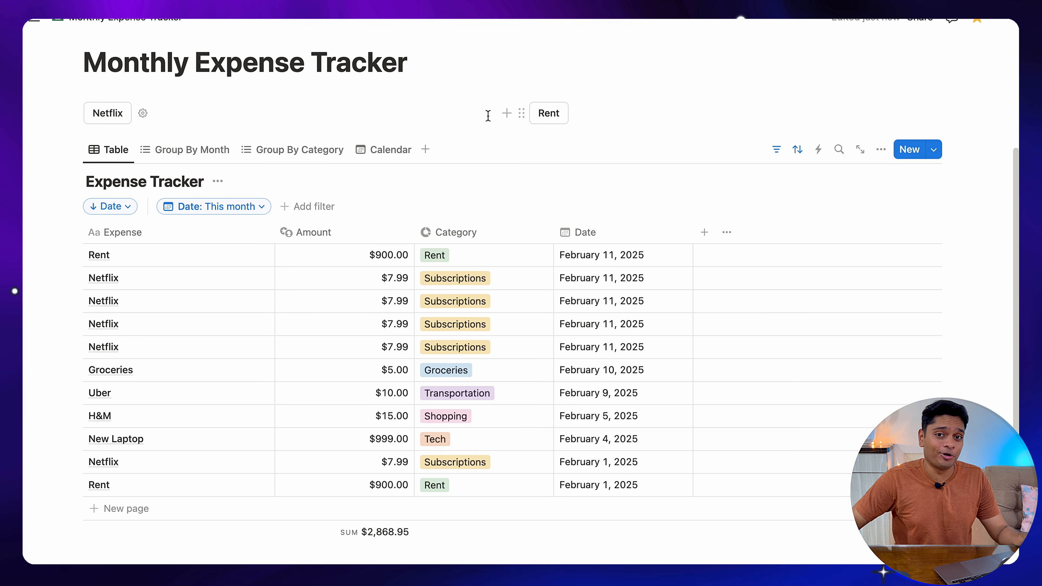
Create a new expense in the table named Groceries with an Amount of 23.
scroll(127, 148, "down", 1)
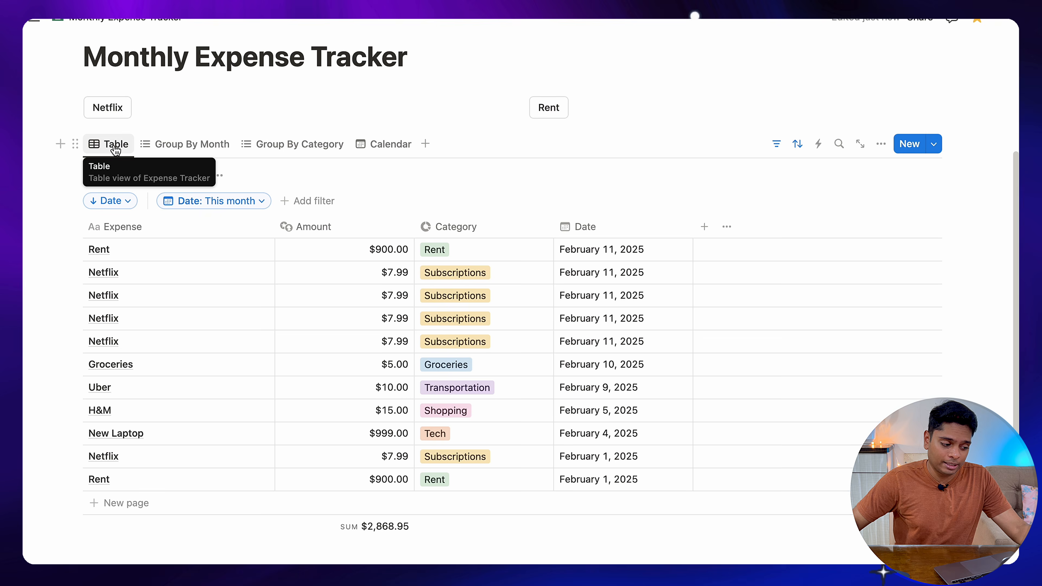
scroll(110, 198, "down", 1)
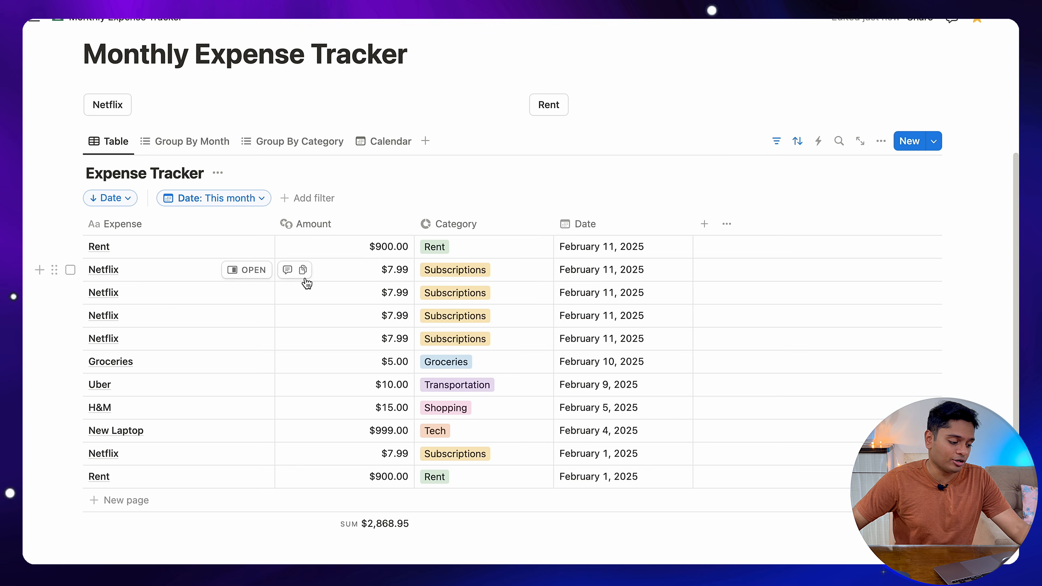
left_click(130, 385)
left_click(901, 147)
left_click(905, 148)
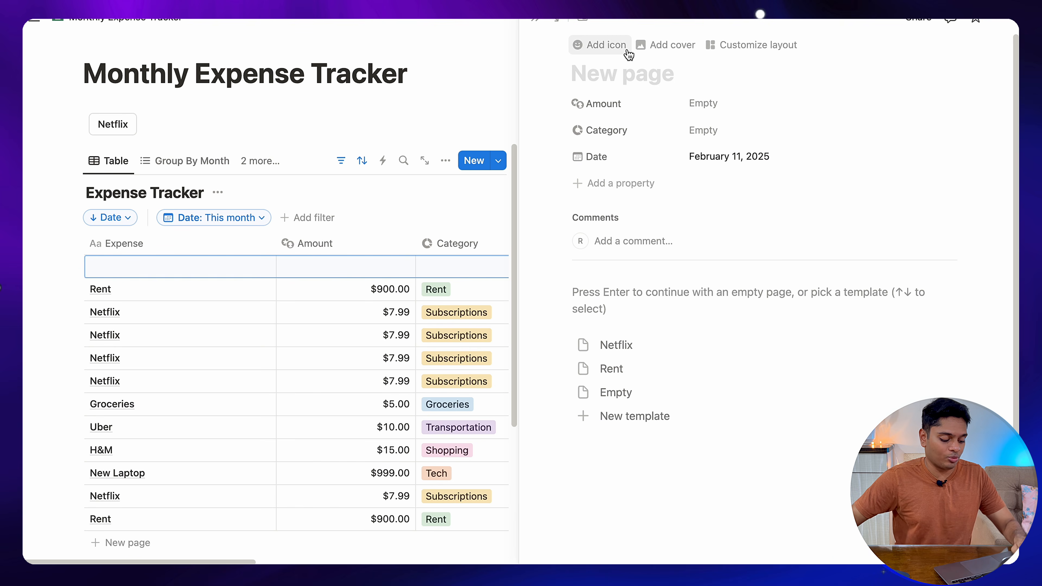
type("Gro")
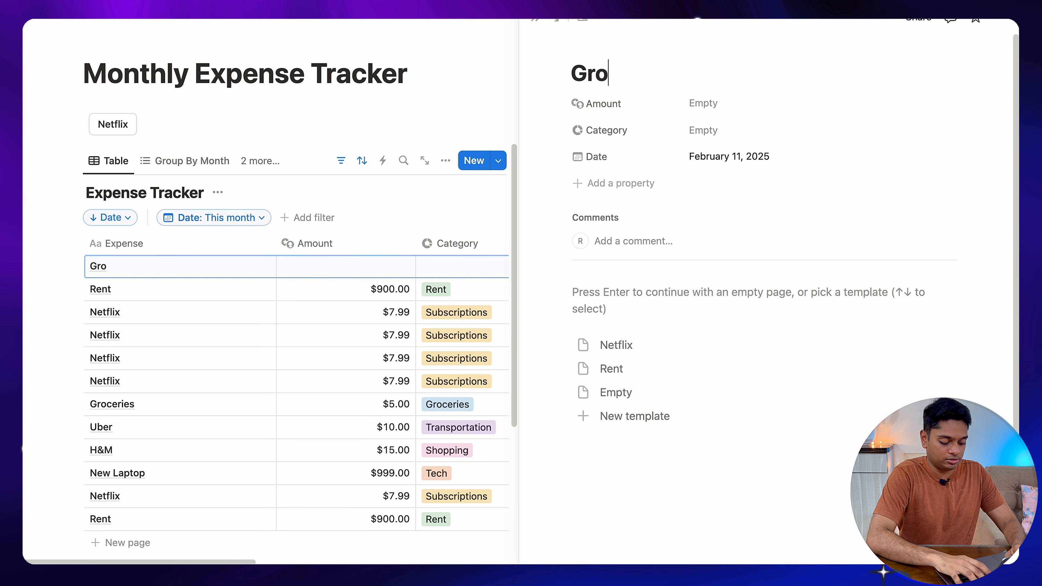
type("ceries")
left_click(712, 100)
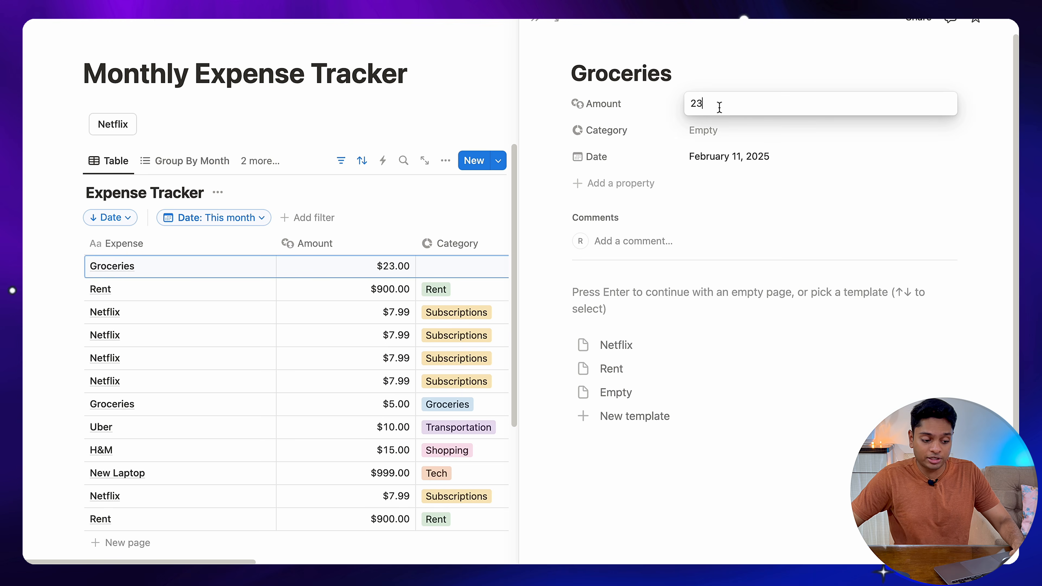
Set the new expense's Category to Groceries and check its date in the calendar.
left_click(702, 141)
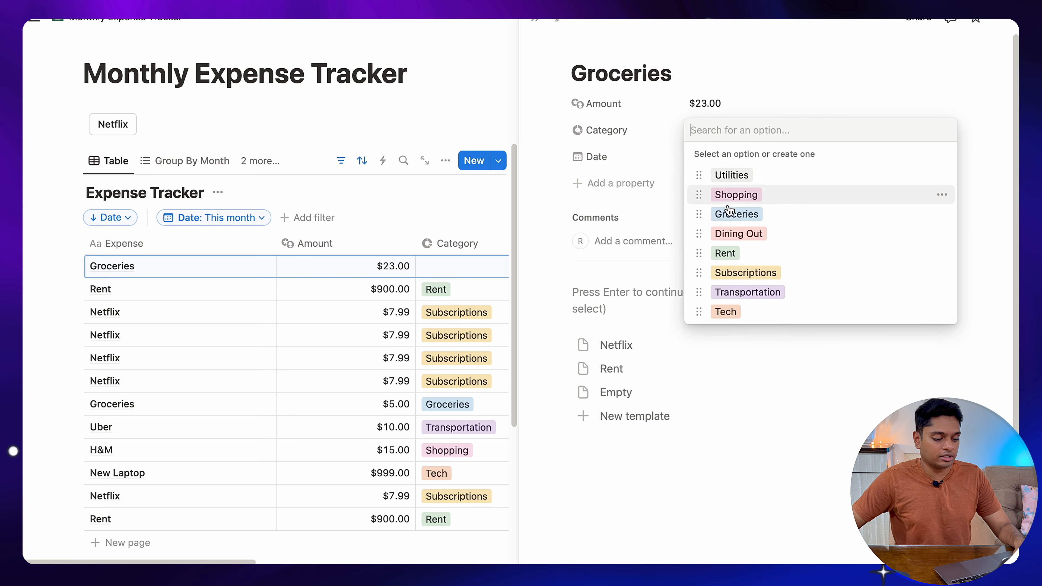
left_click(743, 213)
left_click(737, 132)
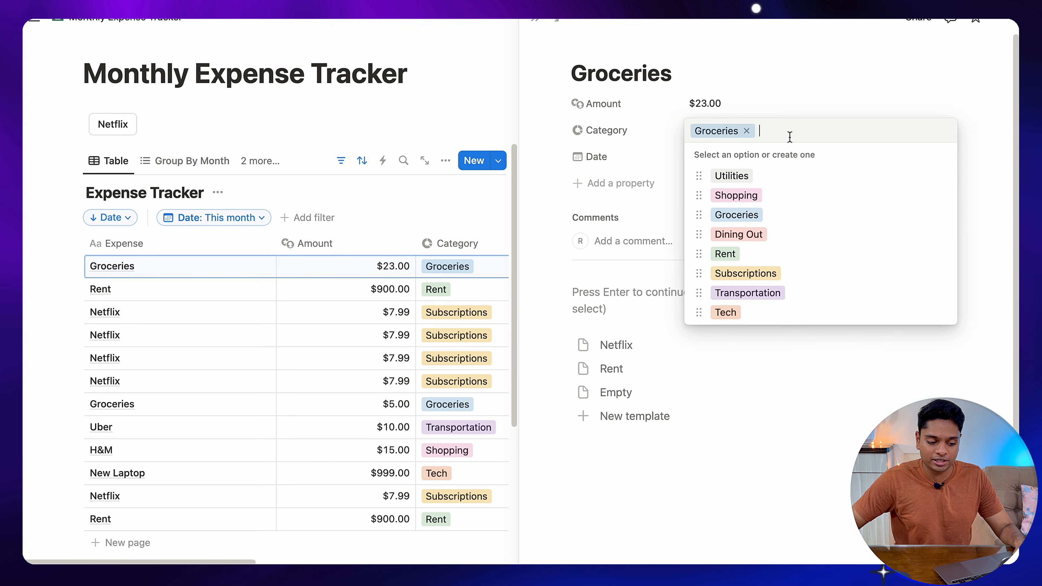
left_click(723, 156)
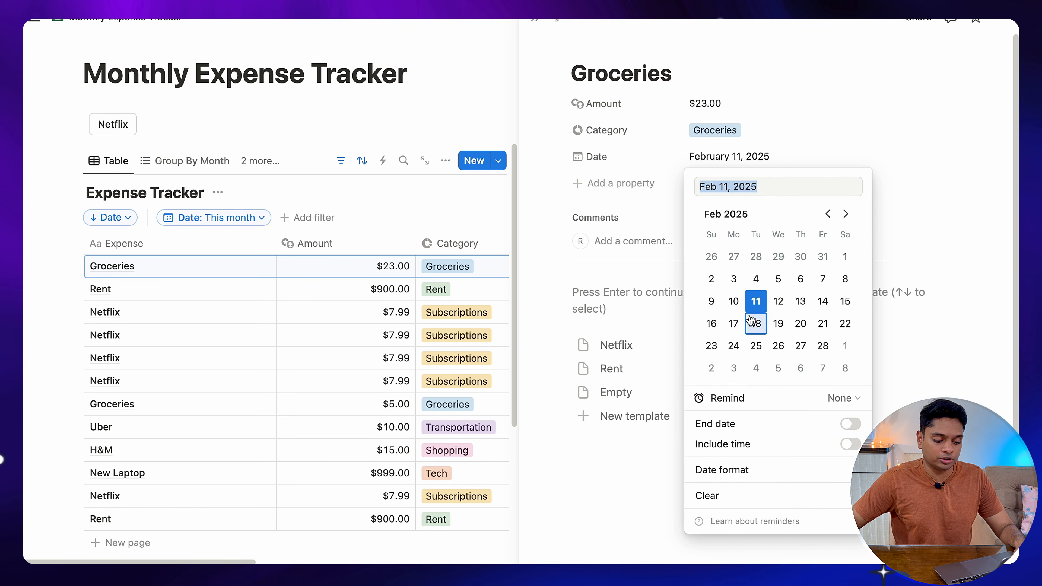
left_click(648, 263)
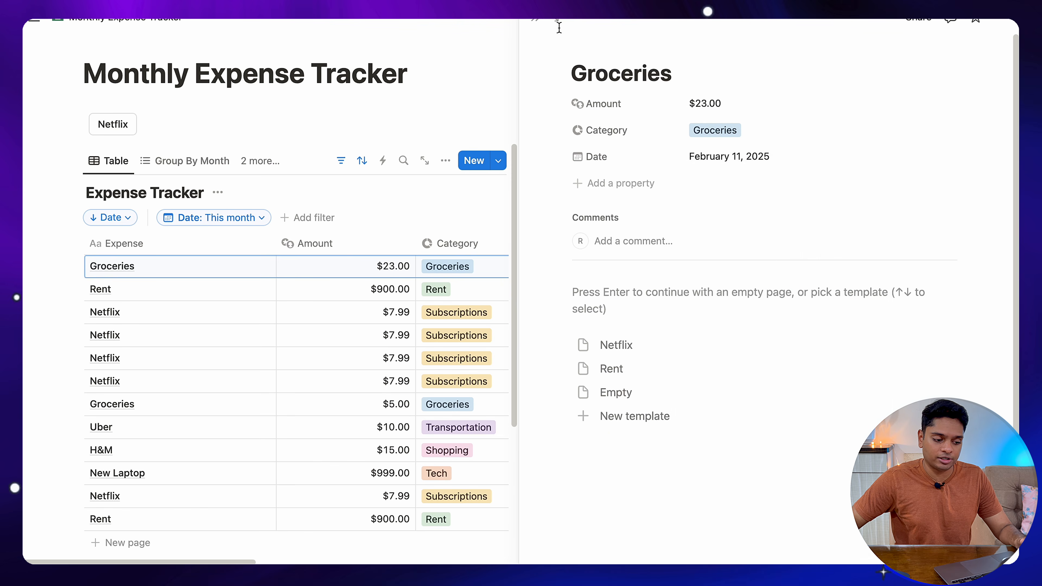
Write the notes "Carrot - 5" and "Chicken - 10" in the Groceries page body and close the page.
key("Return")
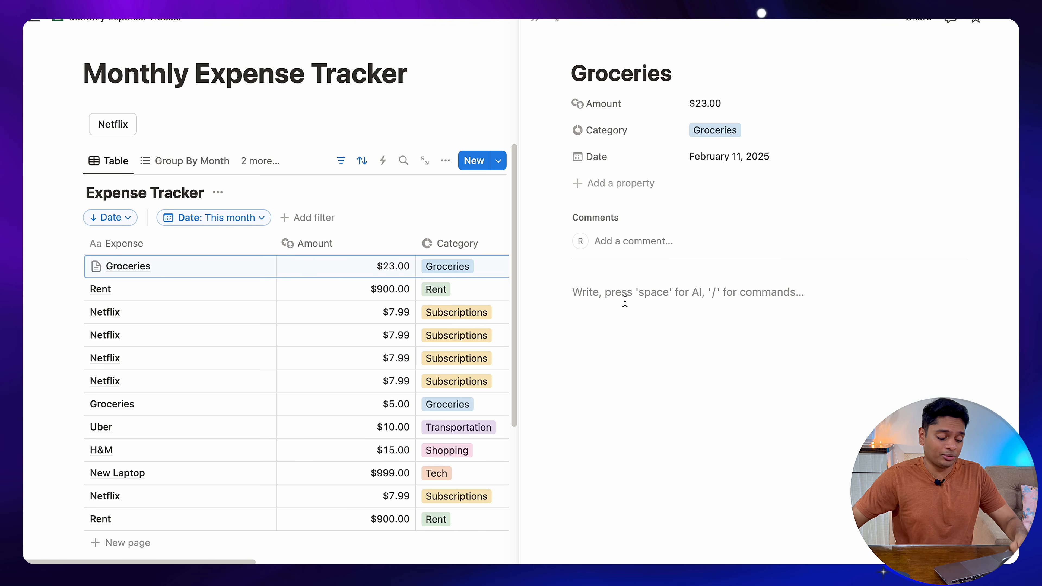
type("Carrot")
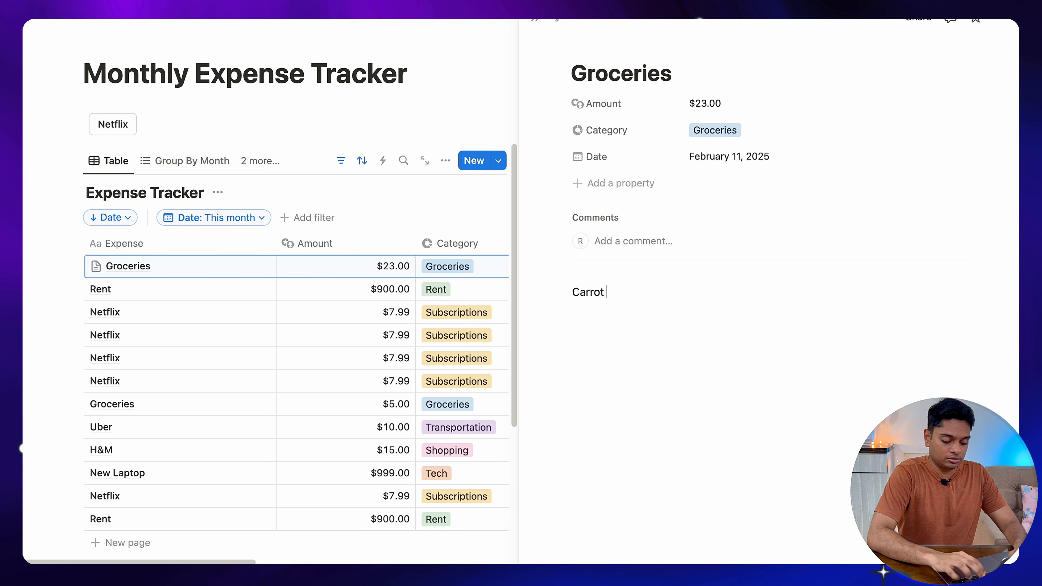
type(" - 5")
key("Return")
type("Chicken - 10")
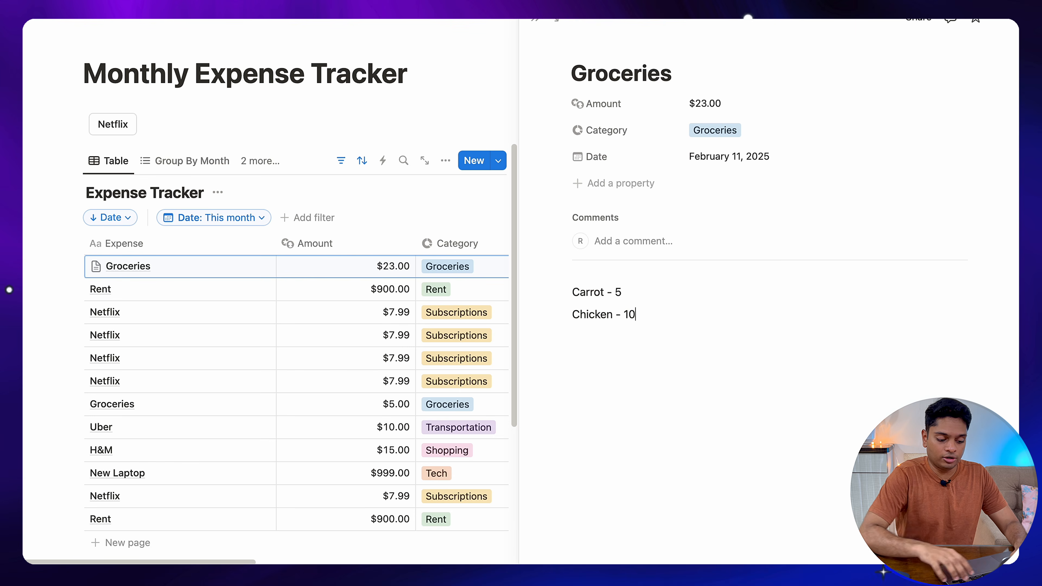
left_click(535, 19)
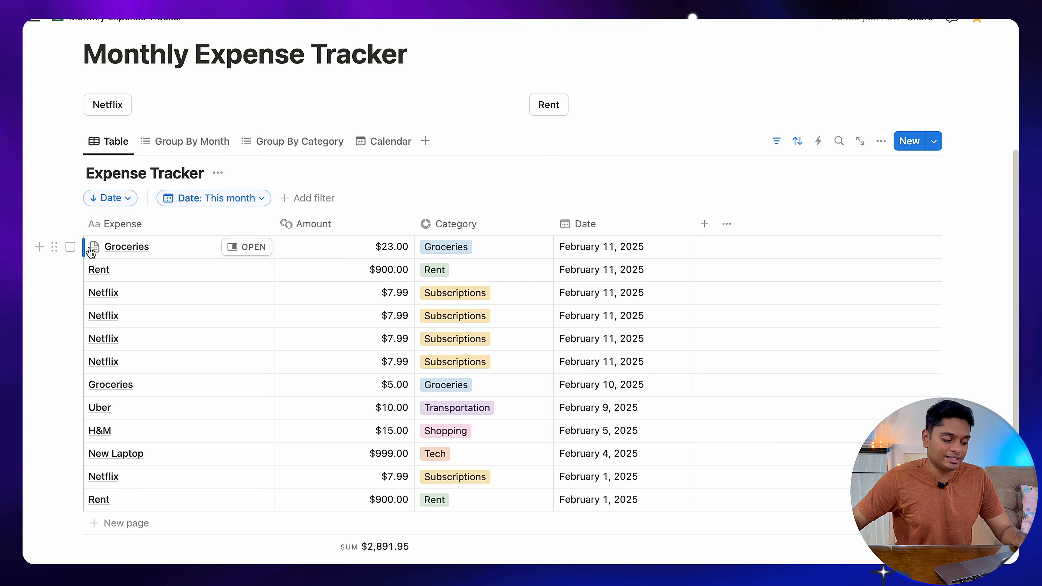
Reopen the new Groceries expense and review the itemised notes in its body.
left_click(262, 248)
left_click_drag(675, 340, 577, 292)
left_click(699, 368)
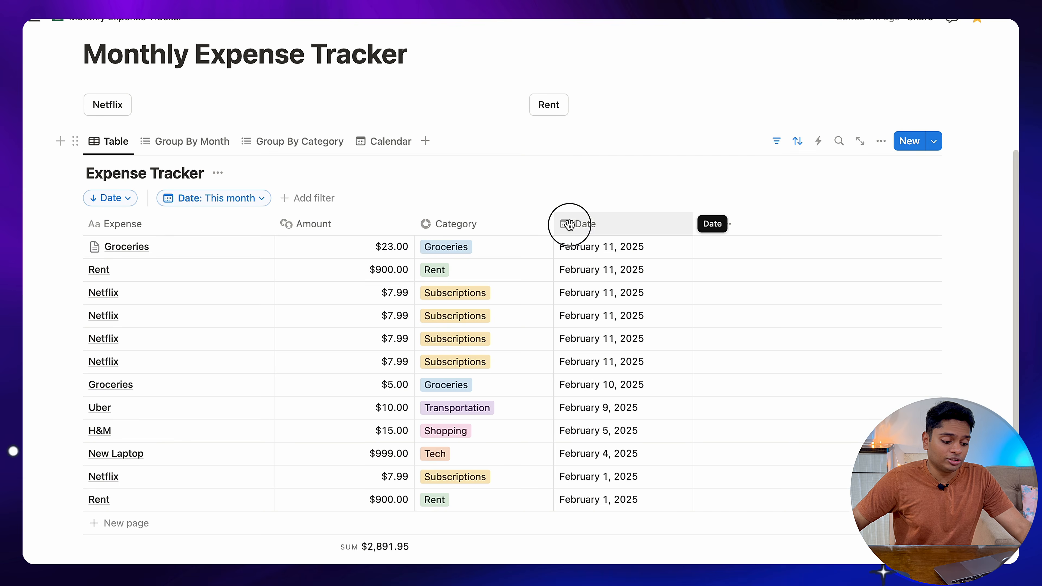
View the icon choices for the Date property and close them without picking one.
left_click(569, 225)
left_click(571, 251)
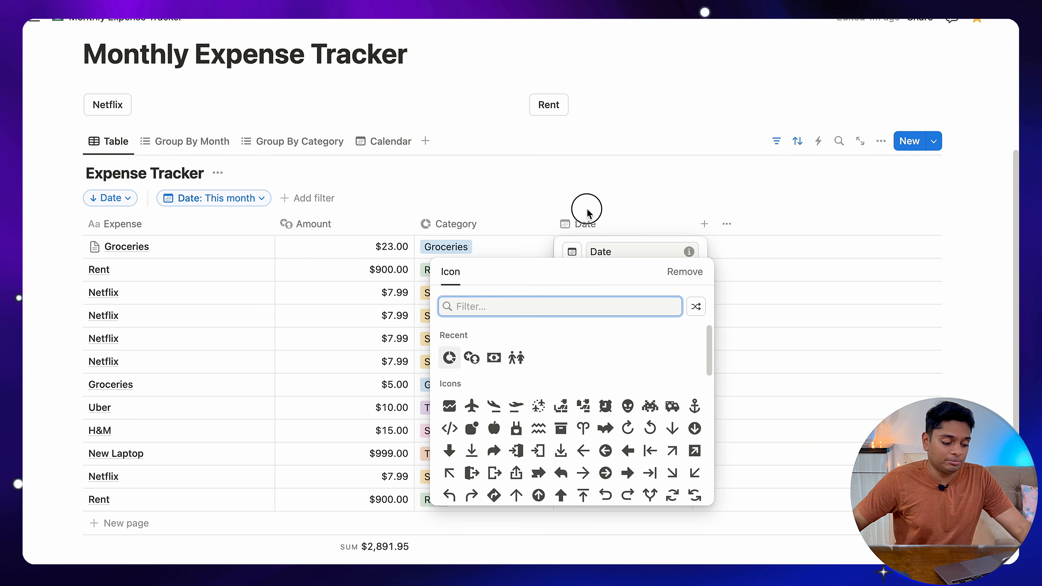
left_click(245, 220)
left_click(309, 188)
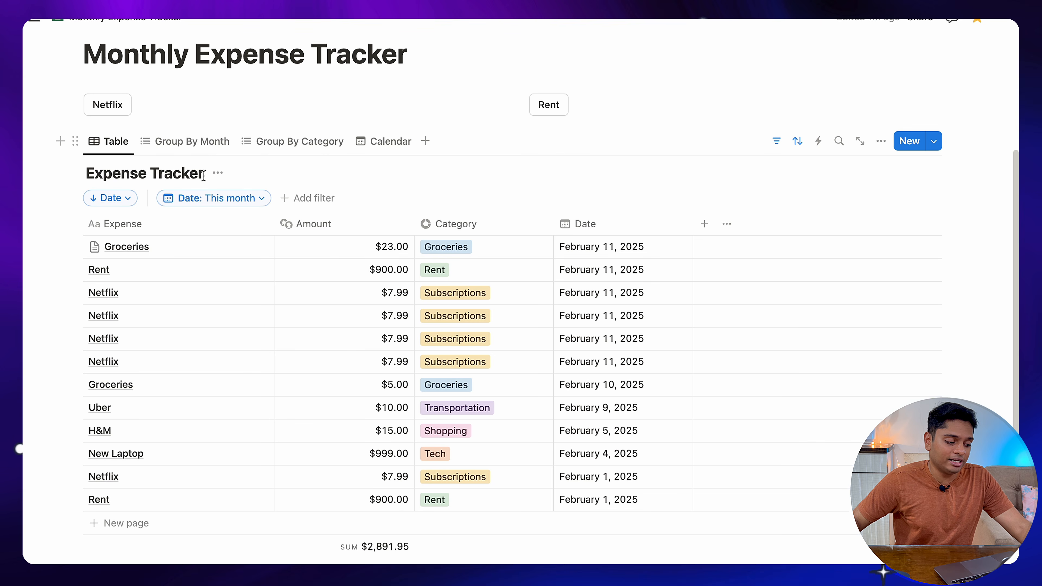
Hide the Expense Tracker database title in the Table view.
left_click(219, 175)
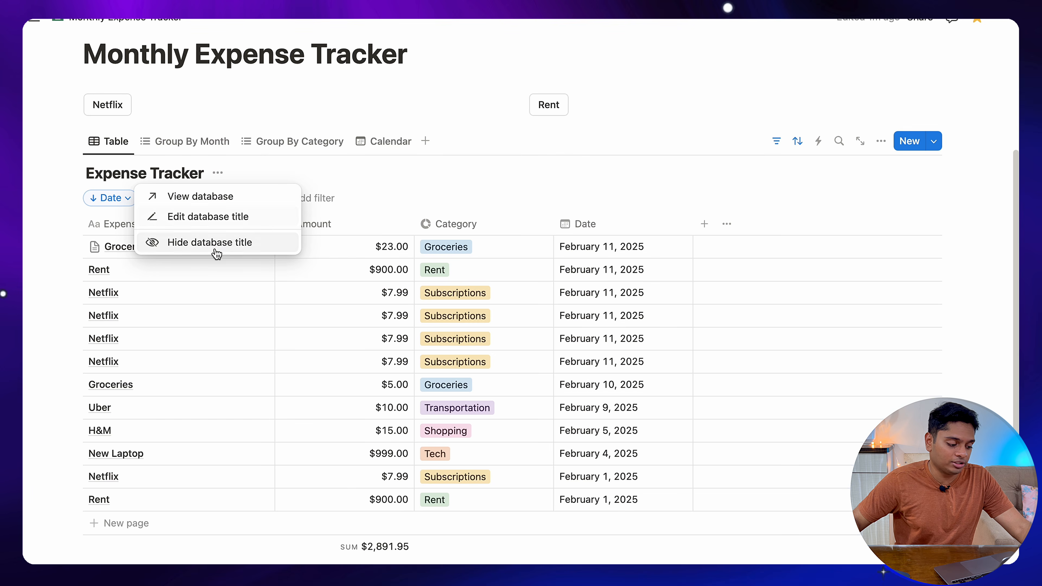
left_click(155, 244)
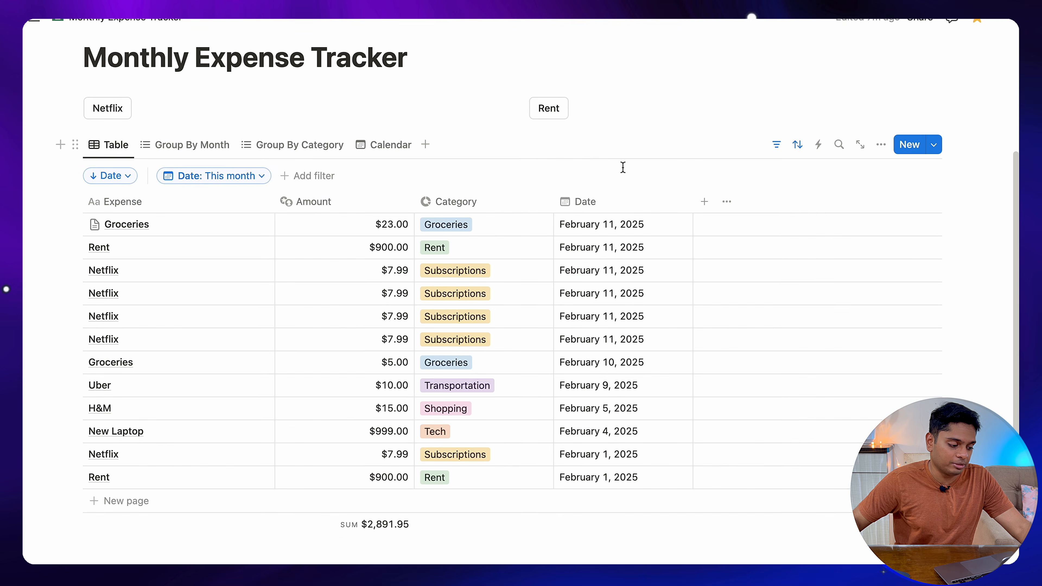
Show the Group By Month view and look at the options of the Feb 2025 group.
left_click(187, 145)
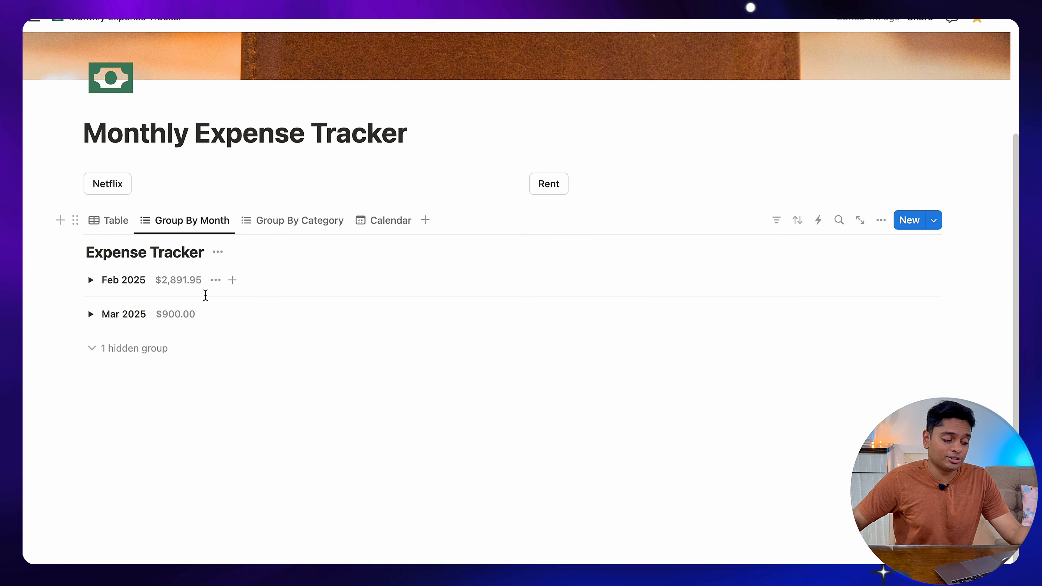
left_click(215, 280)
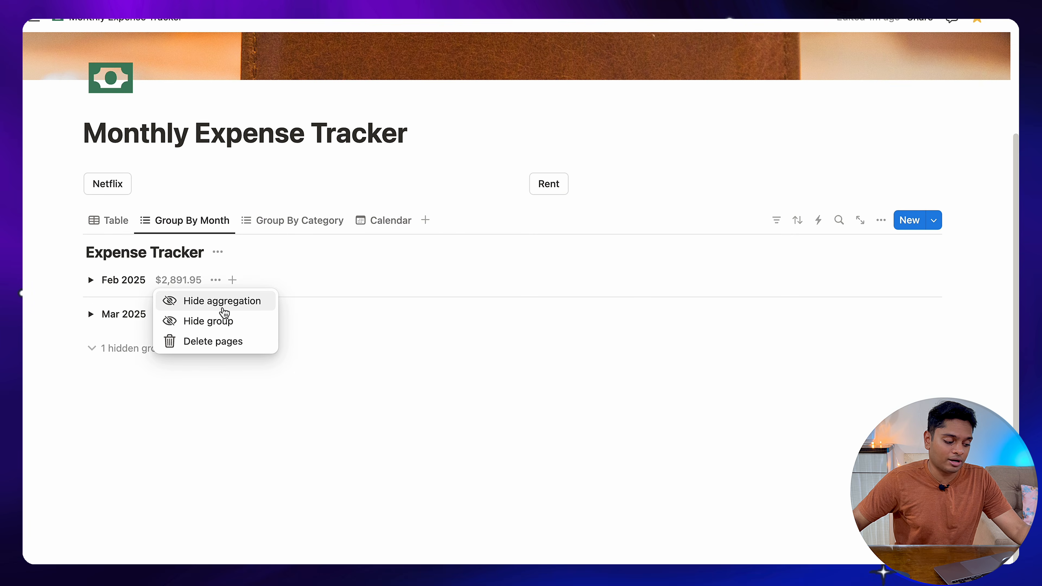
left_click(186, 285)
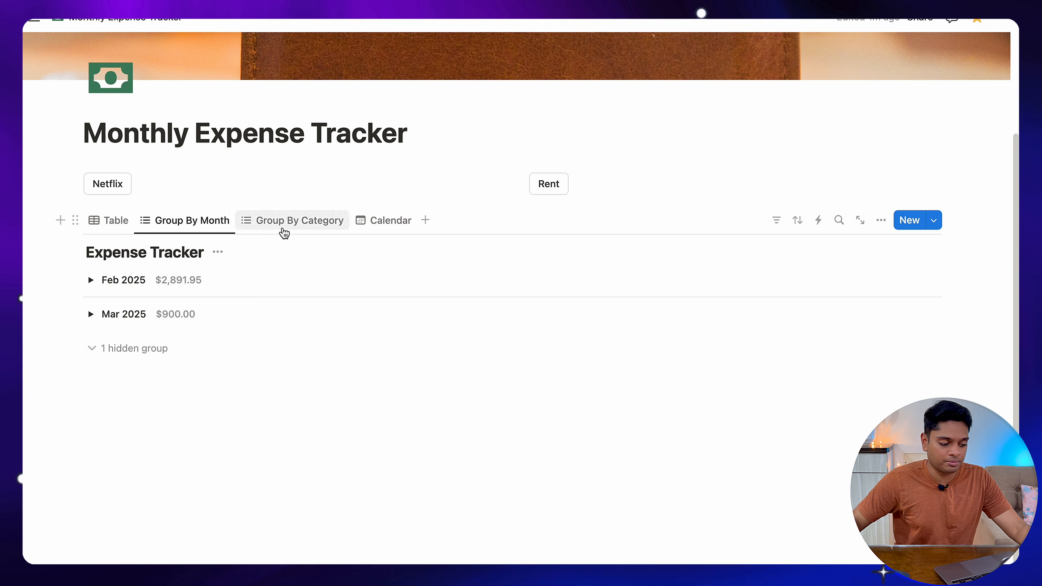
Show the Group By Category view and expand the Groceries group to examine its expenses.
left_click(285, 222)
scroll(297, 223, "down", 2)
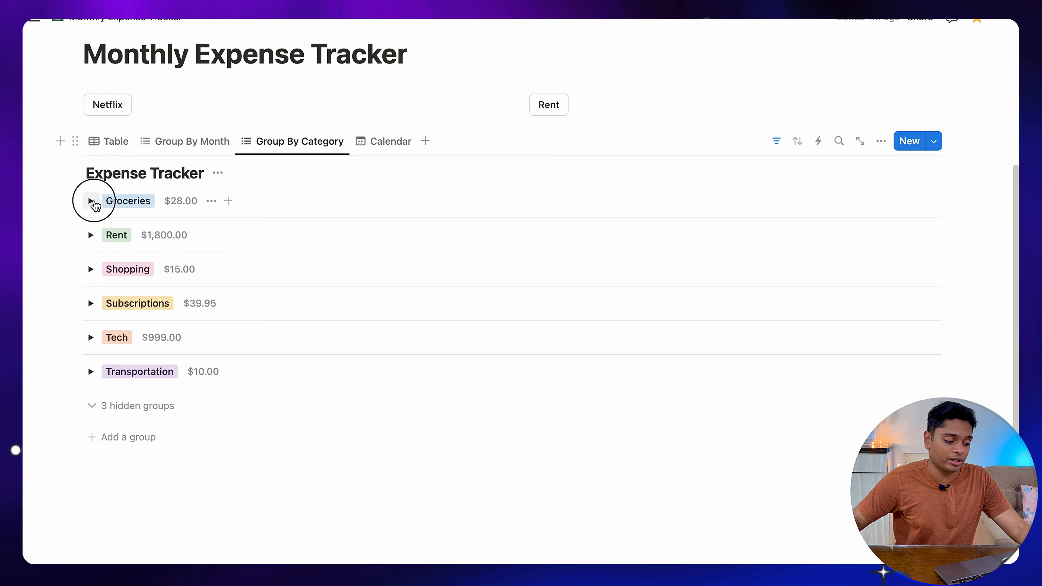
left_click(92, 201)
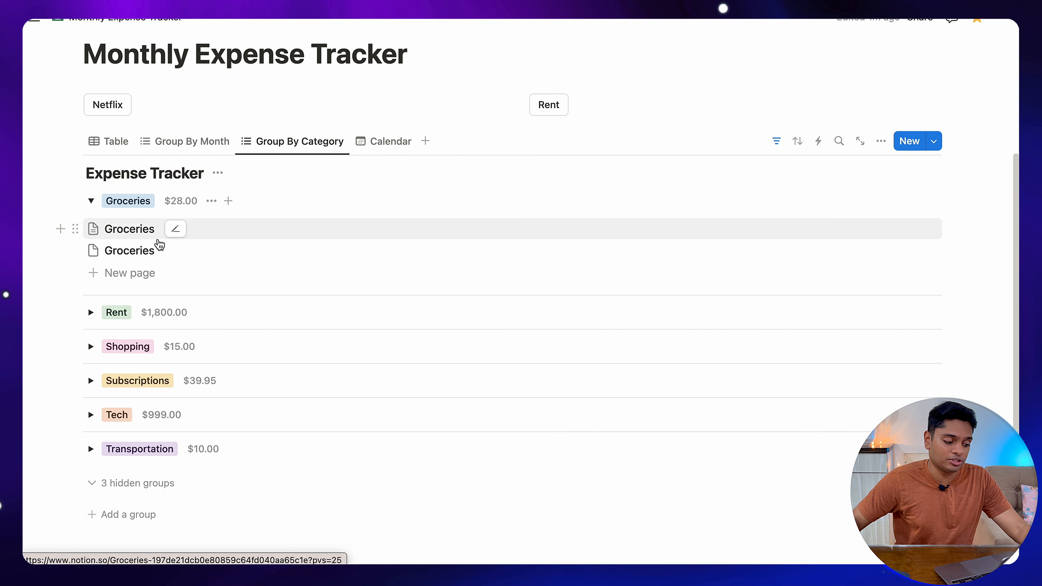
Show the Amount and Date properties on the expenses in the Group By Category view.
left_click(324, 141)
left_click(298, 186)
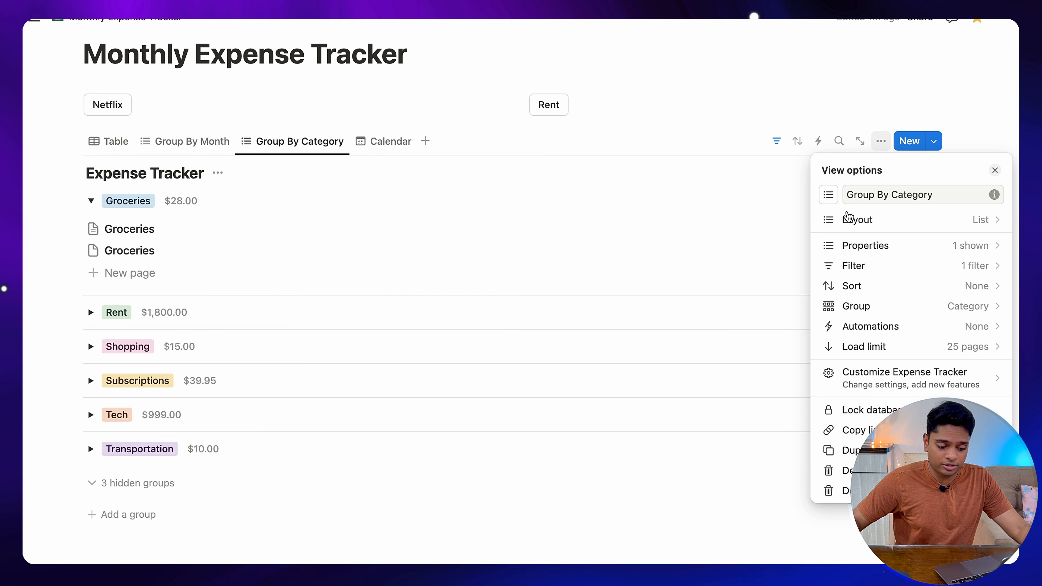
left_click(976, 249)
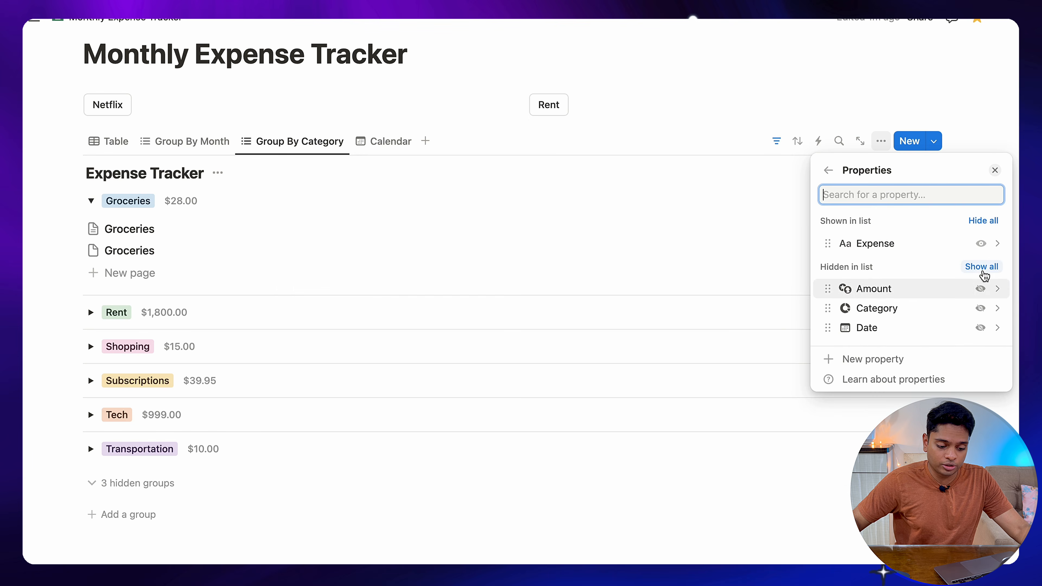
left_click(982, 267)
left_click(982, 283)
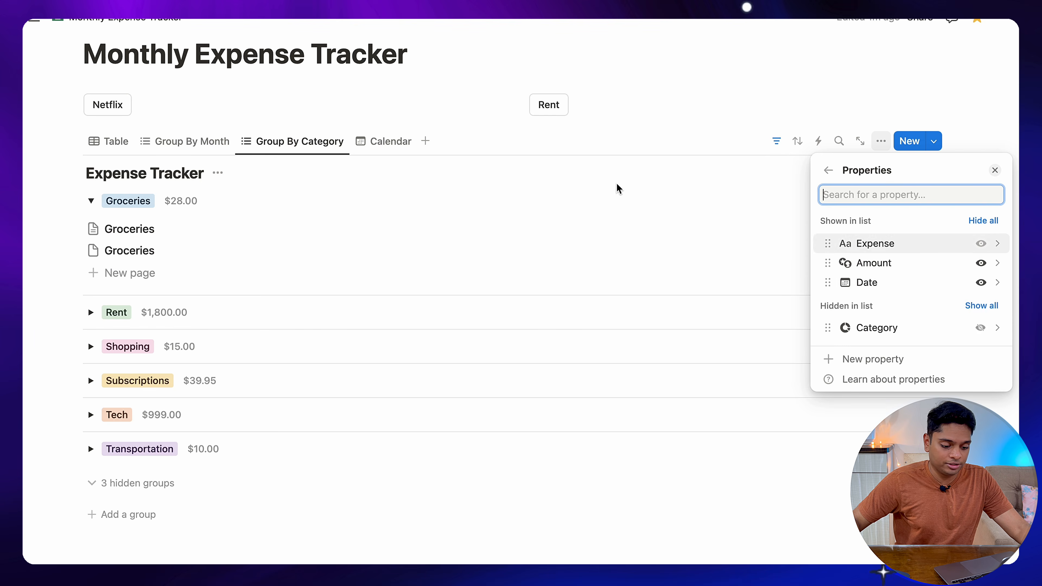
left_click(635, 179)
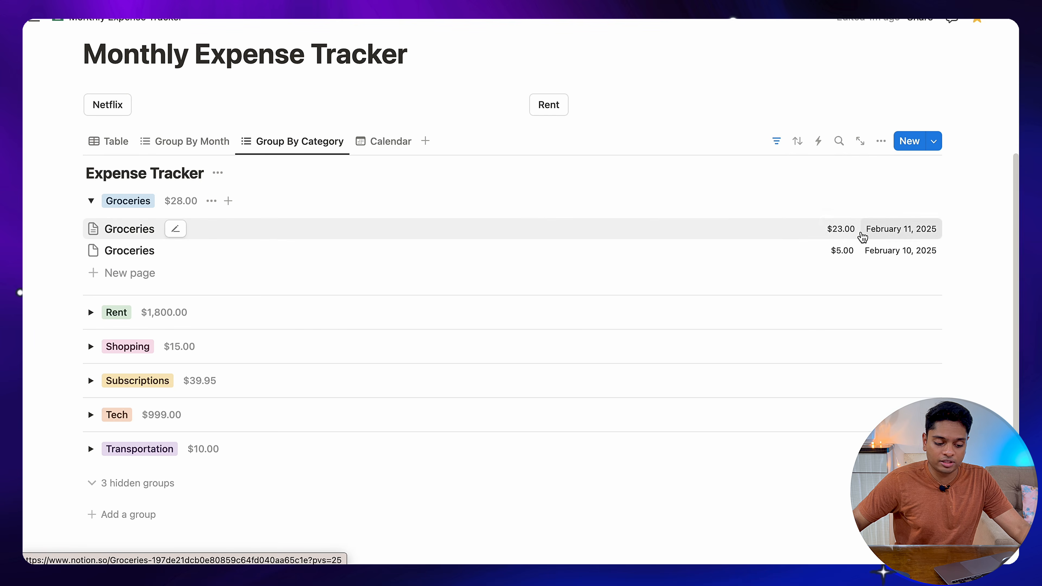
Show the Calendar view and examine how the February 2025 expenses are laid out by day.
left_click(383, 140)
scroll(748, 261, "down", 1)
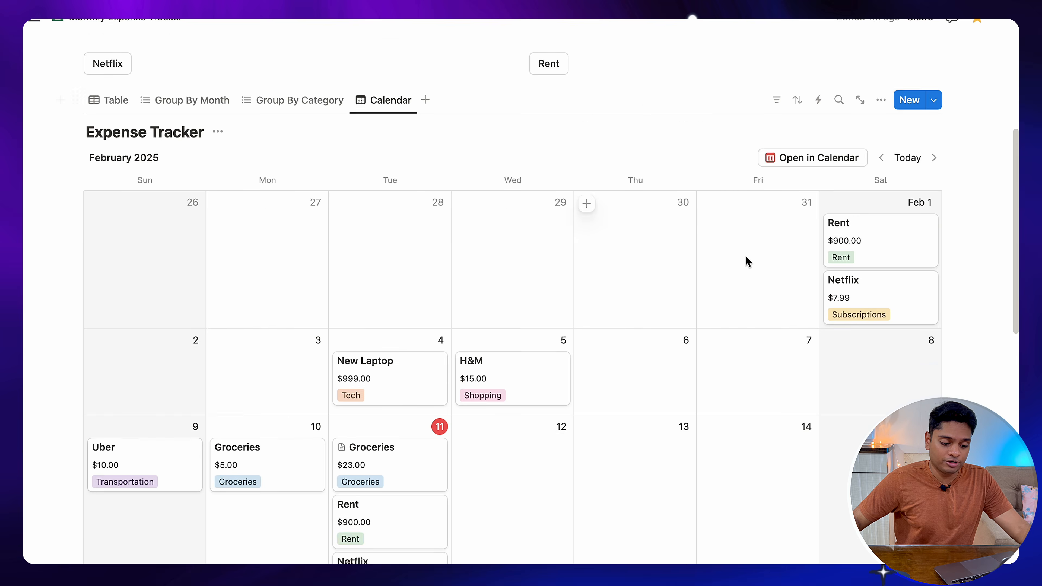
scroll(748, 261, "down", 3)
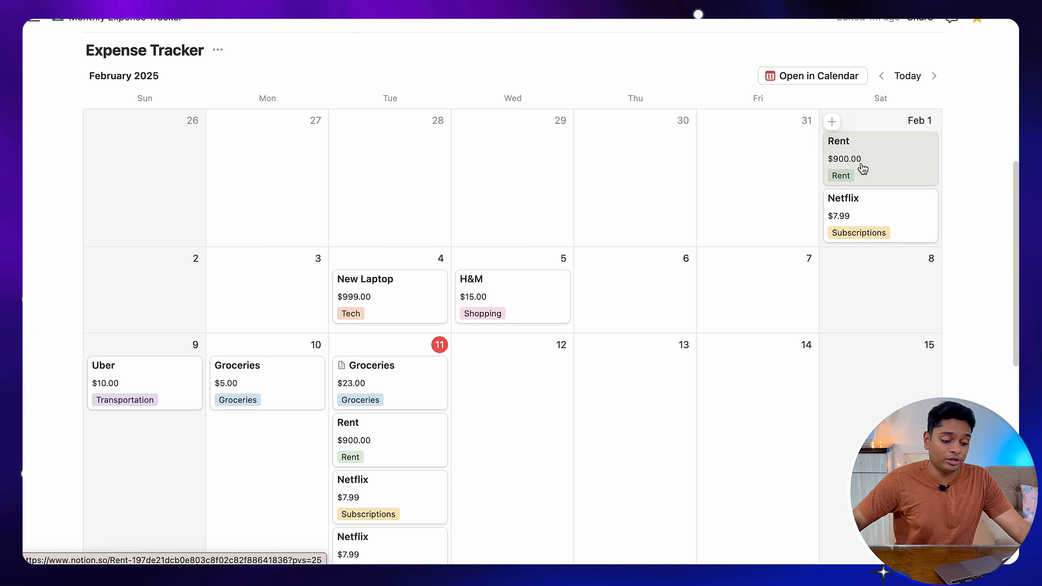
scroll(518, 396, "down", 5)
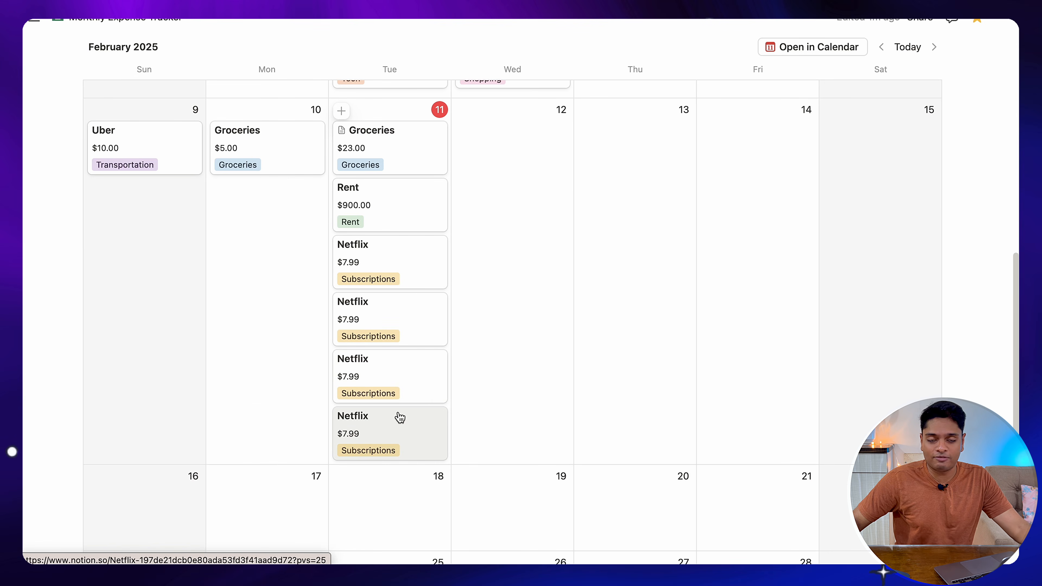
scroll(410, 331, "up", 9)
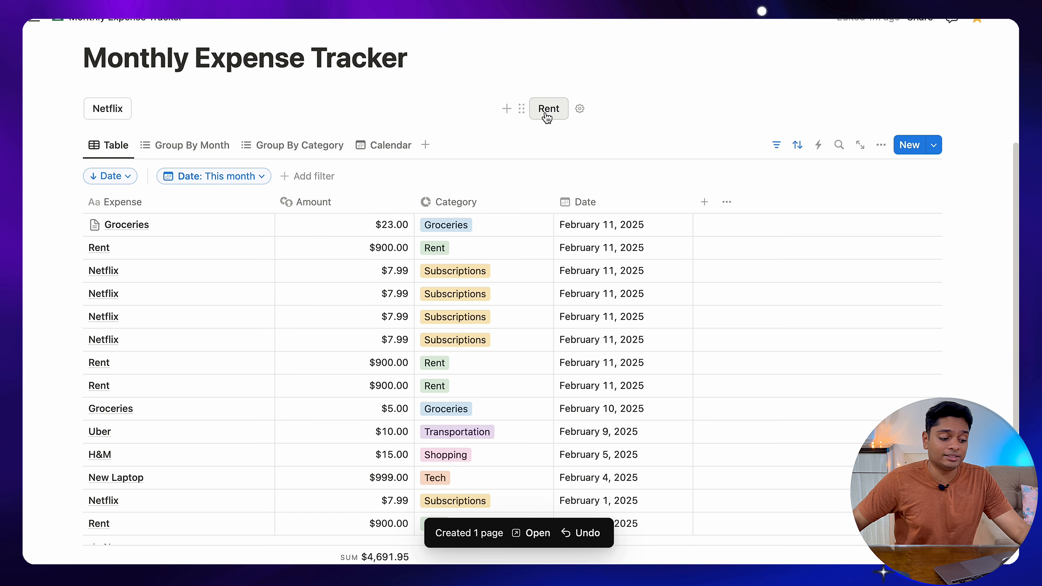
In the Table view, add one Rent and one Netflix expense with their quick-add buttons, and list the Expense Tracker templates.
left_click(546, 116)
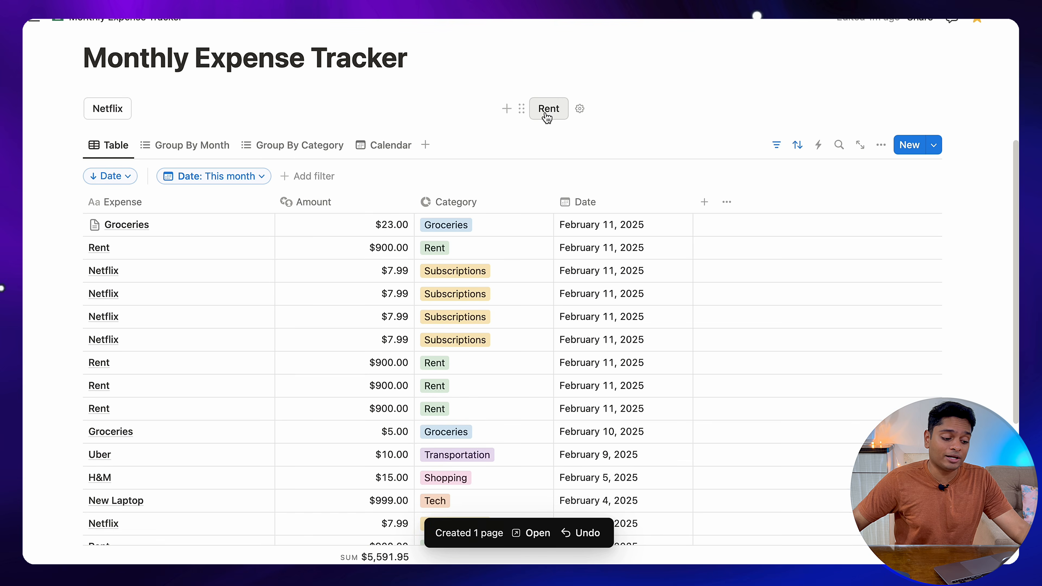
left_click(108, 109)
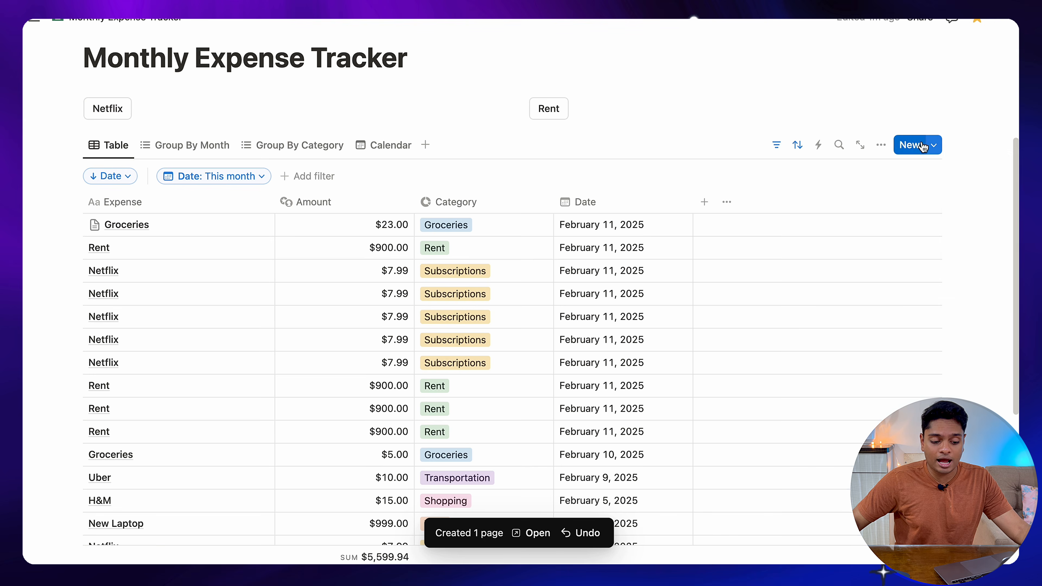
left_click(933, 148)
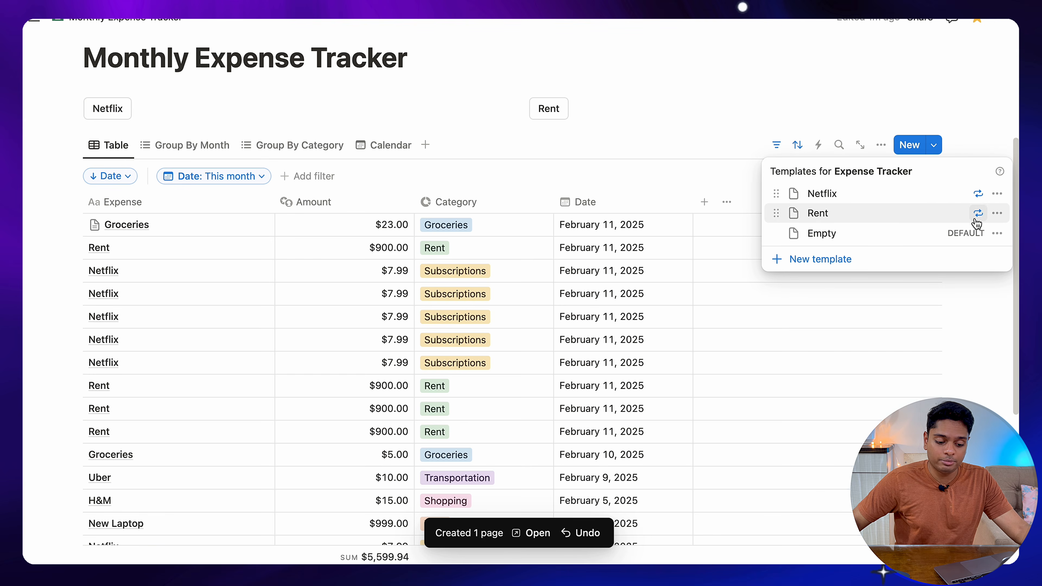